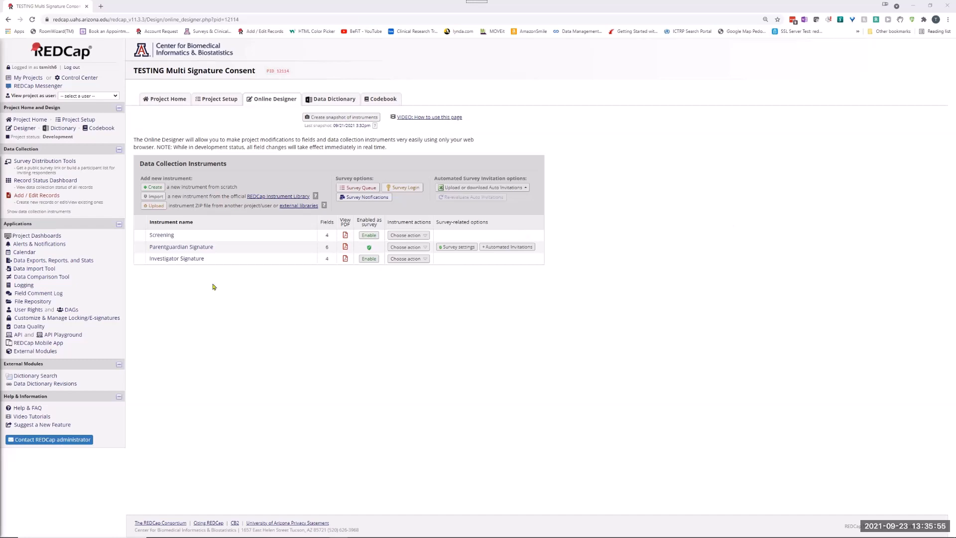
# Read the documentation of the Multi Signature Consent external module and close it.
pyautogui.click(34, 353)
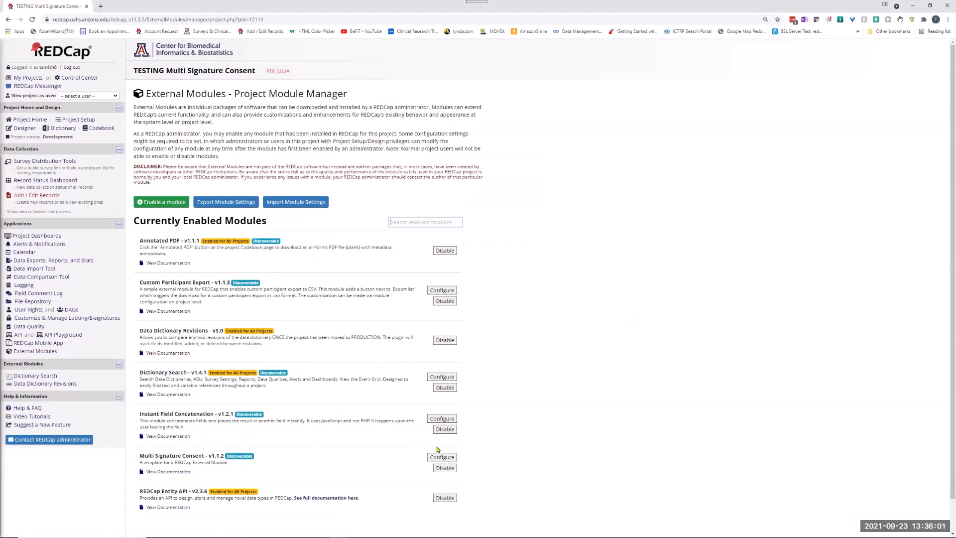
pyautogui.click(228, 437)
pyautogui.scroll(-1, 228, 404)
pyautogui.click(170, 437)
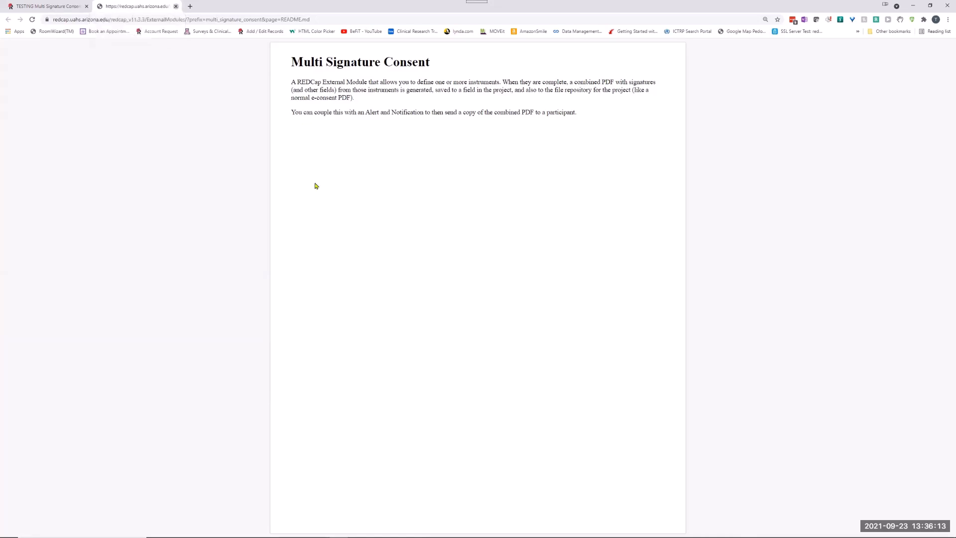
pyautogui.hotkey('ctrl', 'w')
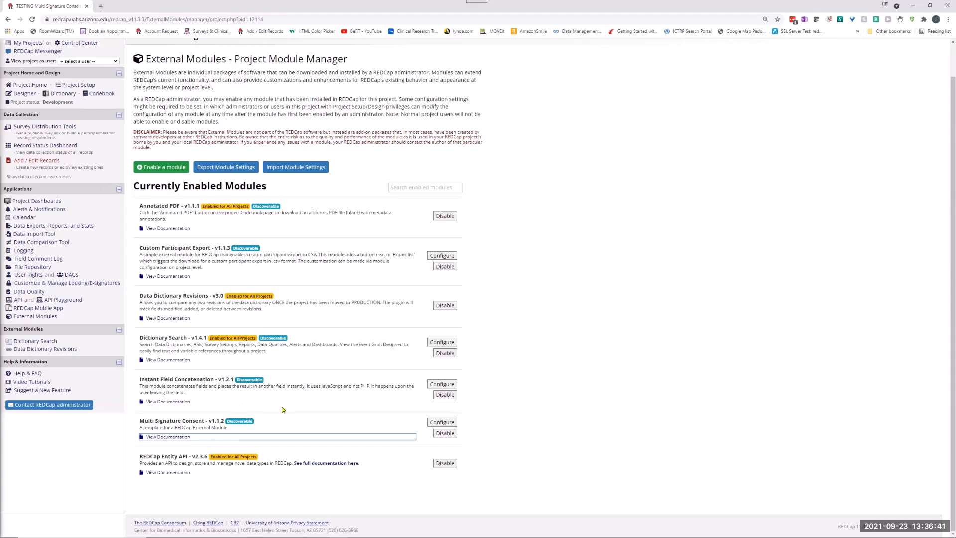
# Review the Multi Signature Consent module's configuration, close it without saving, and return to the Online Designer's instrument list.
pyautogui.click(440, 422)
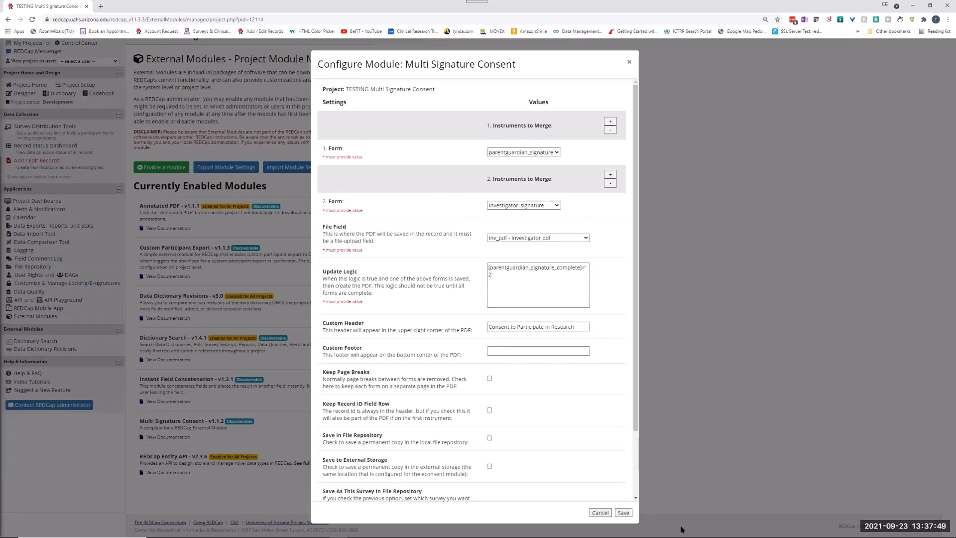
pyautogui.click(600, 512)
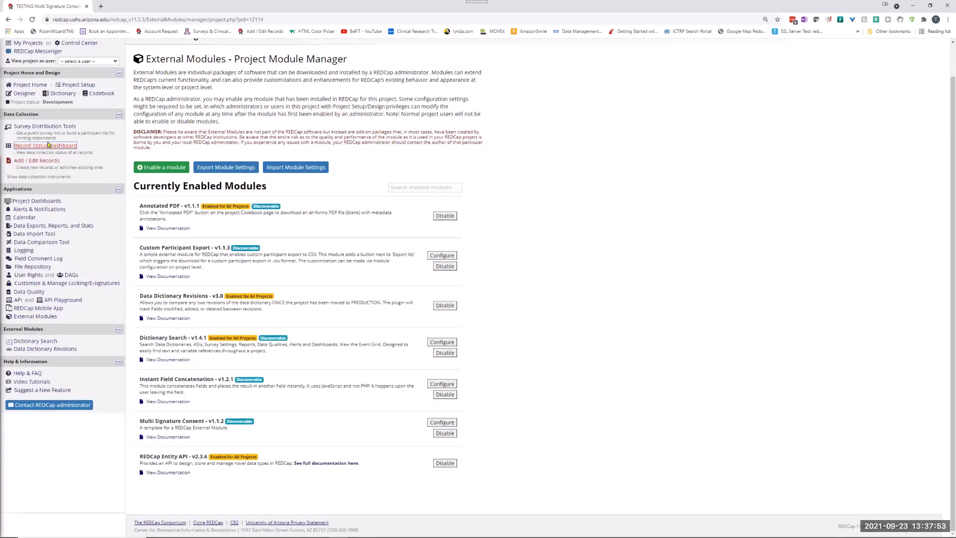
pyautogui.click(22, 93)
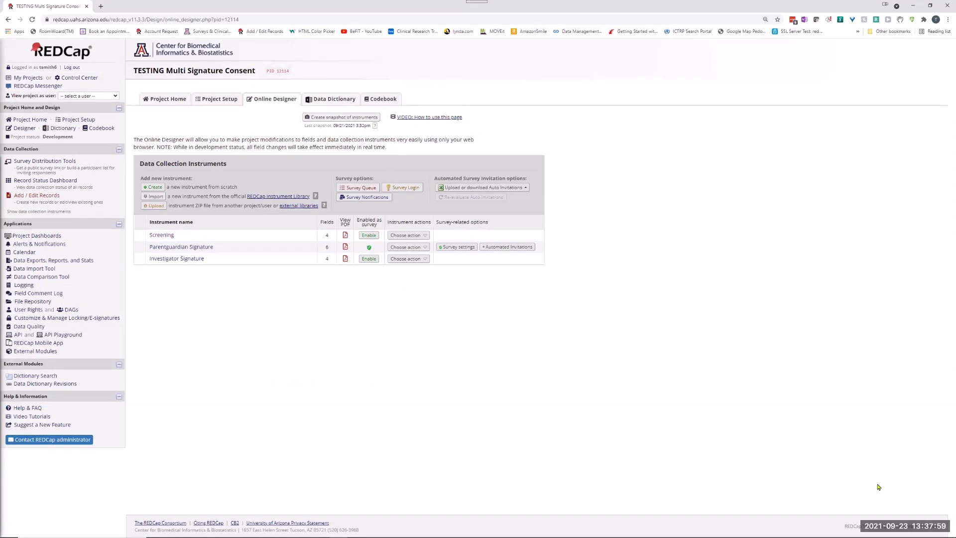
pyautogui.hotkey('ctrl', '+')
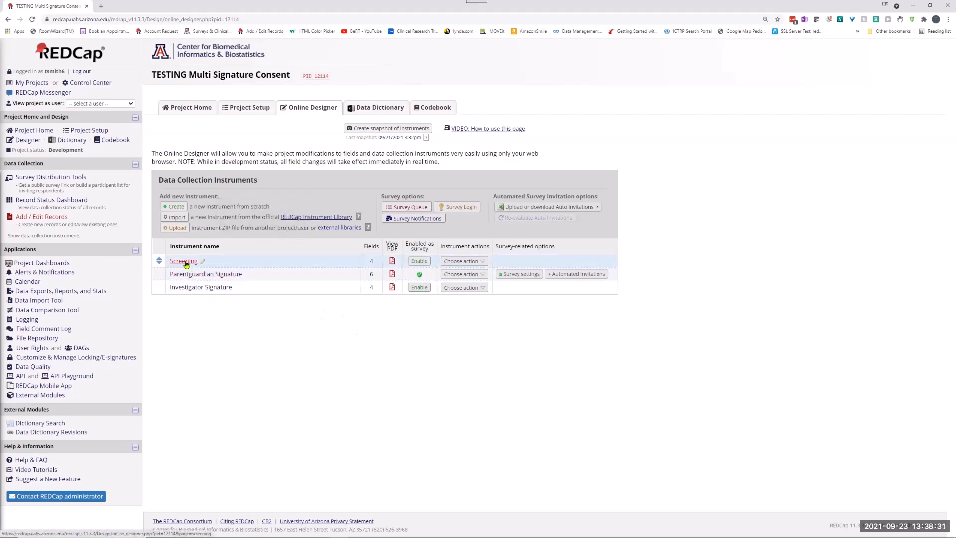
# Open record 2's Screening form from the Record Status Dashboard and review the participant name and email fields.
pyautogui.click(36, 201)
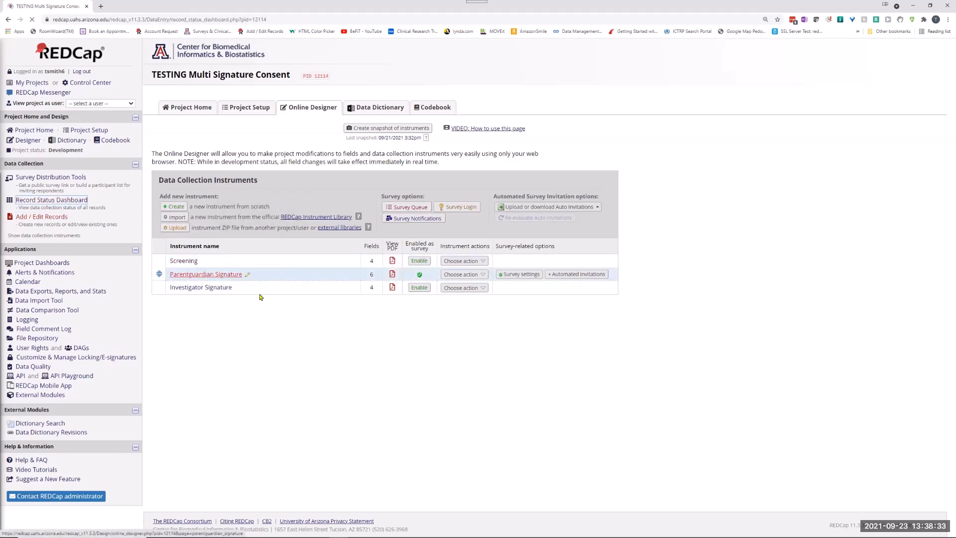
pyautogui.click(203, 268)
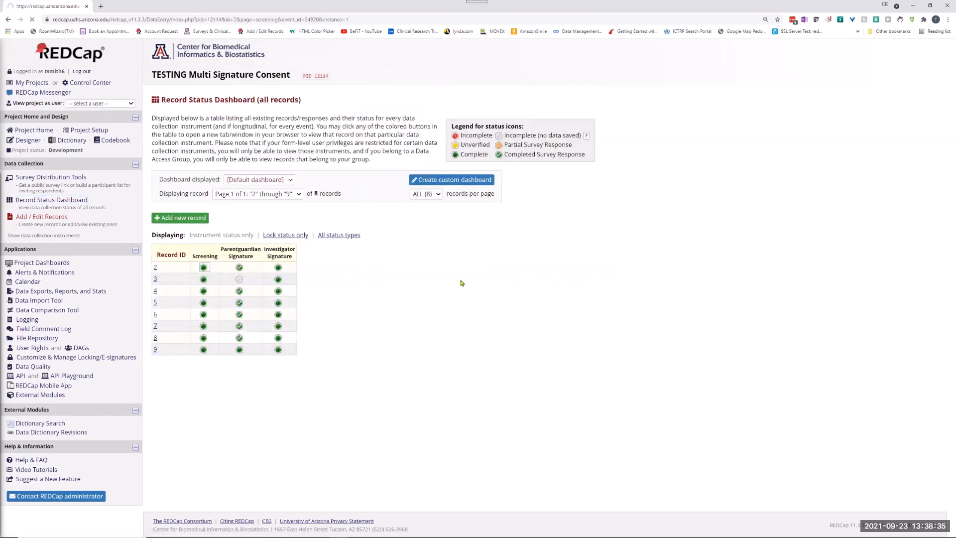
pyautogui.click(390, 173)
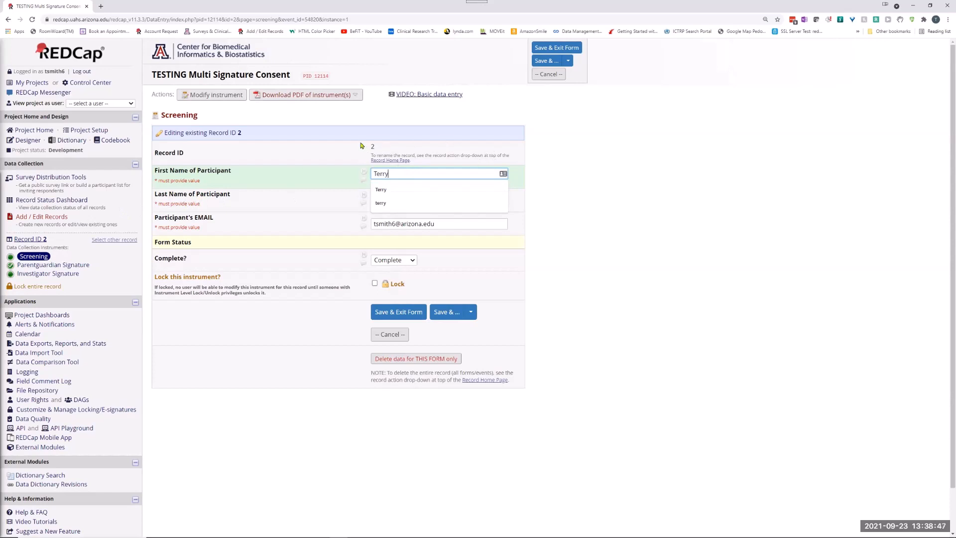
pyautogui.click(648, 158)
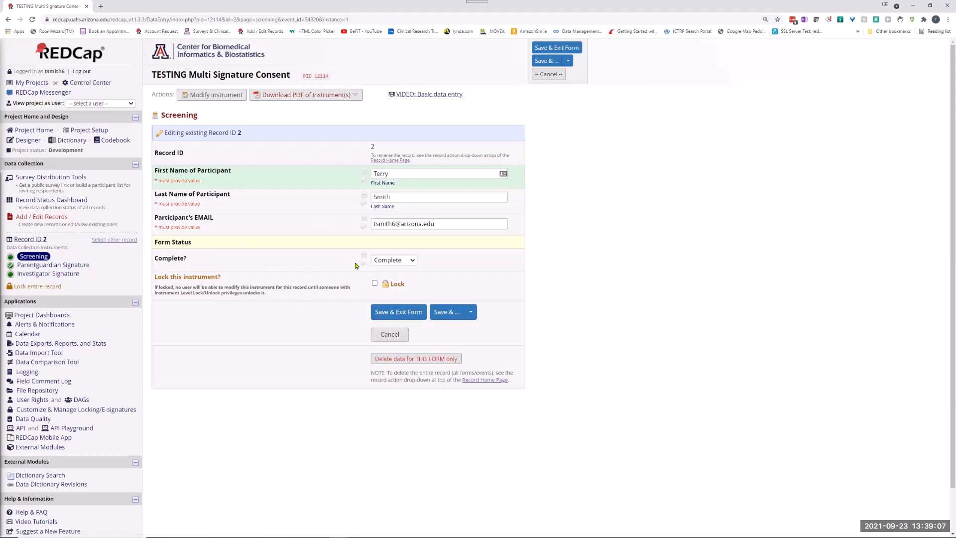
# View record 2's Parentguardian Signature response, including the consent text and participant signature.
pyautogui.click(60, 269)
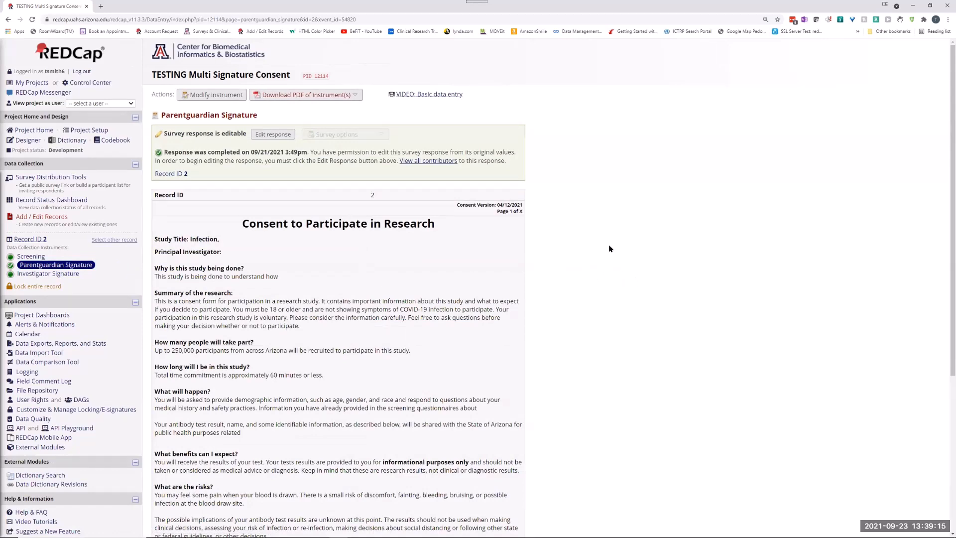
pyautogui.scroll(-5, 602, 243)
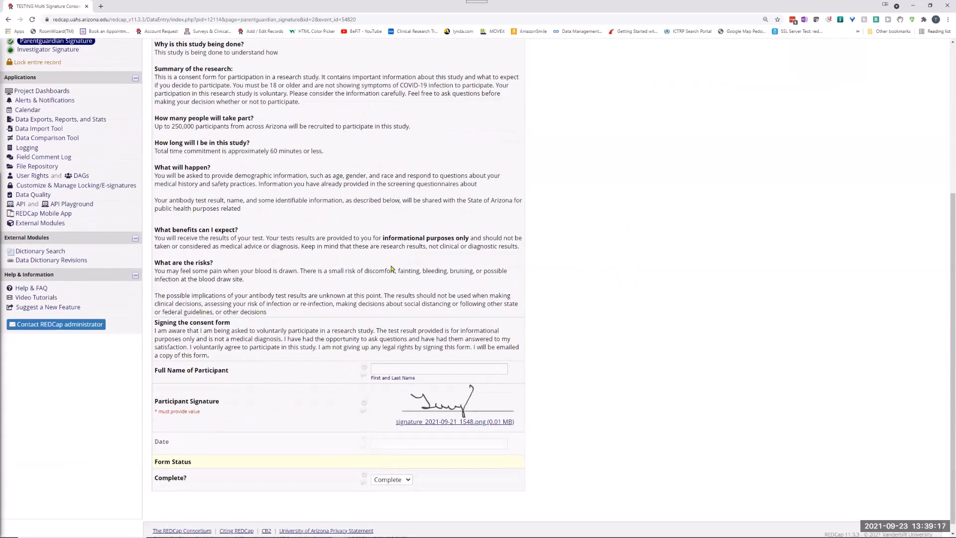
pyautogui.scroll(4, 379, 256)
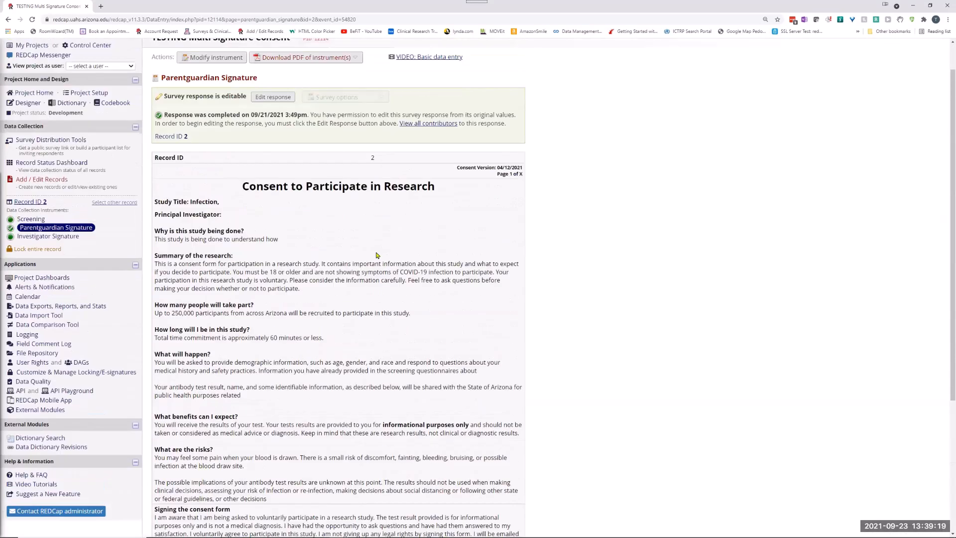
# Examine the fields of the Parentguardian Signature instrument in the Online Designer, from the consent text to the signature and date.
pyautogui.click(25, 103)
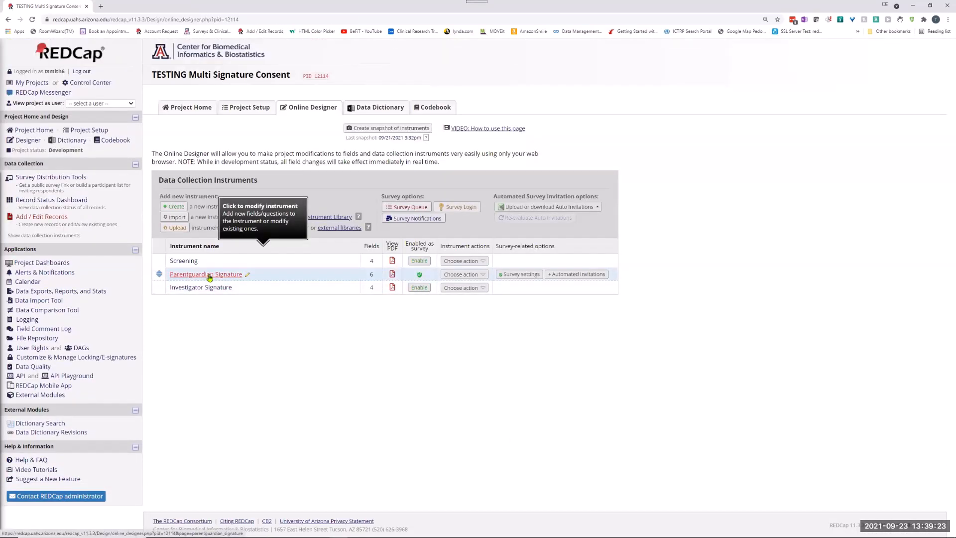
pyautogui.scroll(-5, 608, 285)
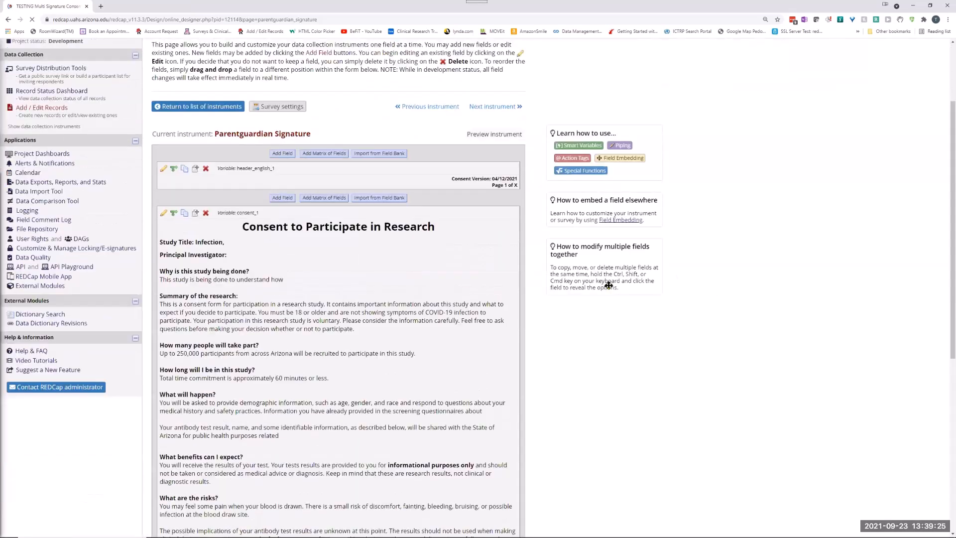
pyautogui.scroll(-4, 352, 242)
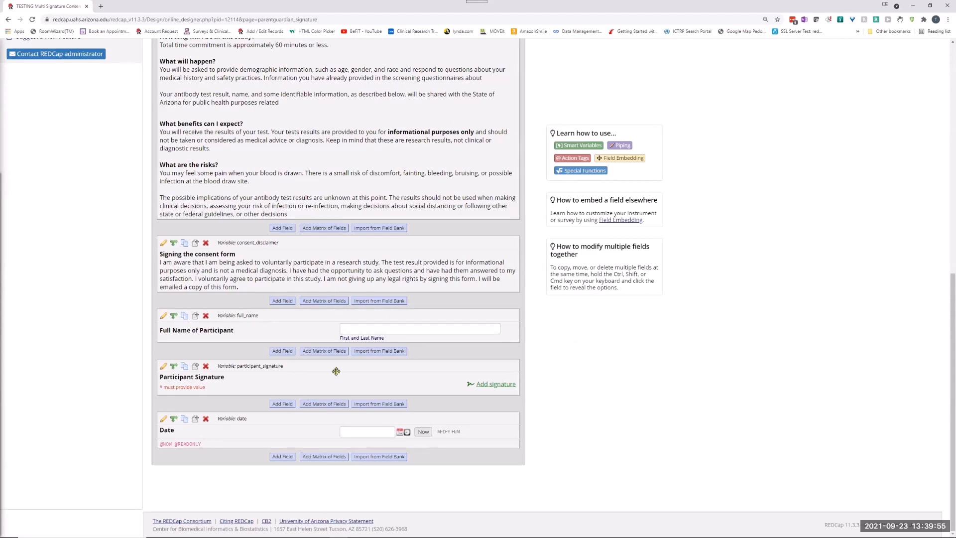
pyautogui.scroll(1, 319, 348)
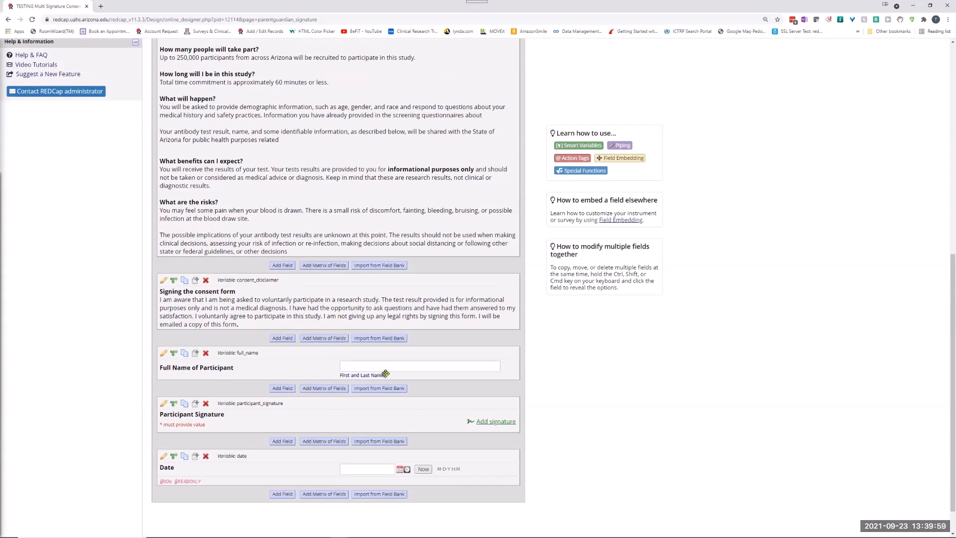
pyautogui.scroll(5, 331, 339)
pyautogui.scroll(4, 335, 340)
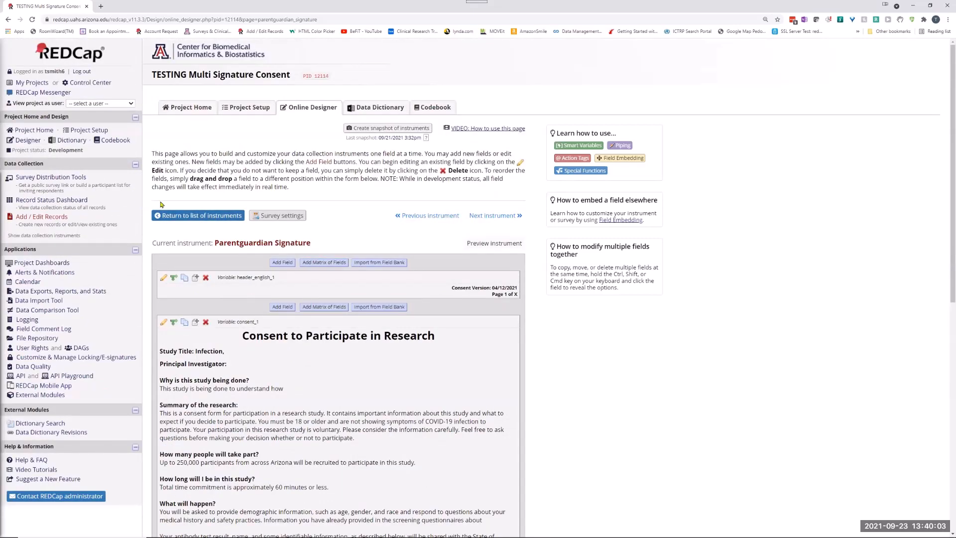
# Review the Investigator Signature instrument's fields, including the Investigator pdf upload field, and return to the instrument list.
pyautogui.click(194, 215)
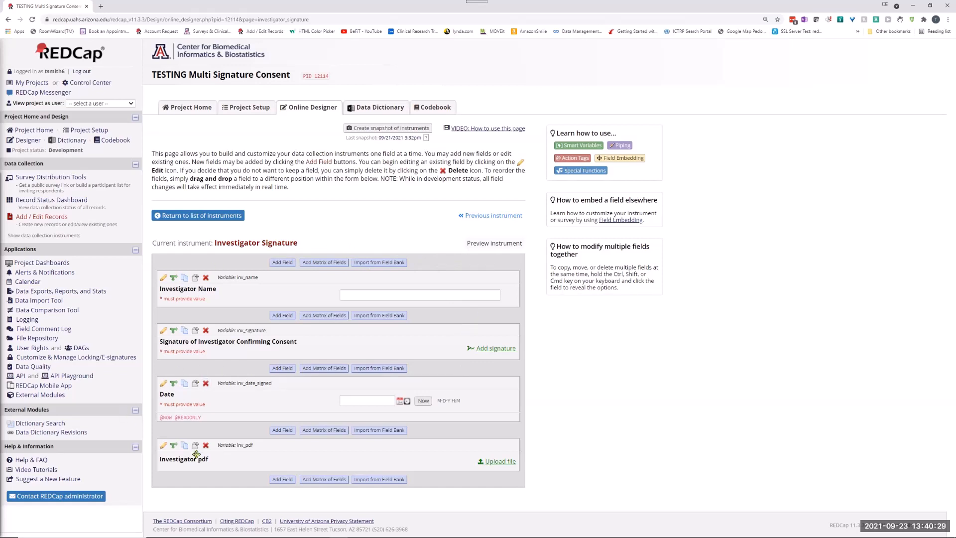
pyautogui.click(501, 462)
pyautogui.click(199, 216)
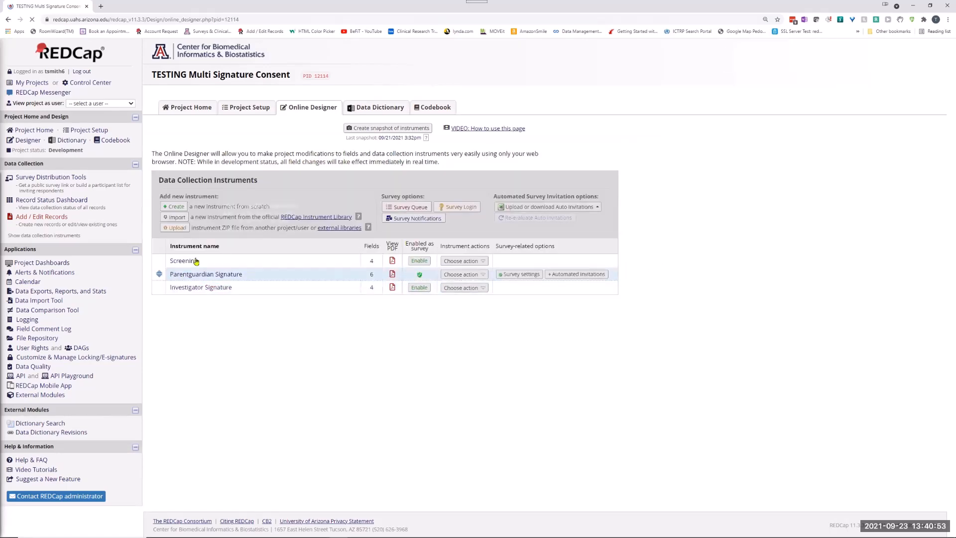
# Review the e-Consent Framework and confirmation email options in the Parentguardian Signature survey settings, and leave without saving.
pyautogui.click(513, 275)
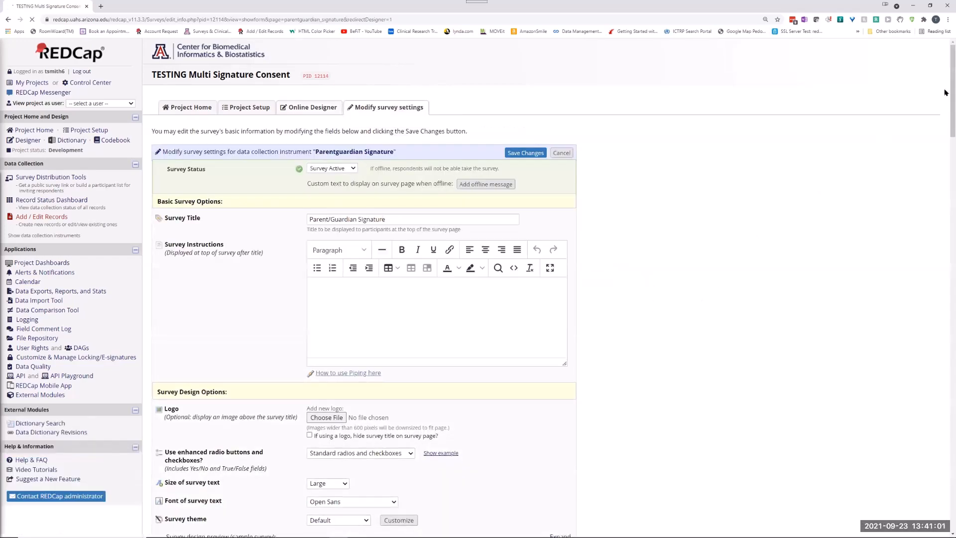
pyautogui.moveTo(952, 93); pyautogui.dragTo(938, 475)
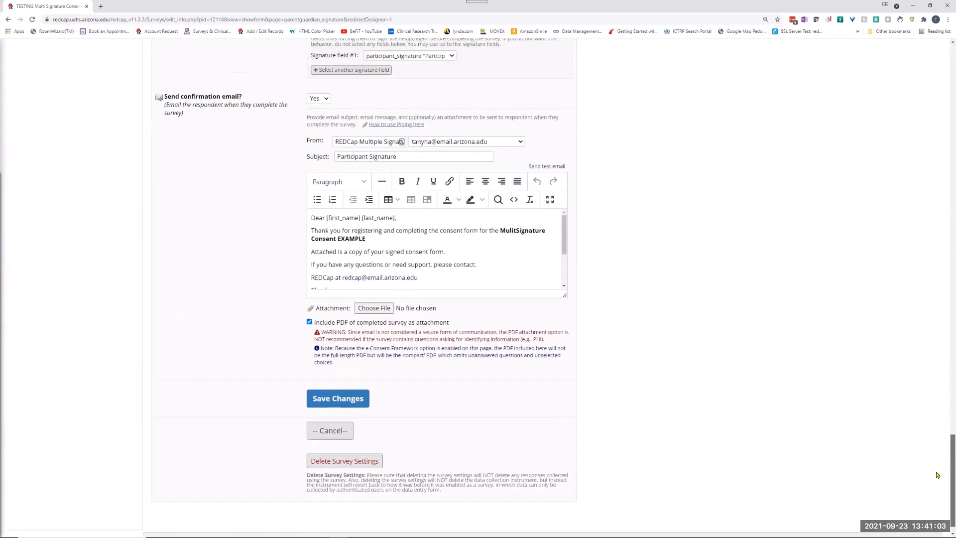
pyautogui.scroll(5, 663, 311)
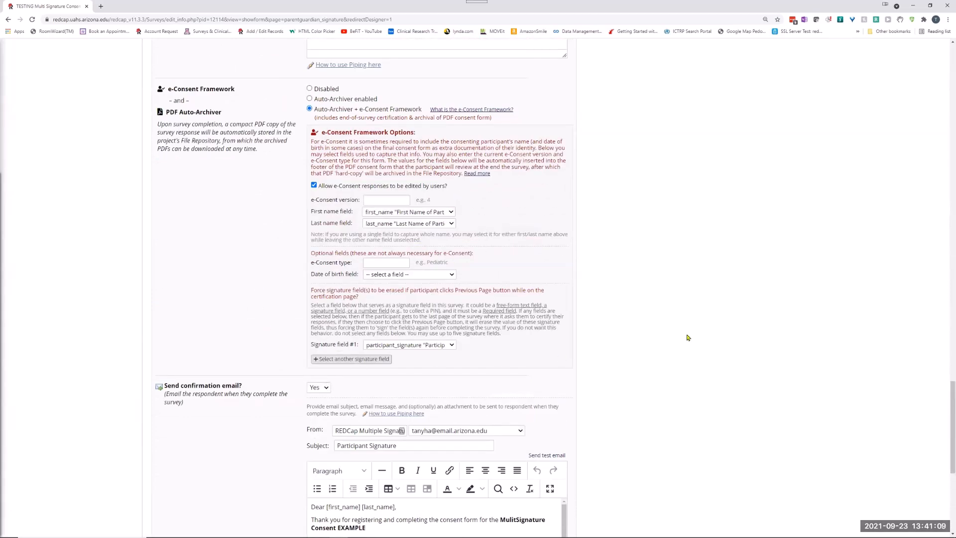
pyautogui.scroll(-1, 811, 314)
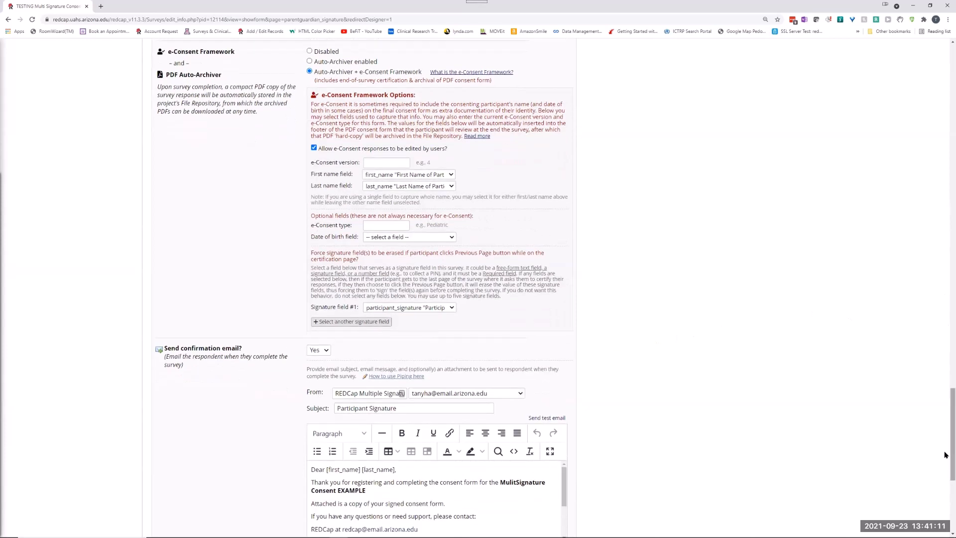
pyautogui.scroll(-5, 947, 448)
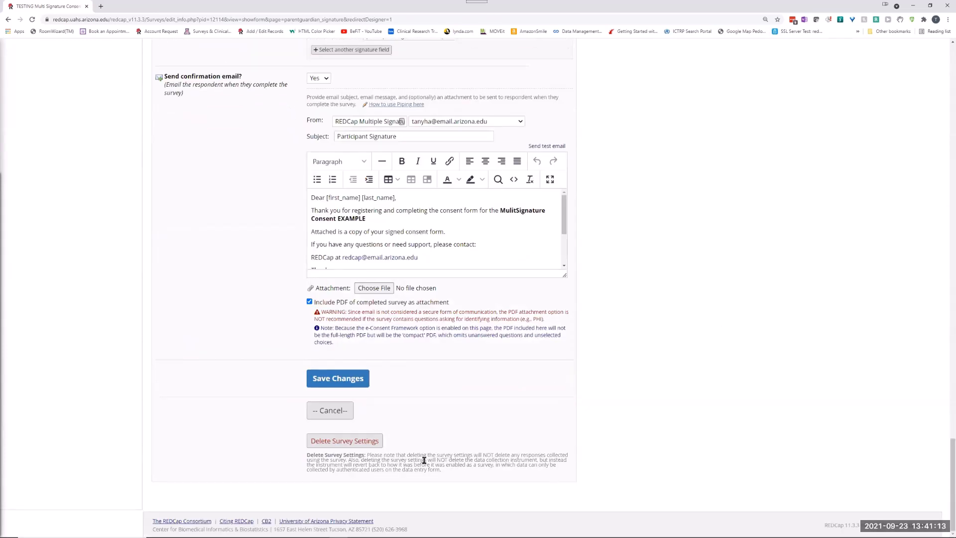
pyautogui.click(340, 414)
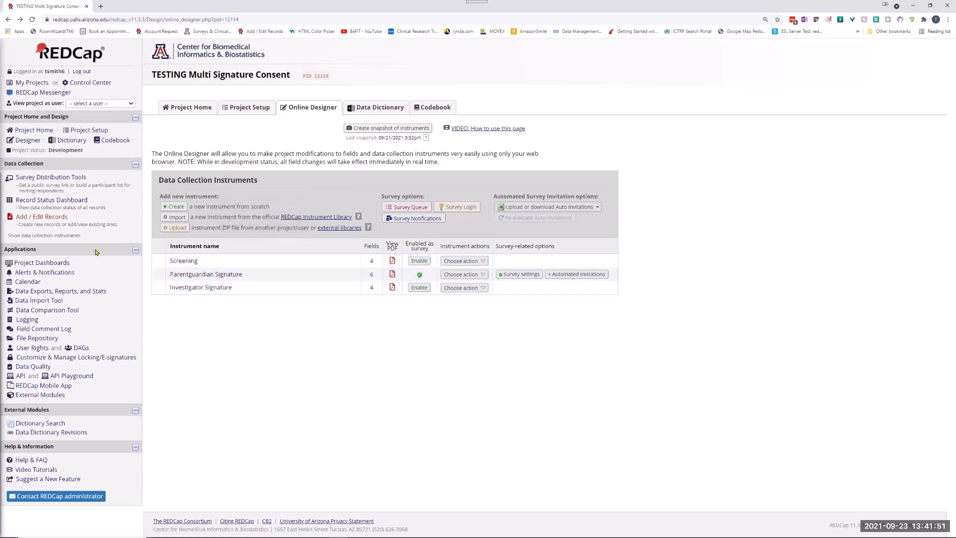
# Examine the File Field and Update Logic settings in the Multi Signature Consent module's configuration, and close it without saving.
pyautogui.click(46, 396)
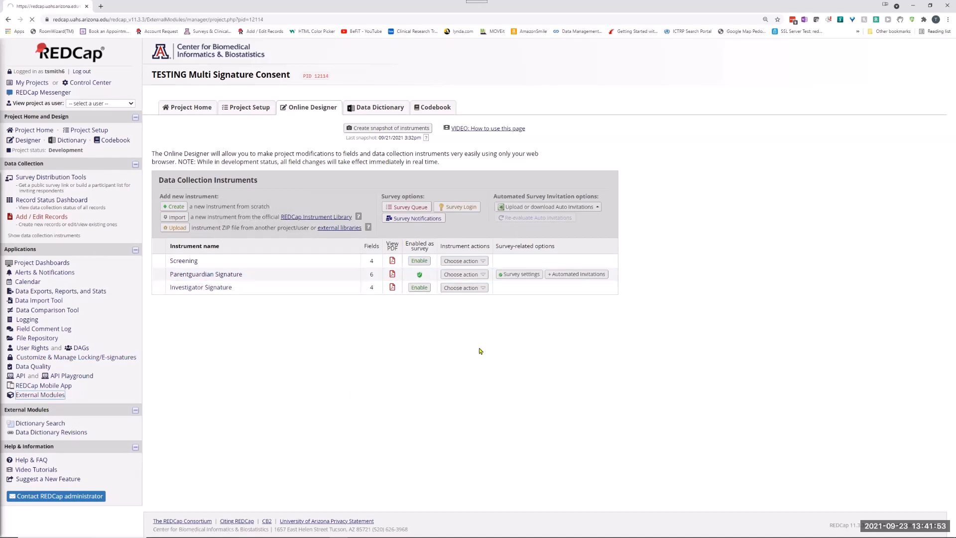
pyautogui.scroll(-2, 216, 491)
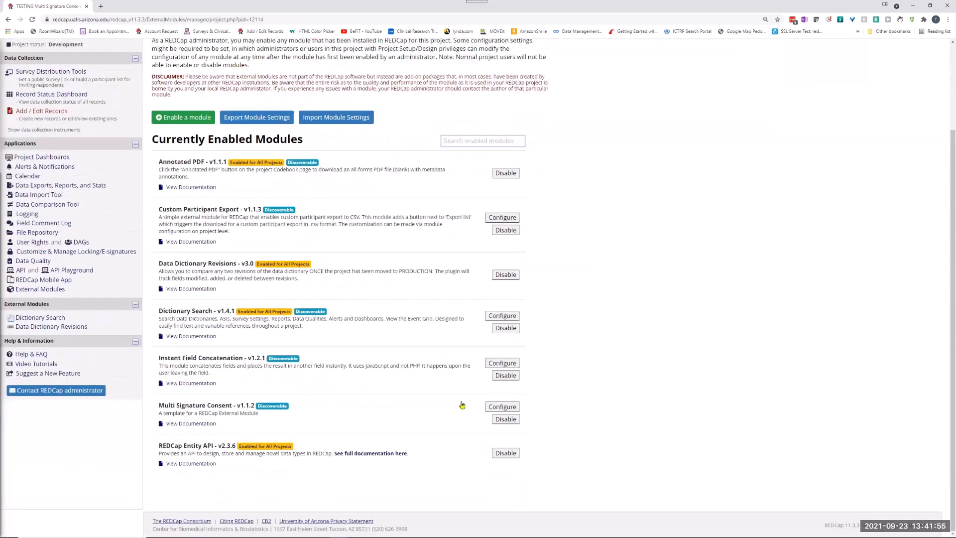
pyautogui.click(514, 406)
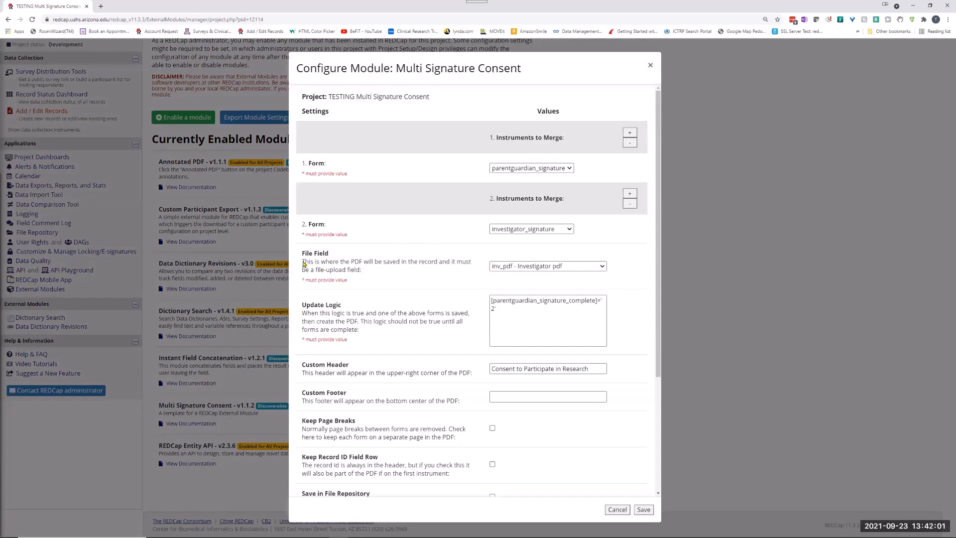
pyautogui.moveTo(303, 264); pyautogui.dragTo(392, 264)
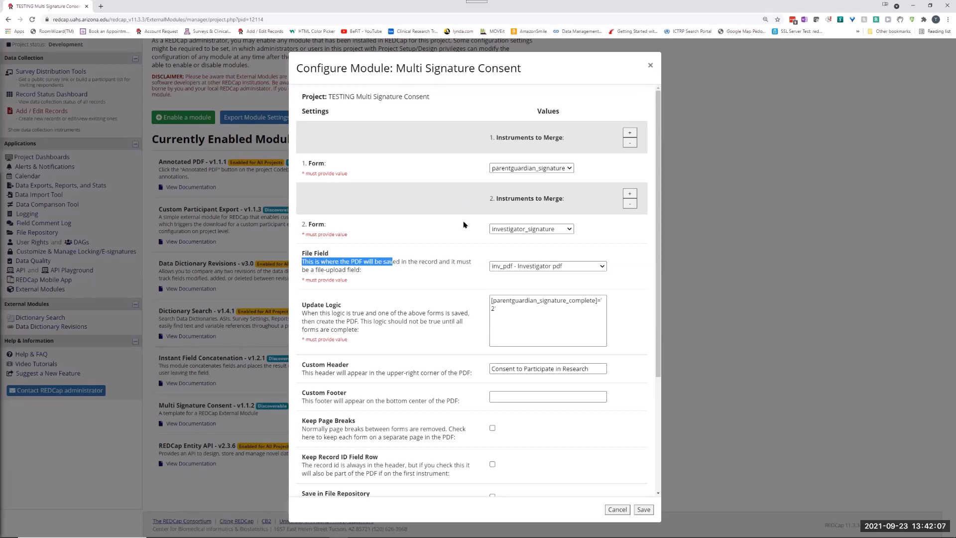
pyautogui.click(421, 263)
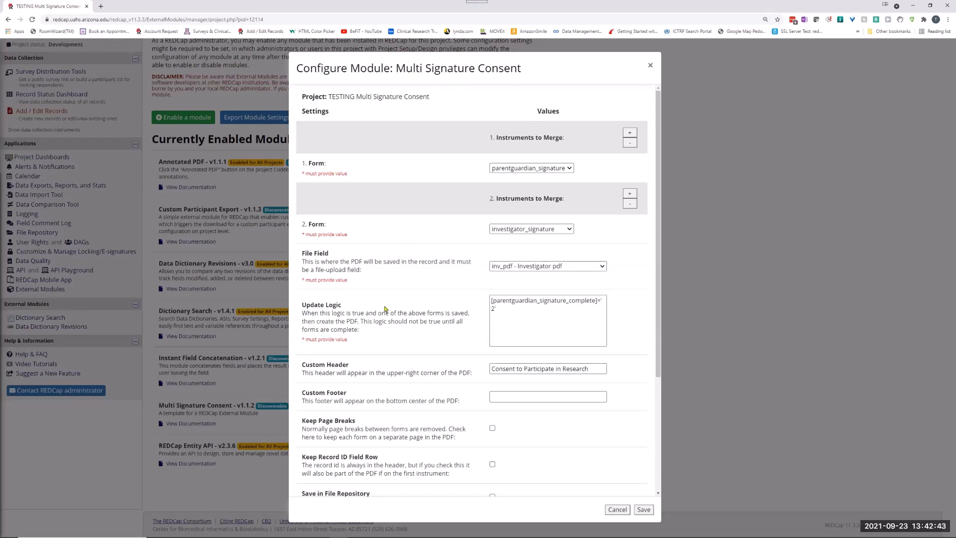
pyautogui.moveTo(495, 301); pyautogui.dragTo(544, 300)
pyautogui.click(506, 308)
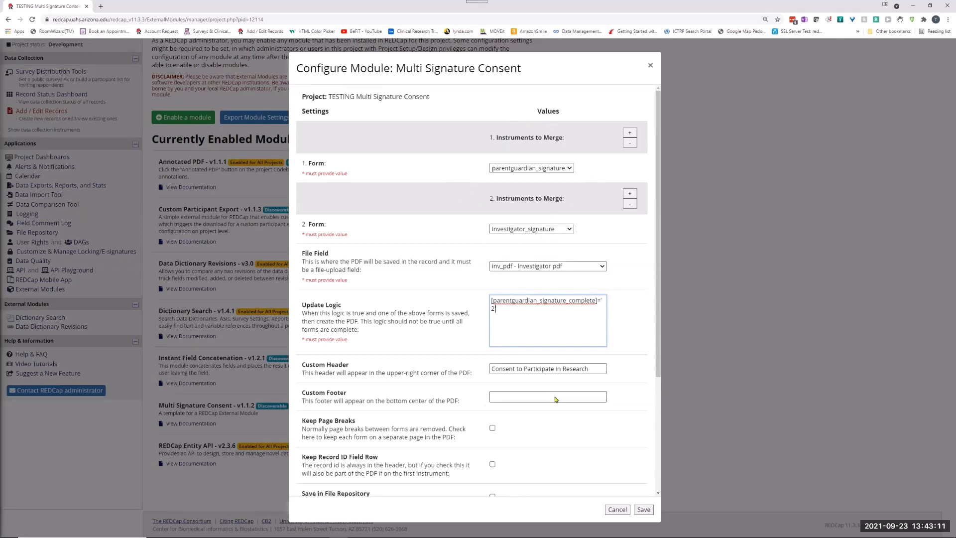
pyautogui.moveTo(657, 361); pyautogui.dragTo(658, 340)
pyautogui.click(618, 509)
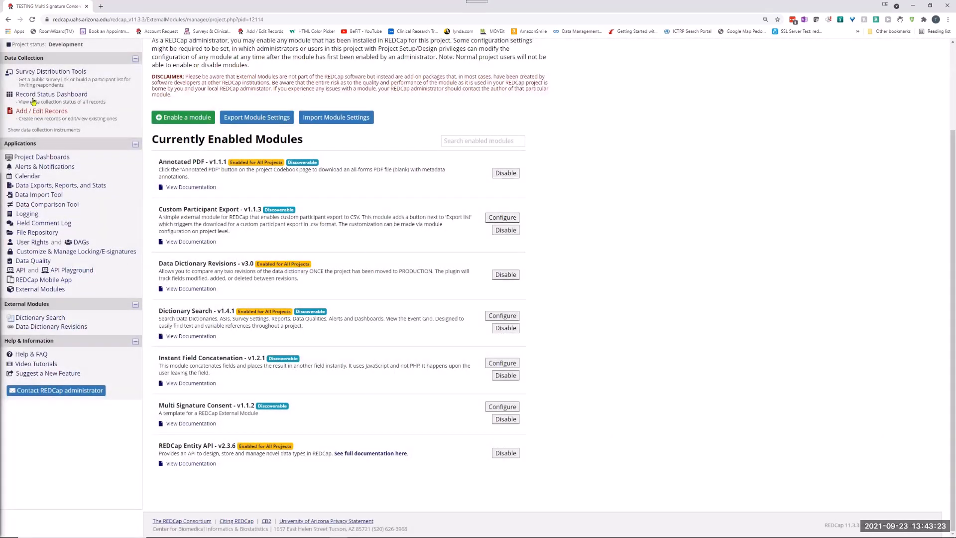
# Examine the Parentguardian Signature instrument's fields again in the Online Designer, down to the participant signature and date, and return to the instrument list.
pyautogui.click(36, 96)
pyautogui.scroll(3, 75, 130)
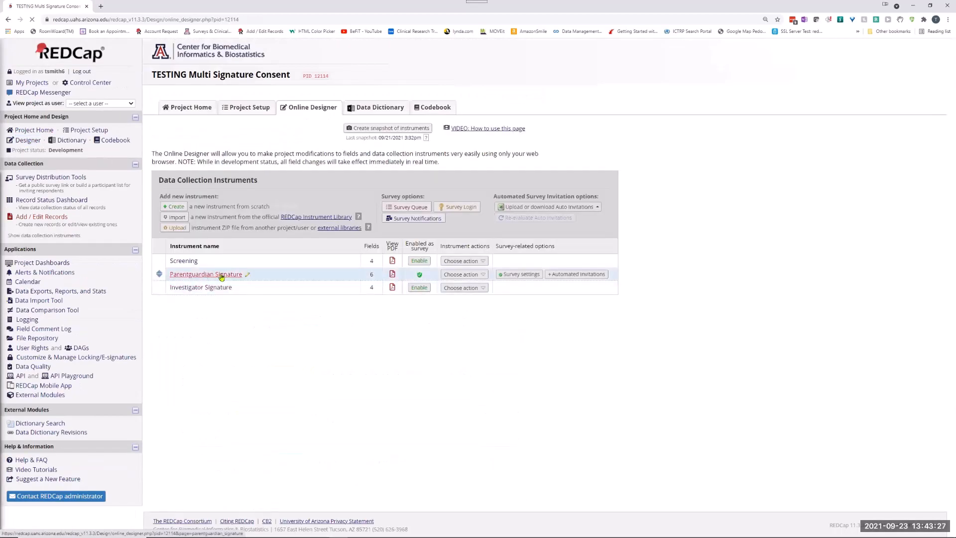
pyautogui.click(186, 275)
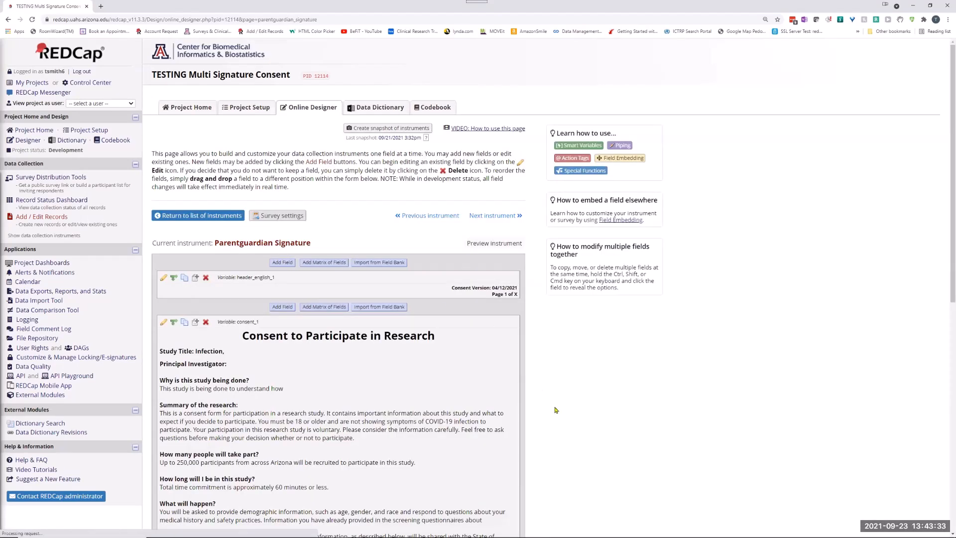
pyautogui.scroll(-9, 555, 410)
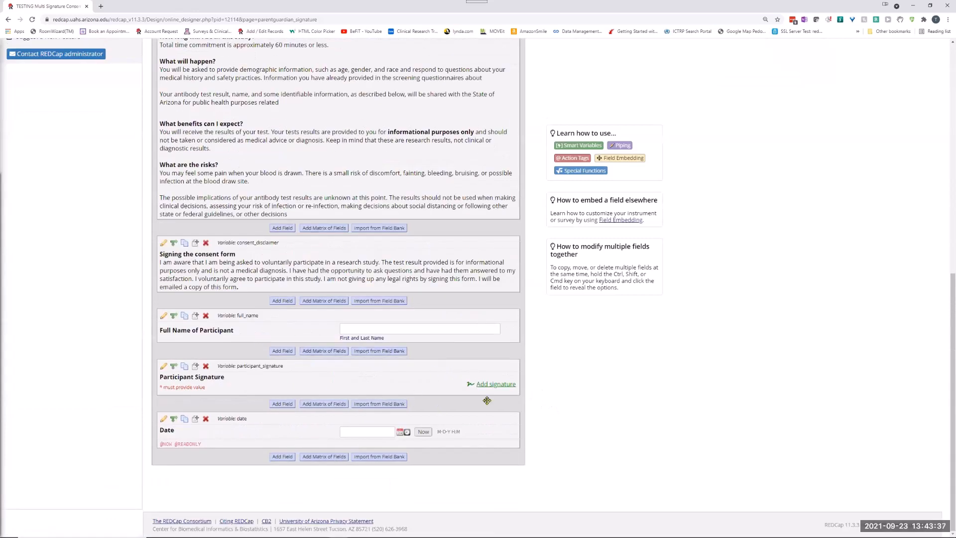
pyautogui.scroll(8, 448, 391)
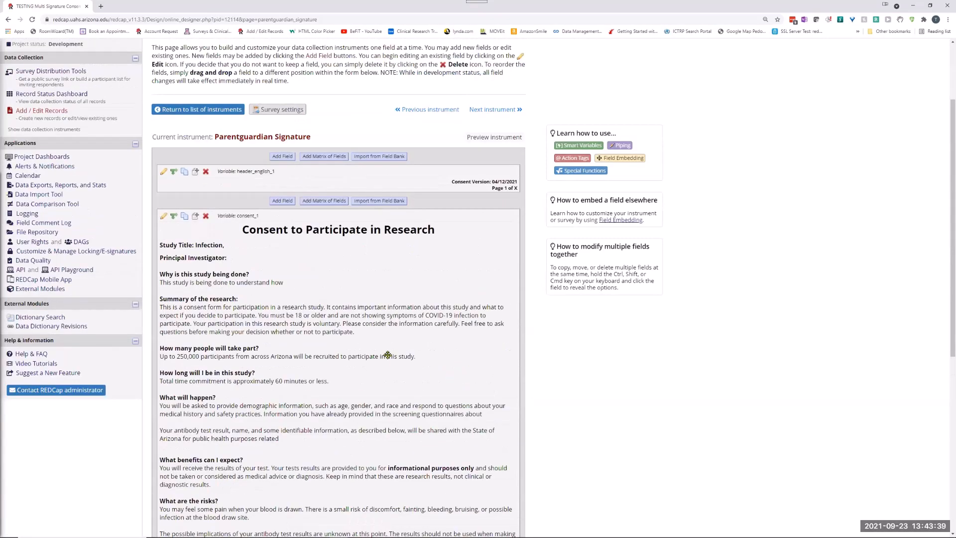
pyautogui.scroll(2, 388, 355)
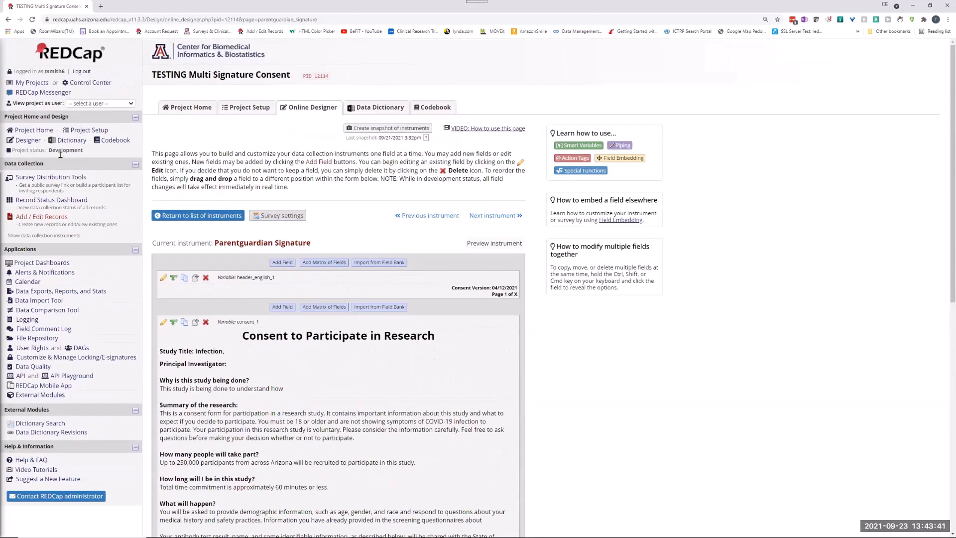
pyautogui.click(28, 140)
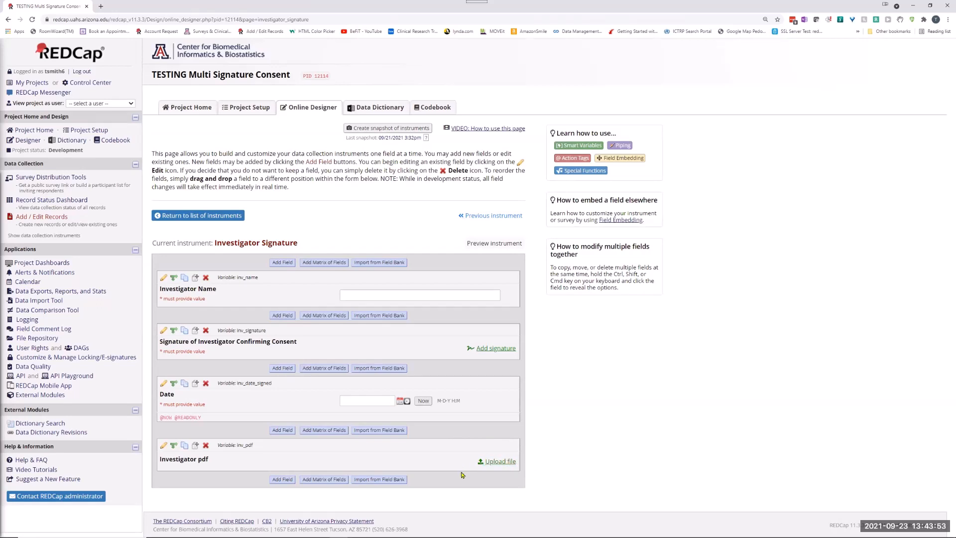
# Add a new record from the Record Status Dashboard and open its Screening instrument.
pyautogui.click(44, 201)
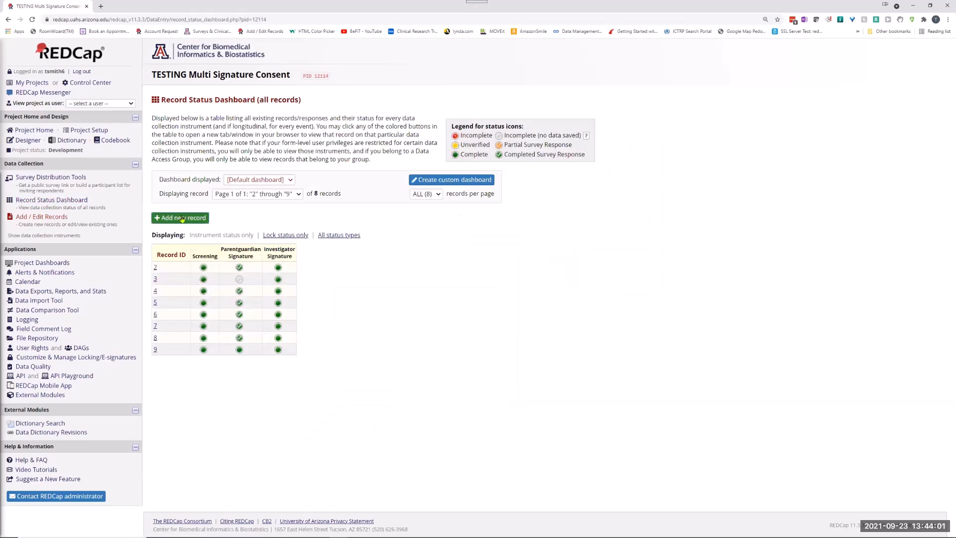
pyautogui.click(182, 218)
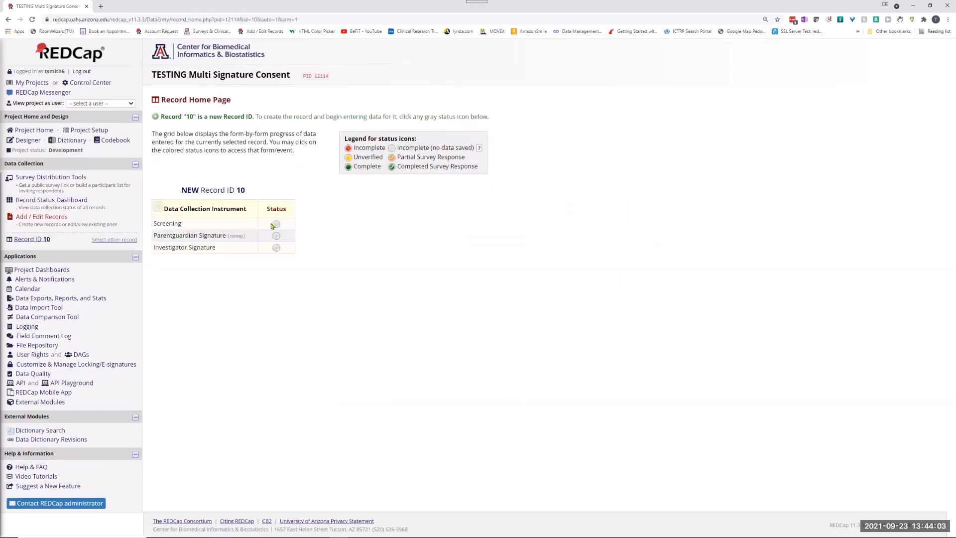
pyautogui.click(275, 224)
# Fill in the participant's first name, last name and email on the Screening form, mark it Complete, and save and exit.
pyautogui.click(404, 162)
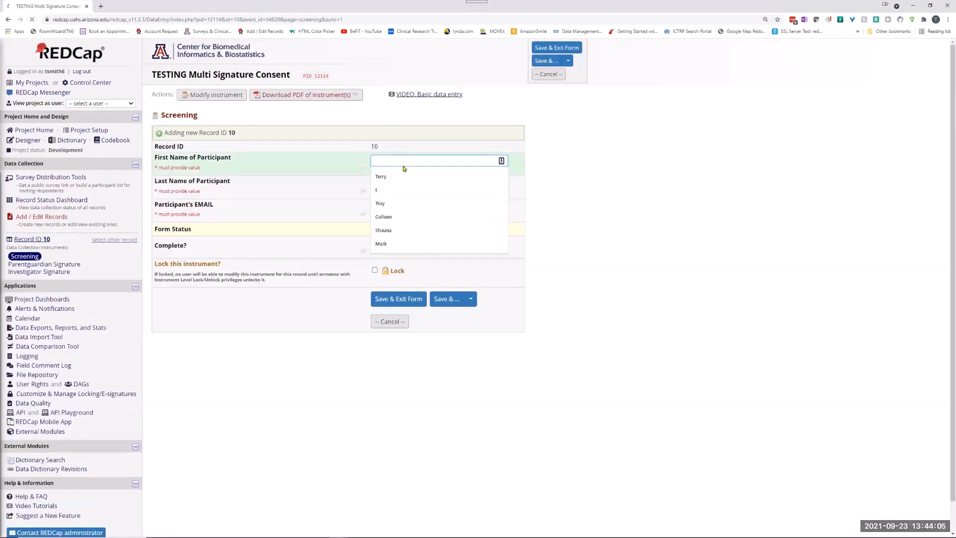
pyautogui.click(390, 176)
pyautogui.click(387, 185)
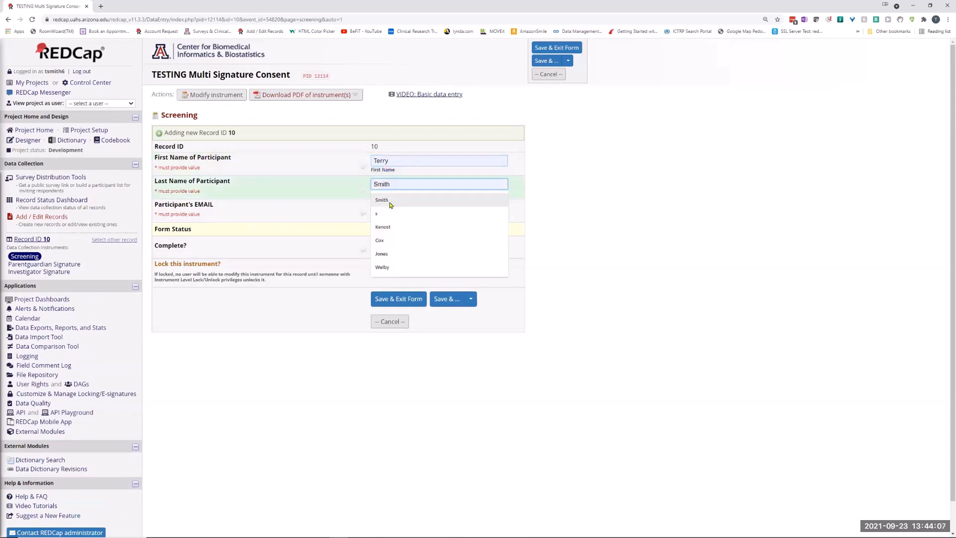
pyautogui.click(390, 205)
pyautogui.click(438, 211)
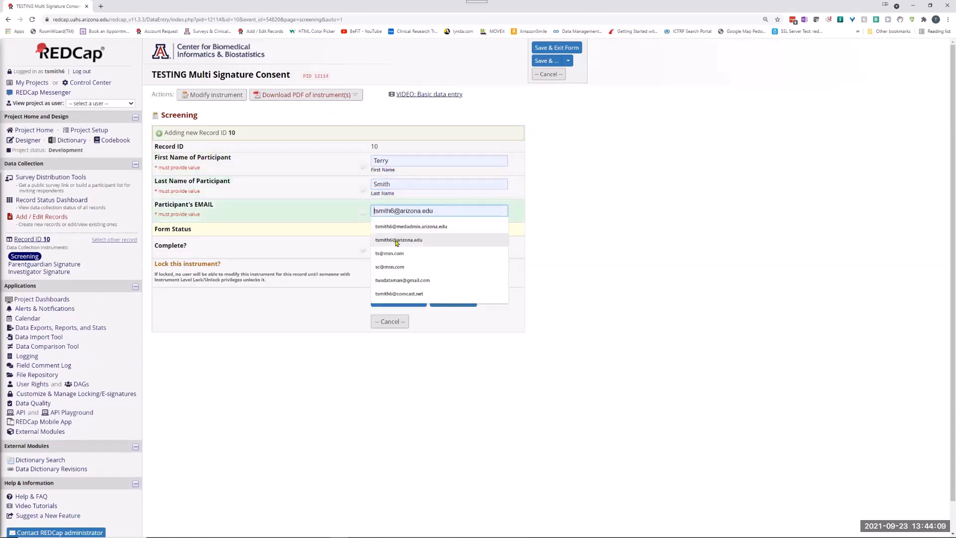
pyautogui.click(397, 241)
pyautogui.click(392, 247)
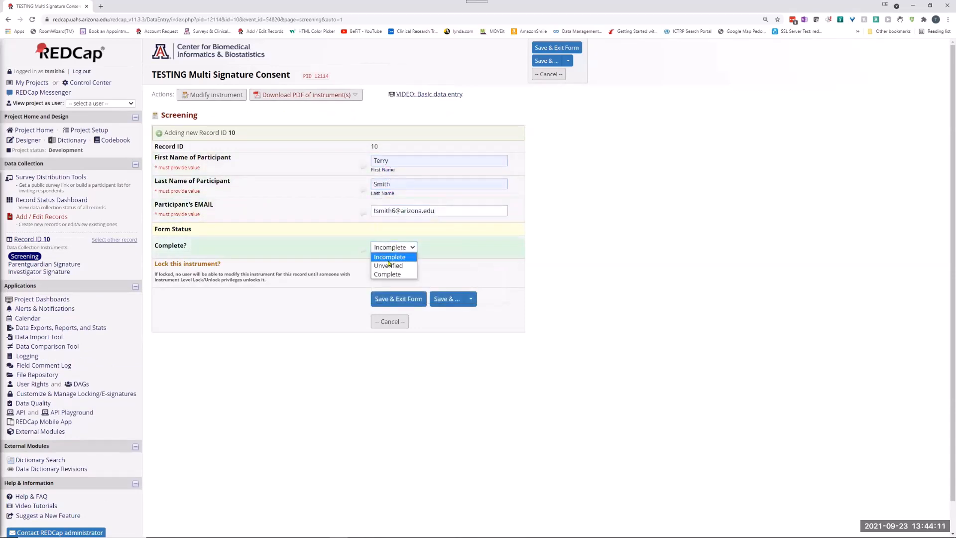
pyautogui.click(389, 274)
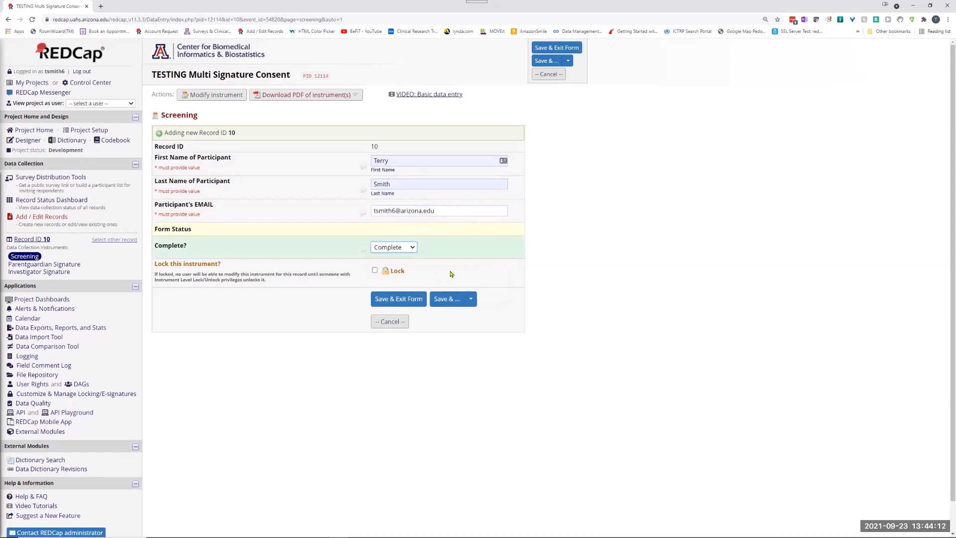
pyautogui.click(405, 300)
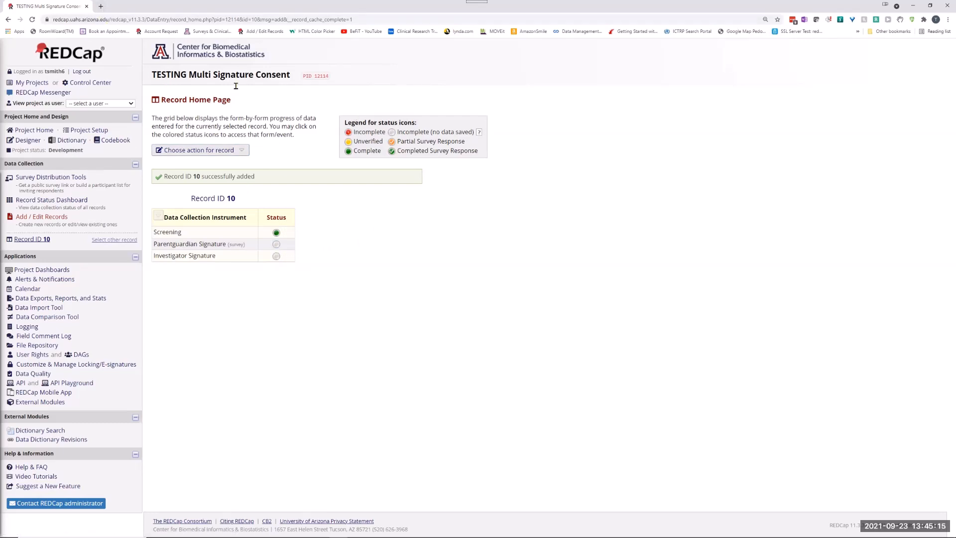
# Open a second copy of the record's home page in a new browser tab and return to the original one.
pyautogui.click(359, 19)
pyautogui.hotkey('ctrl', 'c')
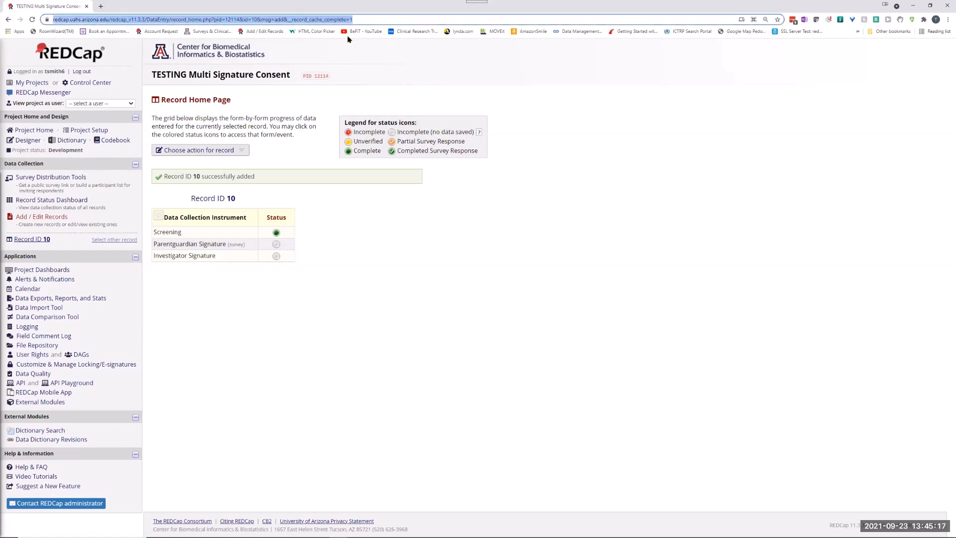
pyautogui.click(102, 6)
pyautogui.hotkey('ctrl', 'v')
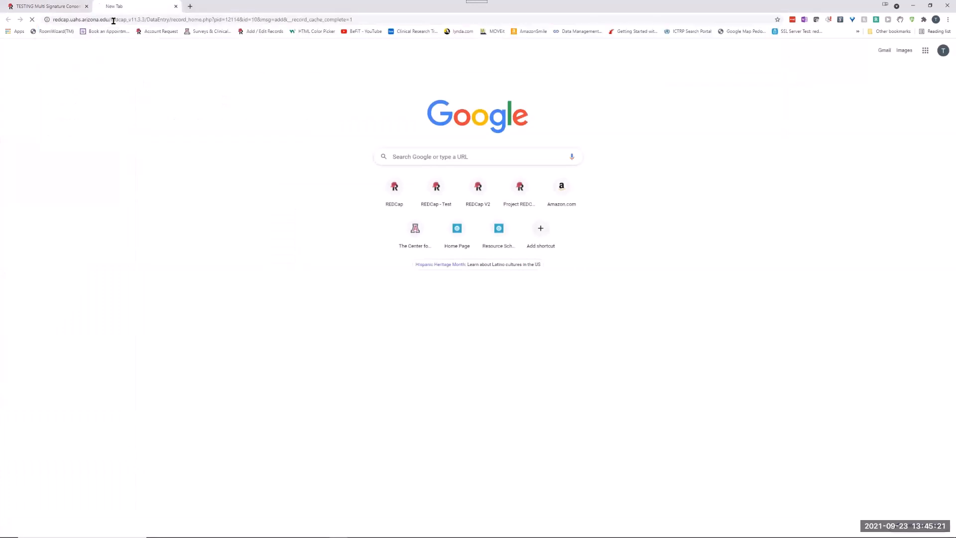
pyautogui.press('Return')
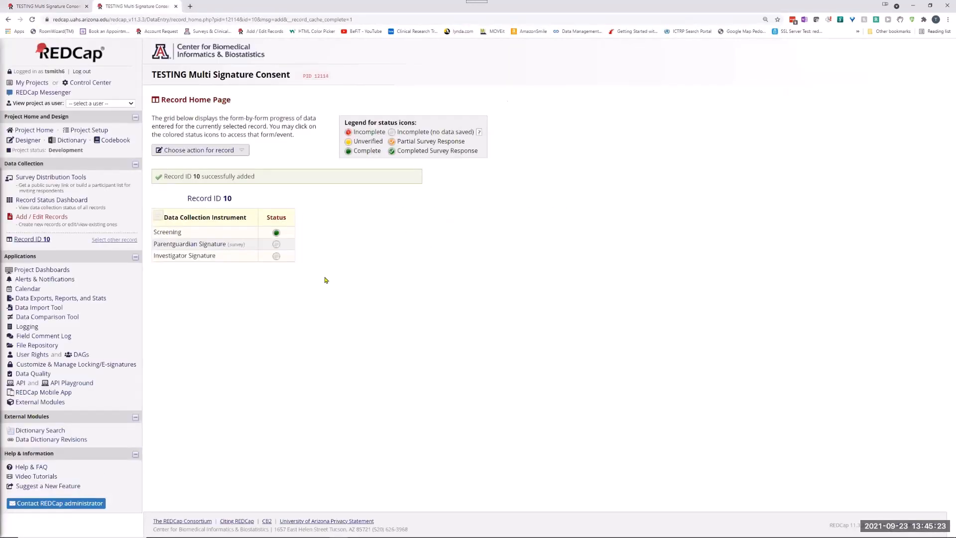
pyautogui.click(56, 7)
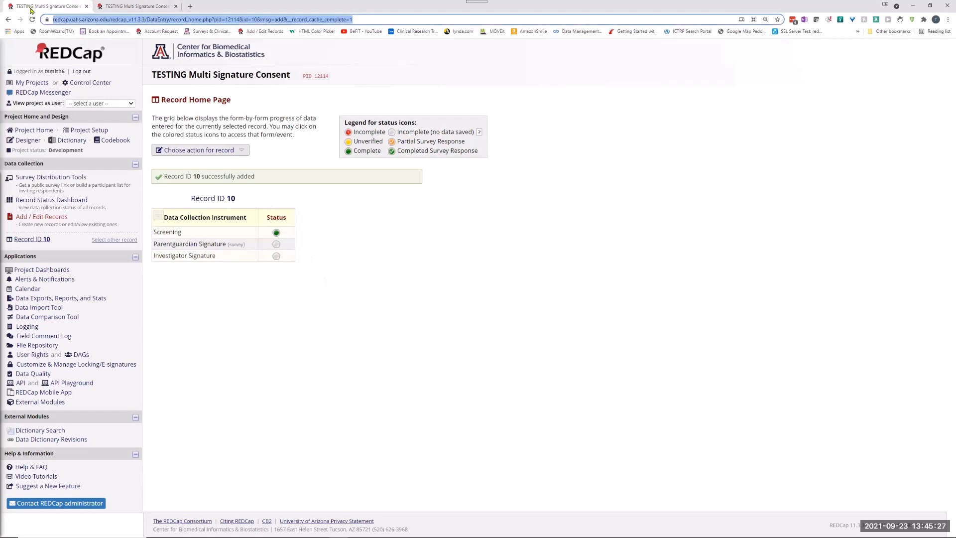
# Open record 10's Parentguardian Signature instrument and launch it as a survey.
pyautogui.click(278, 248)
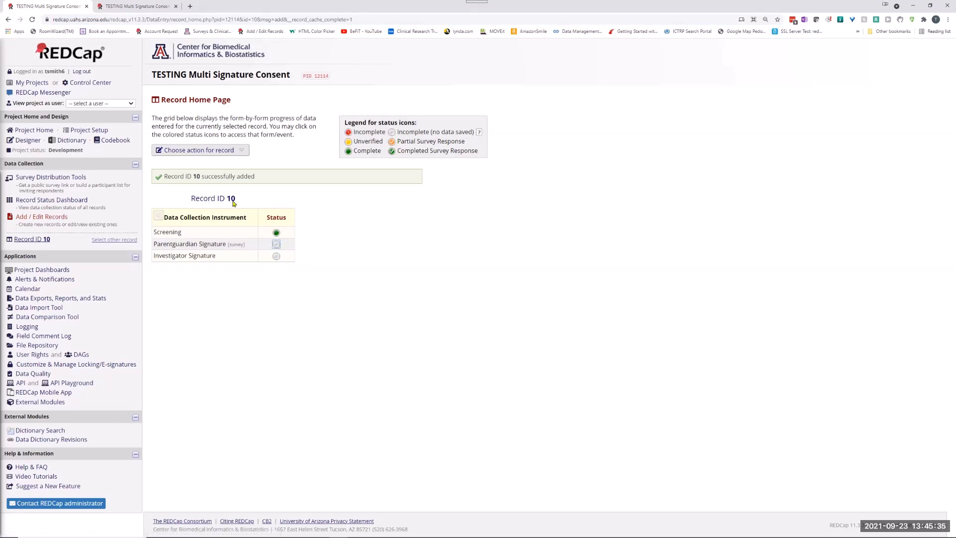
pyautogui.click(276, 245)
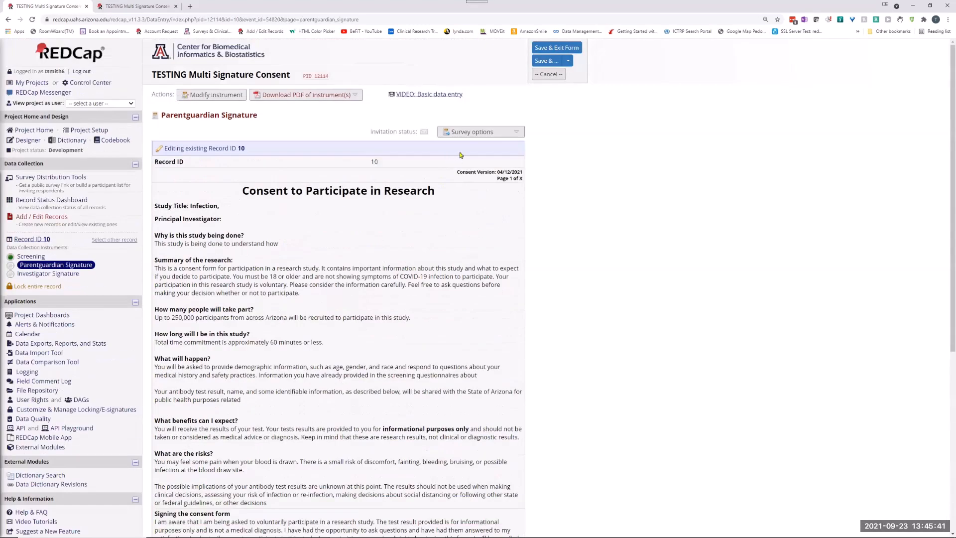
pyautogui.click(465, 134)
pyautogui.click(529, 151)
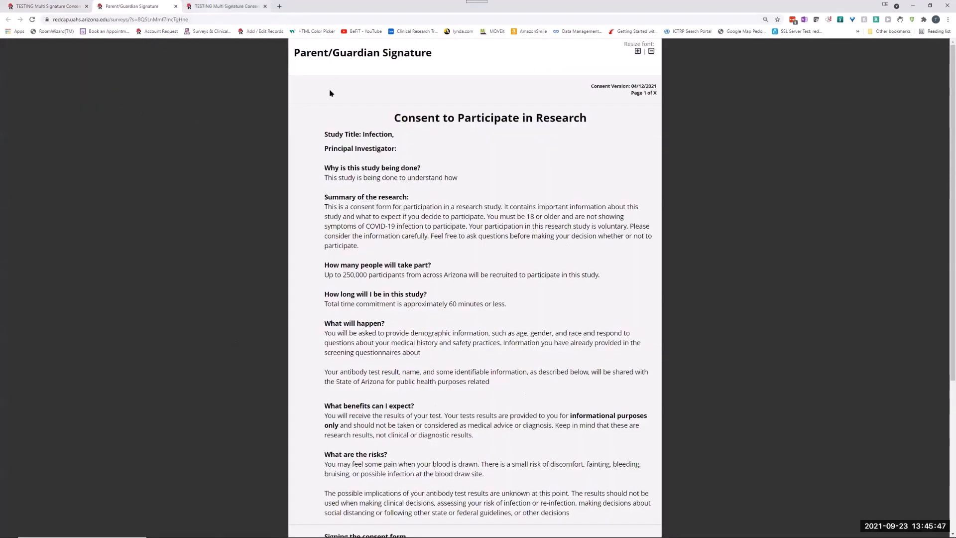
# In the second copy of the record home page, open the Investigator Signature form and enter the investigator's full name.
pyautogui.click(212, 9)
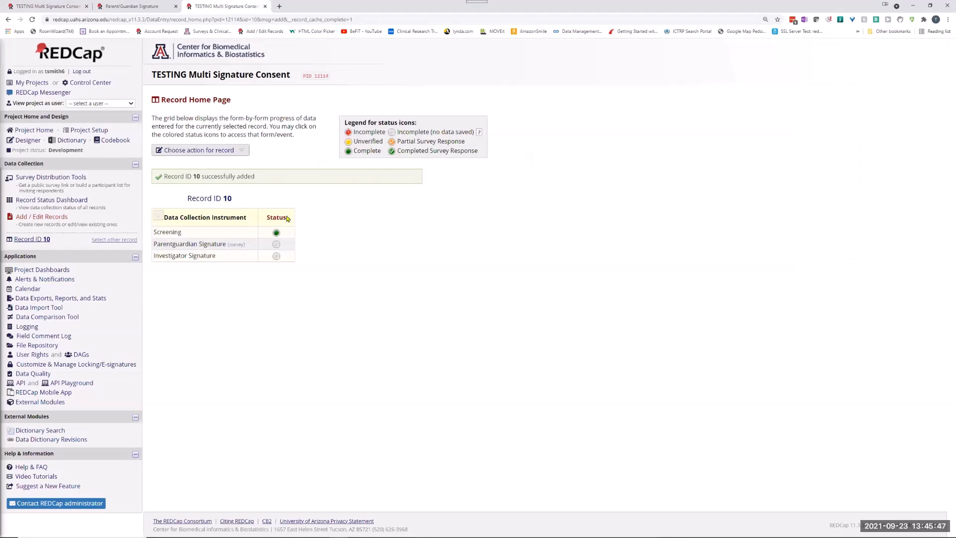
pyautogui.click(276, 256)
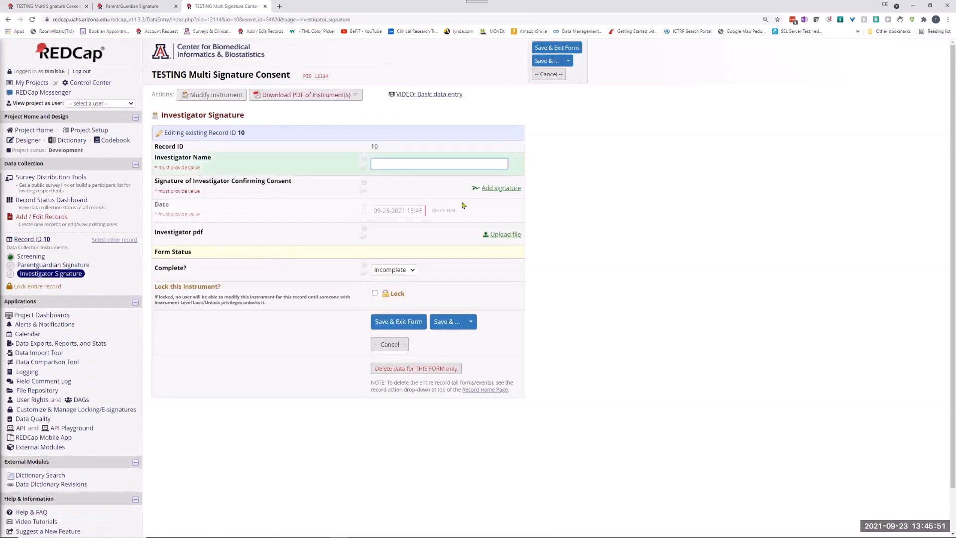
# Draw and save the investigator's signature in the Signature of Investigator Confirming Consent field.
pyautogui.click(501, 187)
pyautogui.moveTo(461, 281)
pyautogui.mouseDown()
pyautogui.moveTo(512, 284)
pyautogui.moveTo(532, 270)
pyautogui.moveTo(479, 287)
pyautogui.mouseUp()
pyautogui.click(407, 333)
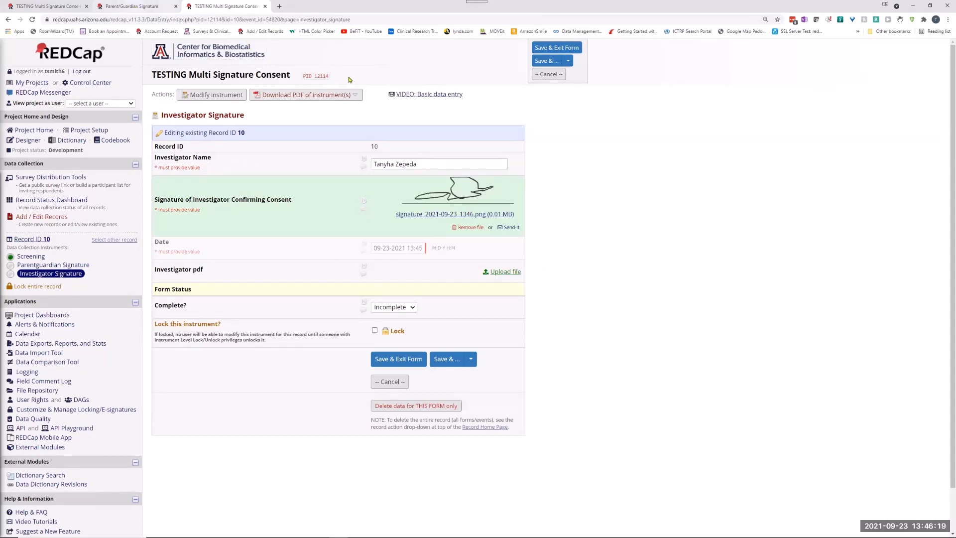
# In the Parent/Guardian Signature survey, enter the participant's full name, draw and save the participant signature, and continue to the next page.
pyautogui.hotkey('ctrl', 'shift', 'Tab')
pyautogui.scroll(-5, 507, 219)
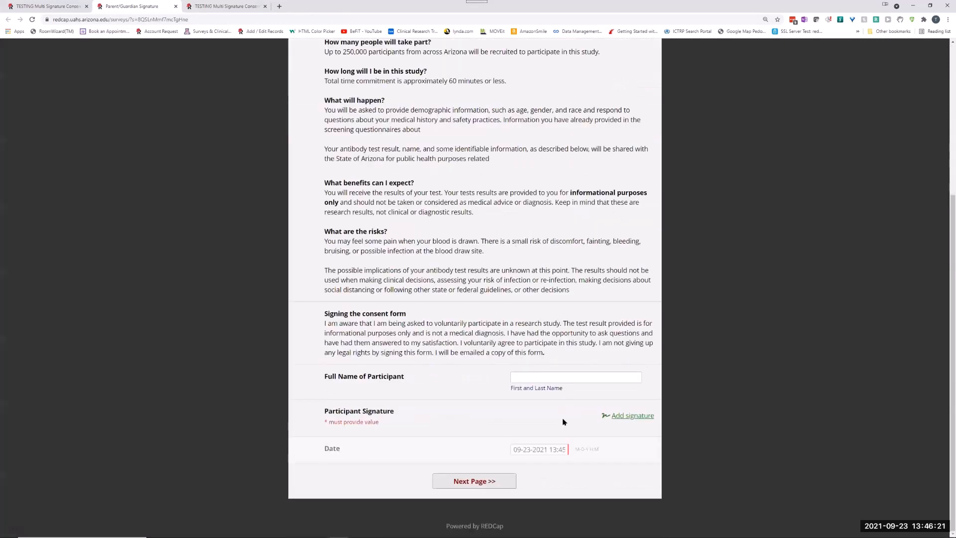
pyautogui.click(526, 379)
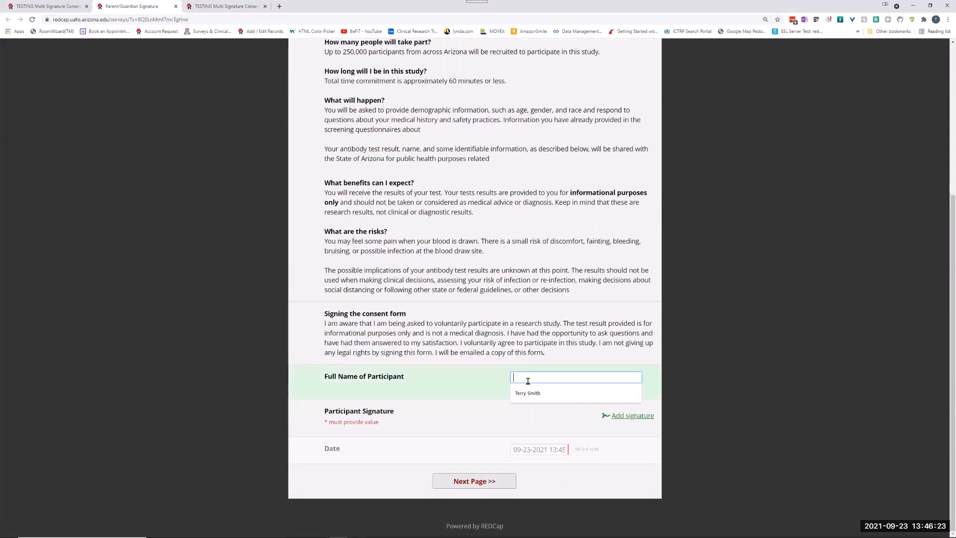
pyautogui.click(527, 393)
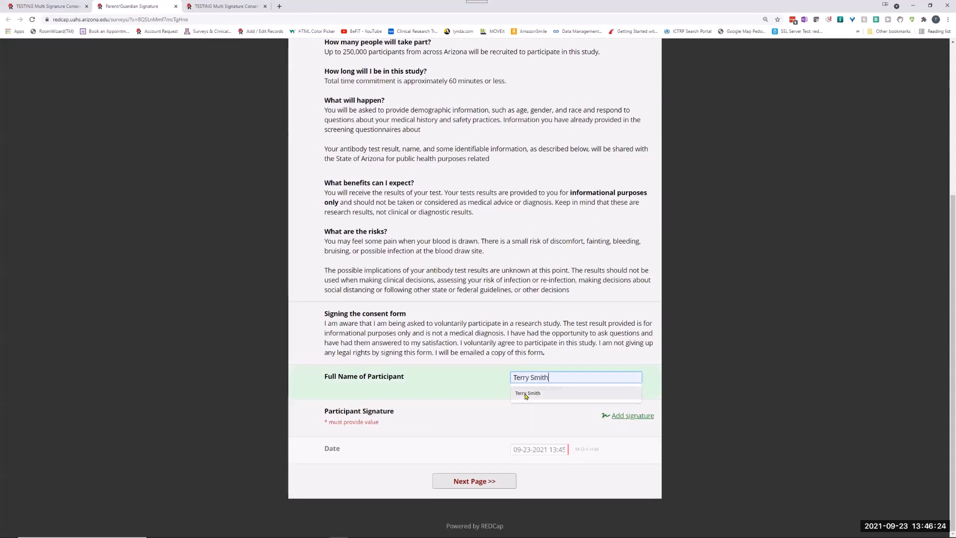
pyautogui.click(630, 417)
pyautogui.moveTo(386, 274)
pyautogui.mouseDown()
pyautogui.moveTo(454, 298)
pyautogui.moveTo(520, 265)
pyautogui.moveTo(556, 286)
pyautogui.mouseUp()
pyautogui.click(396, 334)
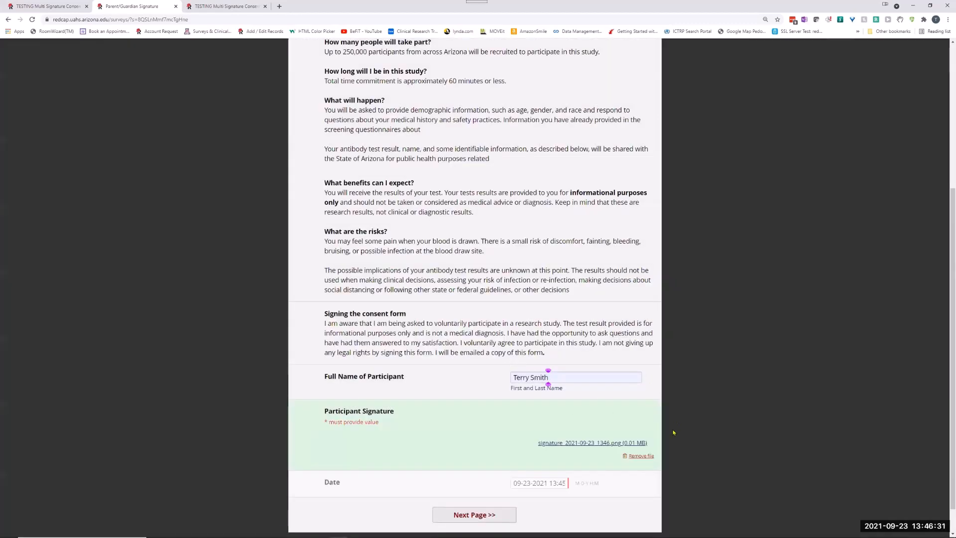
pyautogui.click(468, 518)
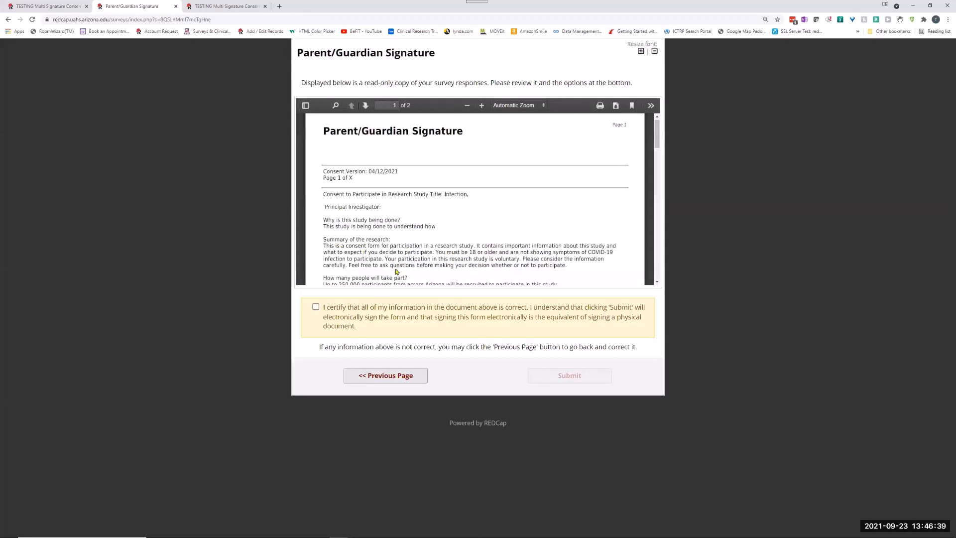
# Review the read-only PDF copy of the consent, certify that the information is correct, and submit the survey.
pyautogui.scroll(-10, 453, 222)
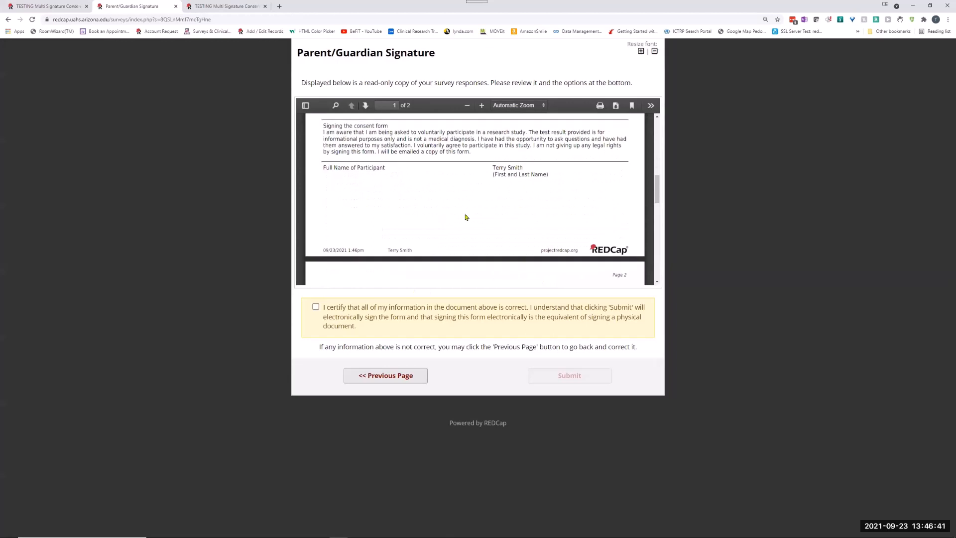
pyautogui.scroll(-3, 501, 223)
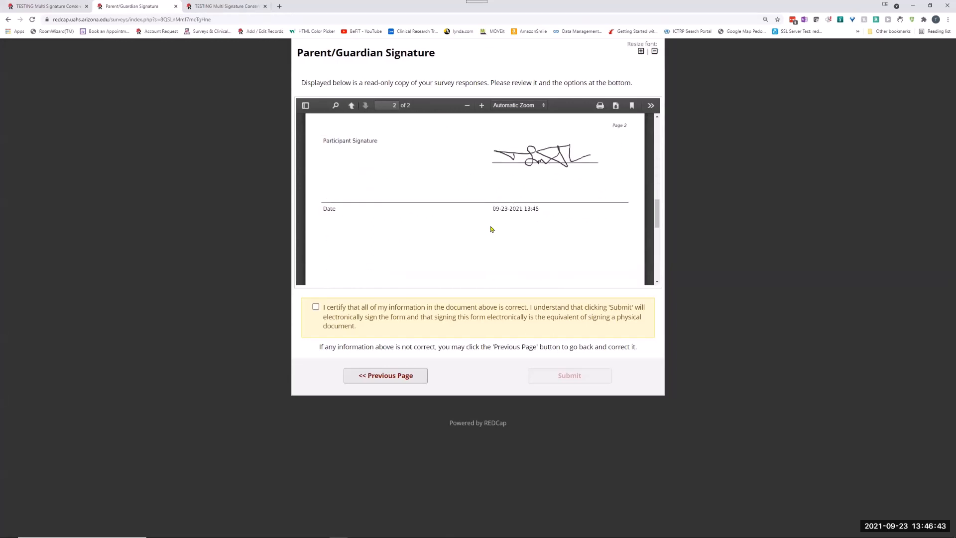
pyautogui.scroll(-5, 491, 229)
pyautogui.scroll(4, 491, 229)
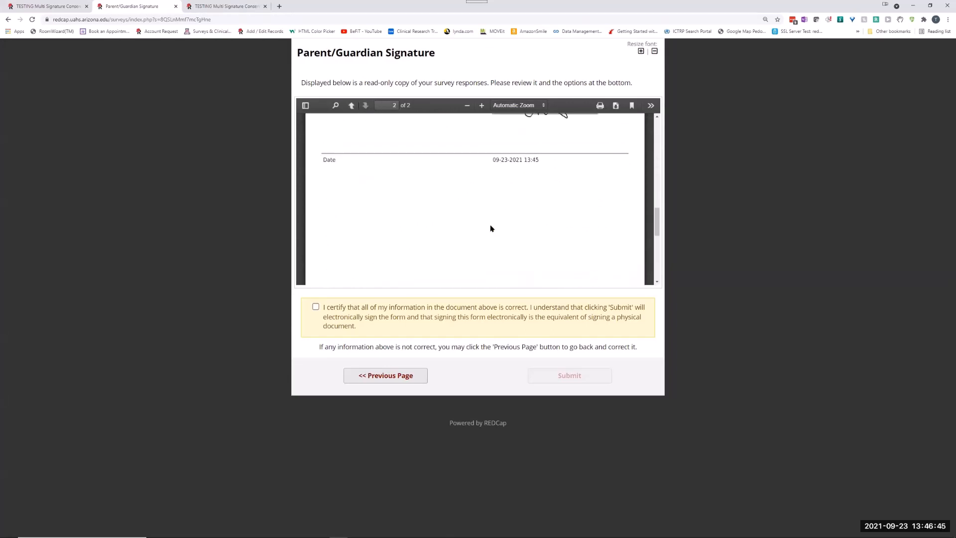
pyautogui.scroll(14, 491, 228)
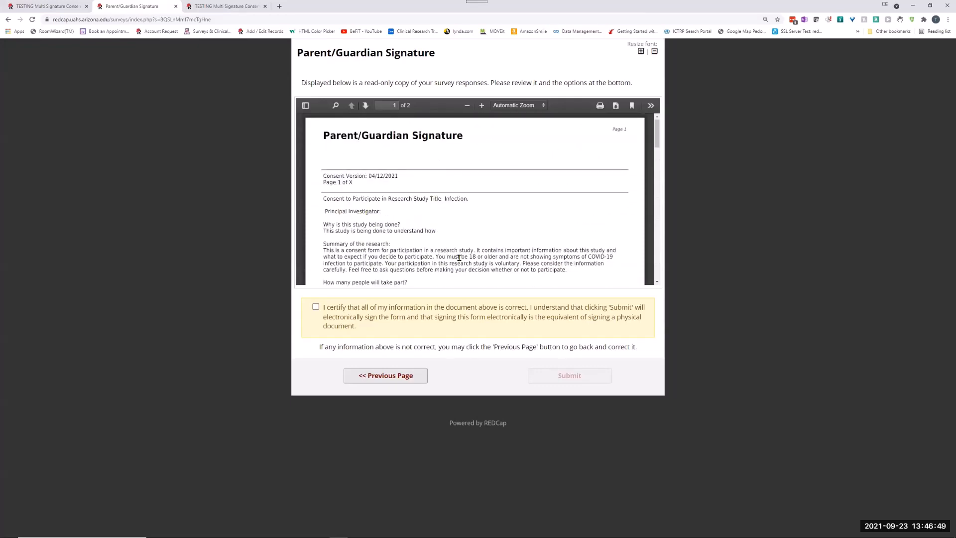
pyautogui.click(316, 308)
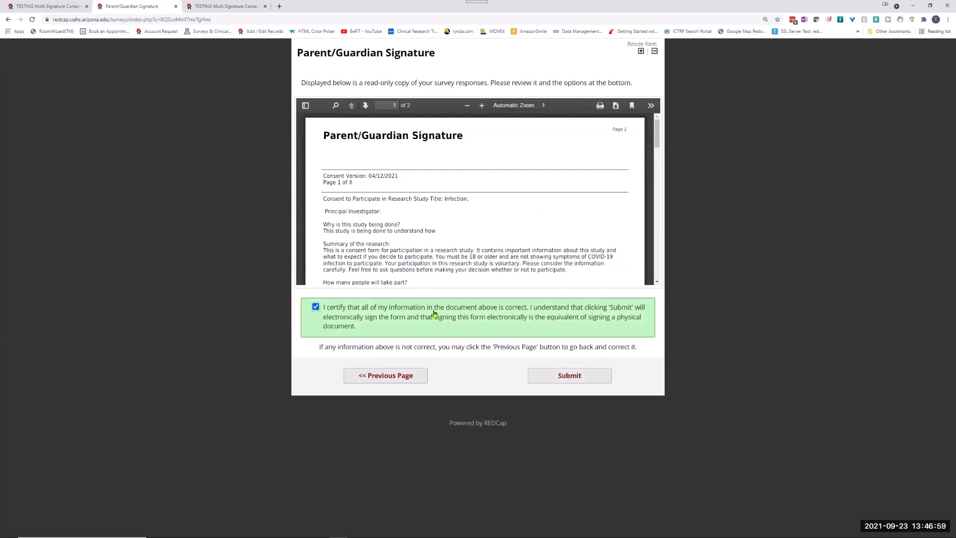
pyautogui.click(573, 378)
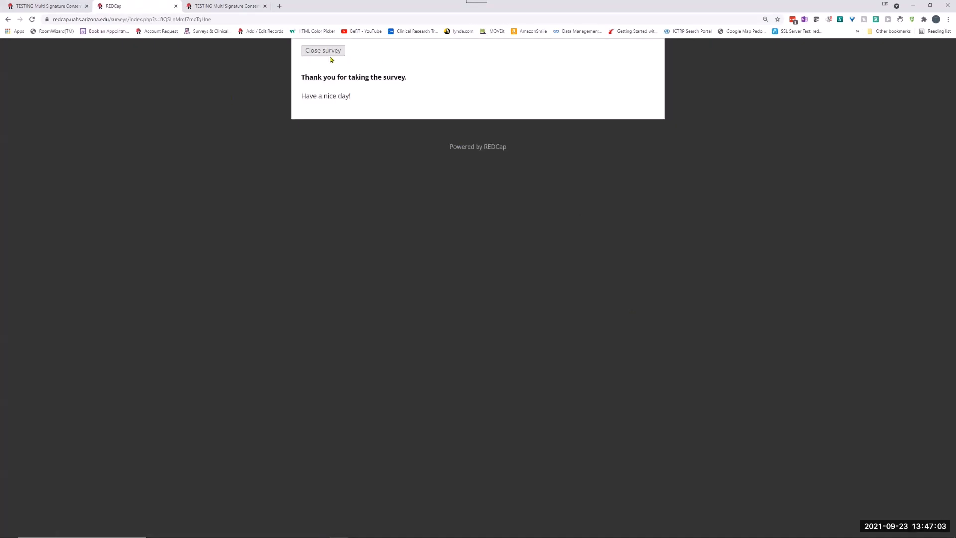
# Close the finished survey, set the Investigator Signature form's status to Complete, and save and exit the form.
pyautogui.click(328, 52)
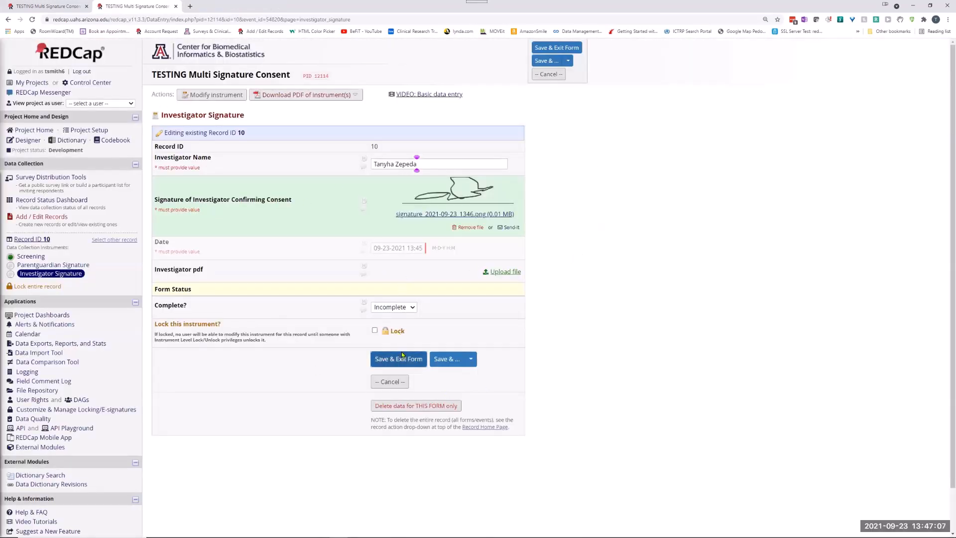
pyautogui.click(408, 308)
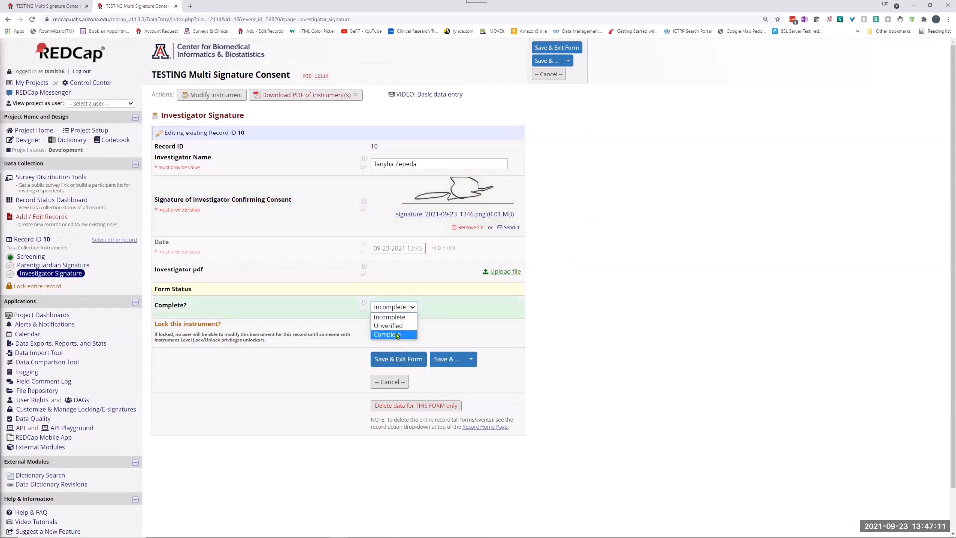
pyautogui.click(398, 331)
pyautogui.click(409, 360)
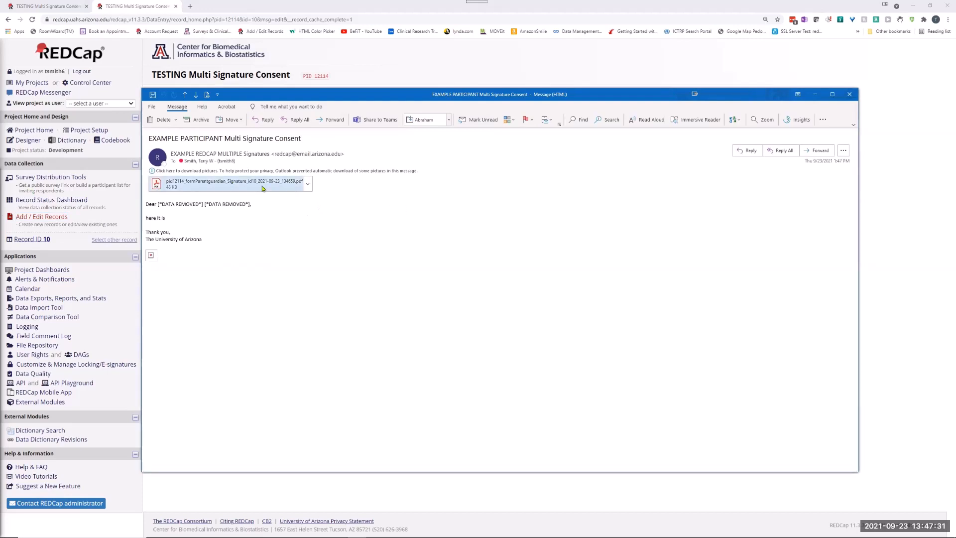
# Examine the signed consent PDF attached to the participant's notification email, including the signature page, and close both the PDF and the email.
pyautogui.click(262, 188)
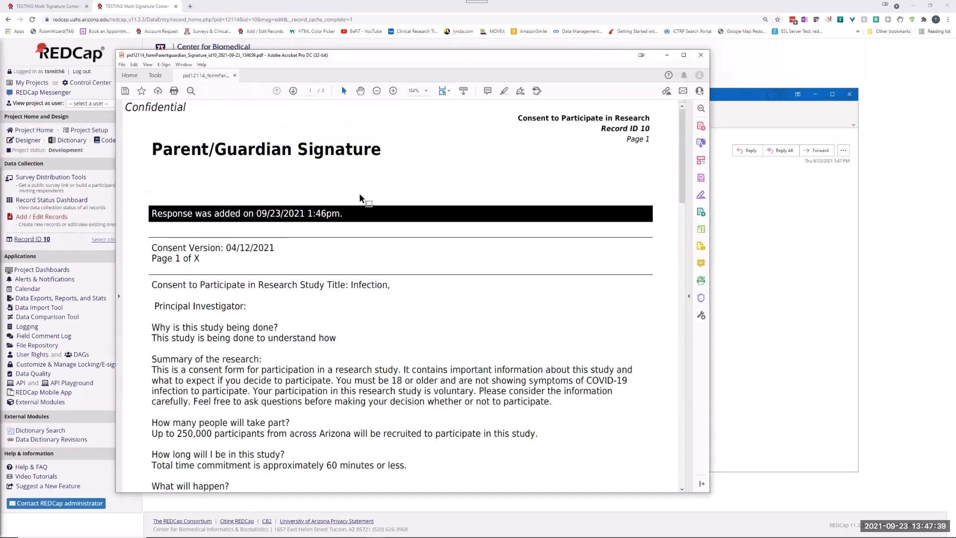
pyautogui.scroll(-10, 385, 212)
pyautogui.scroll(-15, 384, 213)
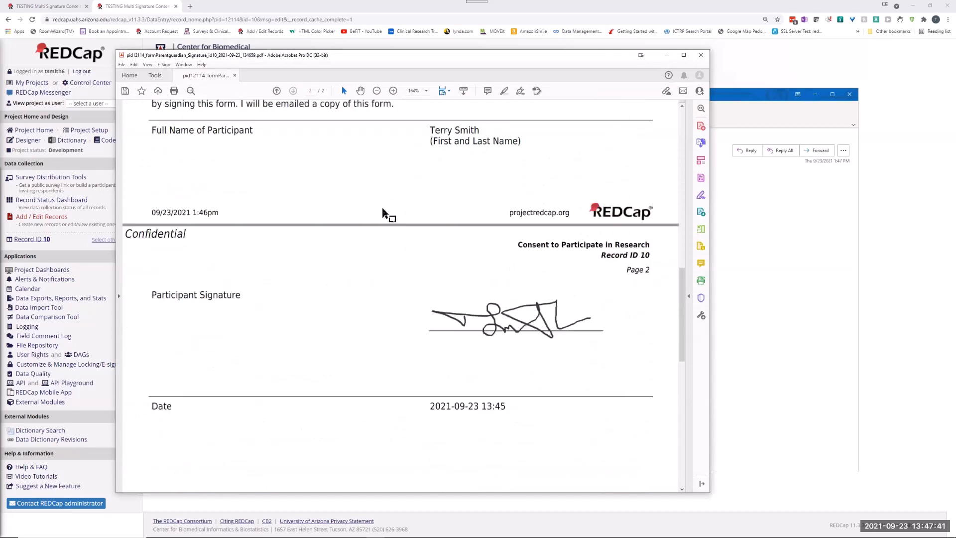
pyautogui.click(702, 55)
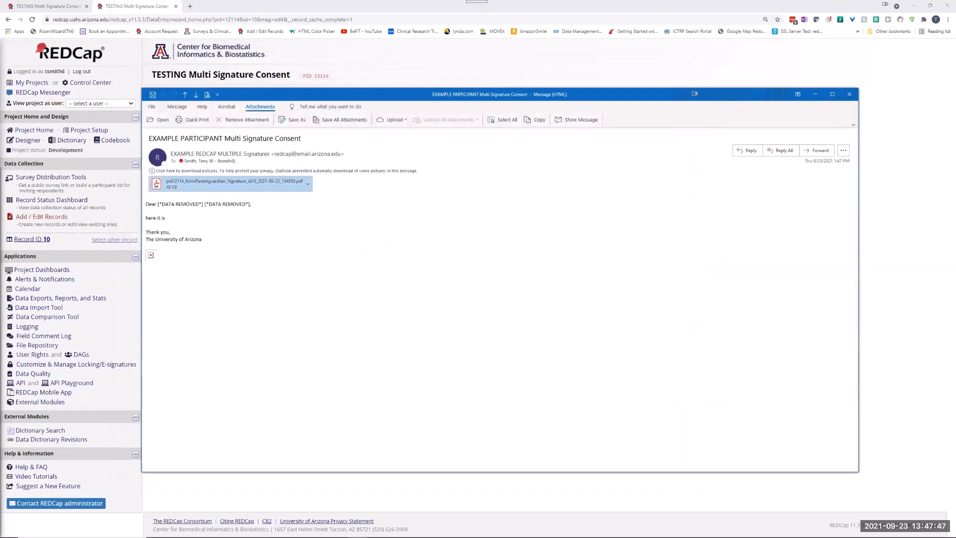
pyautogui.click(849, 97)
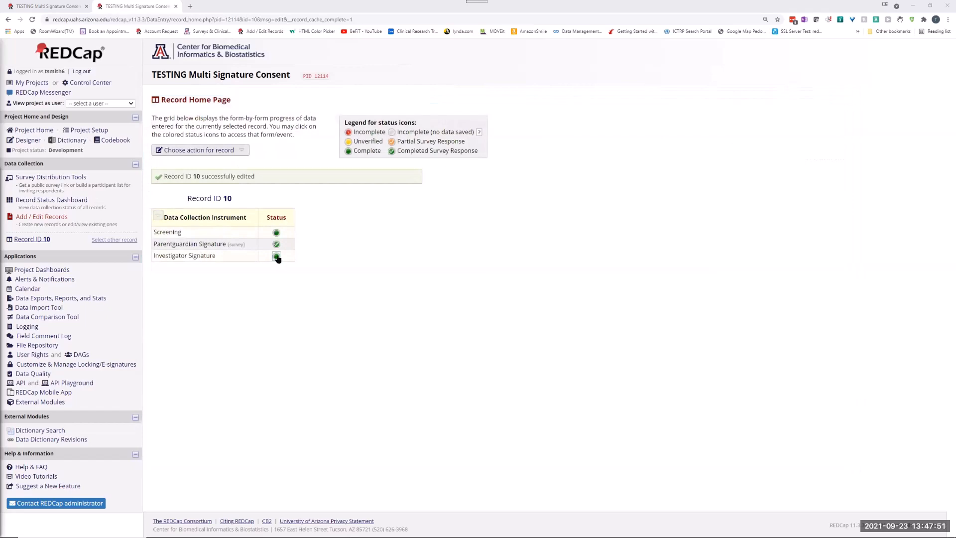
# Open record 10's Investigator Signature form and permanently delete the data for this form only.
pyautogui.click(275, 257)
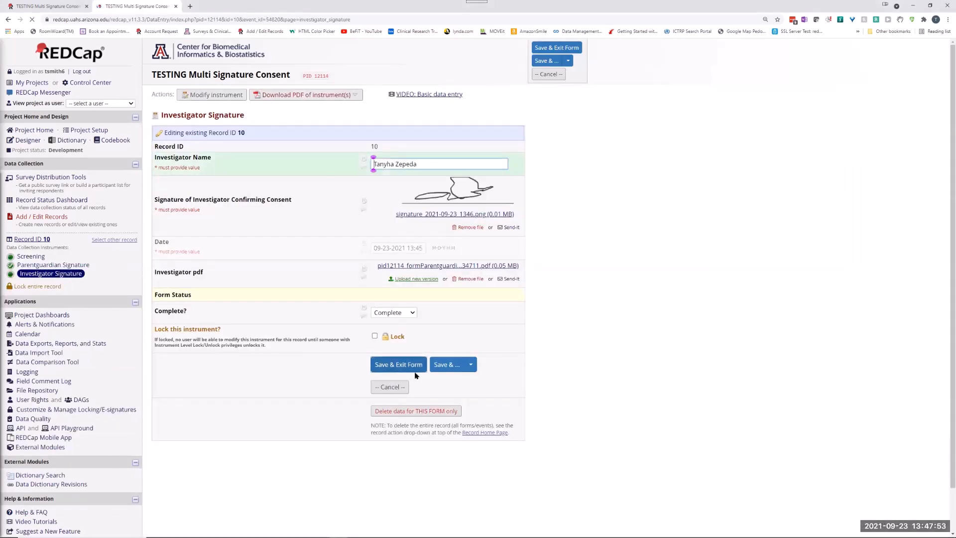
pyautogui.click(416, 410)
pyautogui.click(498, 324)
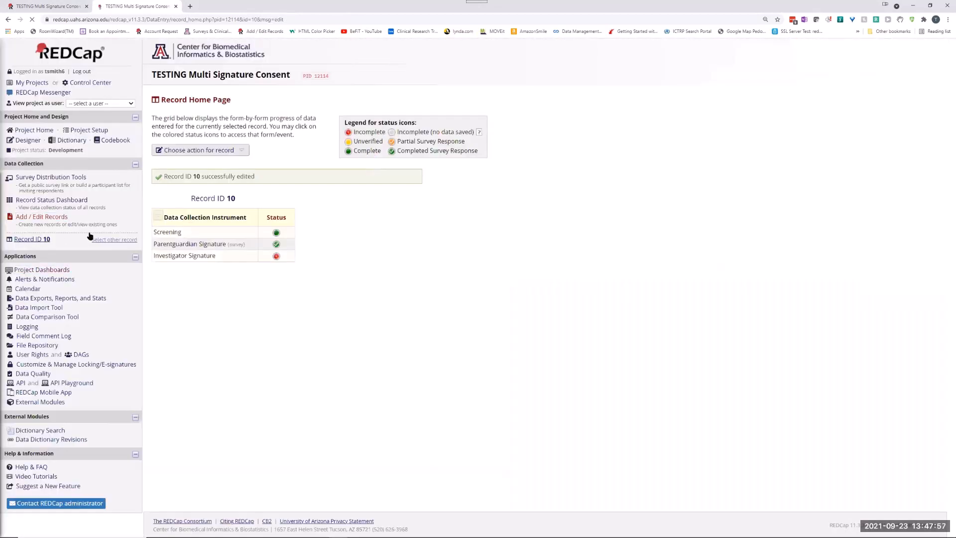
# Open record 10's Parentguardian Signature response for editing and permanently delete the data for this form only.
pyautogui.click(276, 243)
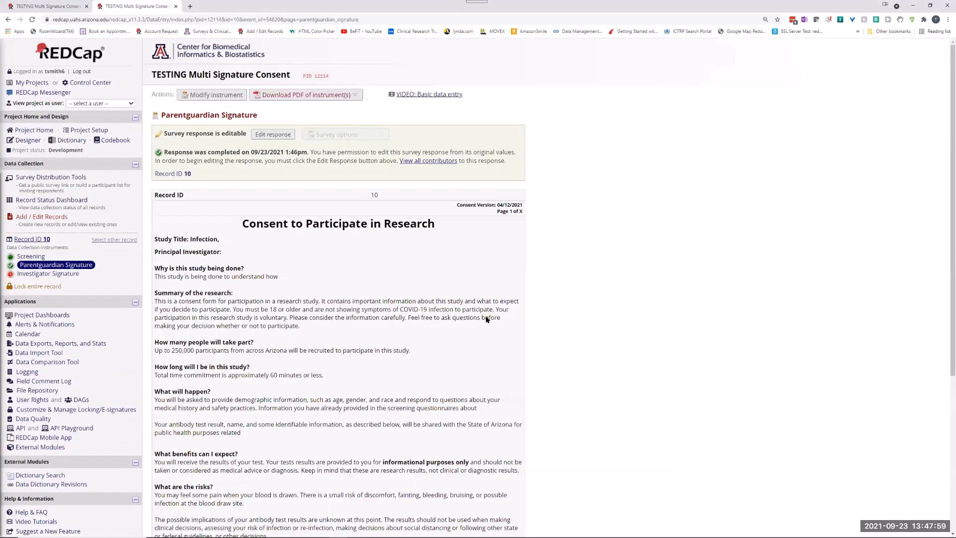
pyautogui.scroll(-5, 487, 321)
pyautogui.scroll(5, 379, 179)
pyautogui.click(273, 134)
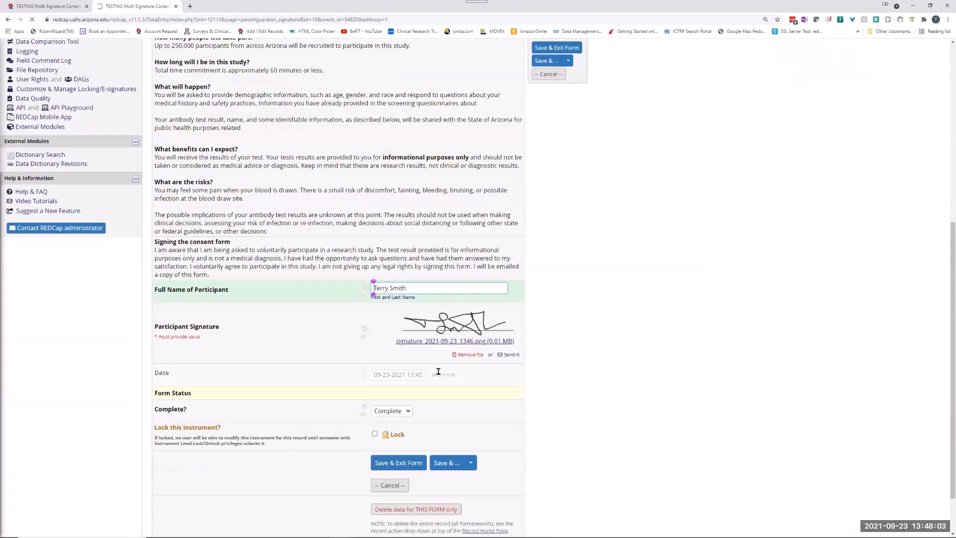
pyautogui.scroll(-1, 438, 371)
pyautogui.click(400, 451)
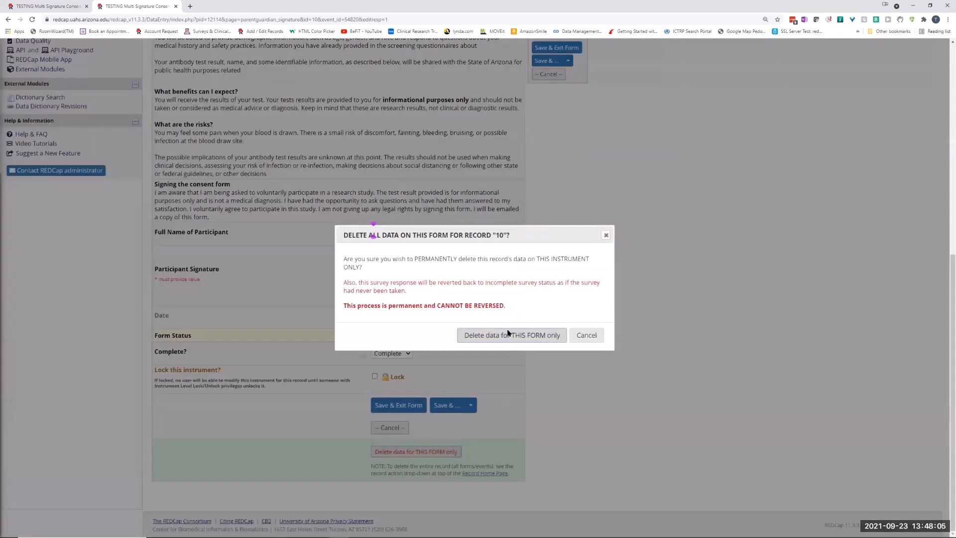
pyautogui.click(508, 334)
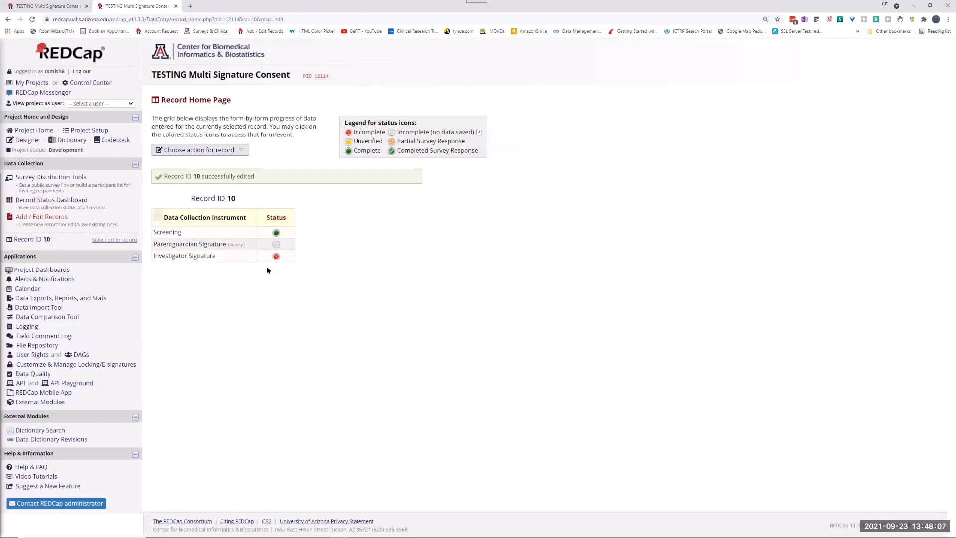
# On record 10's Investigator Signature form, enter the investigator's full name, draw and save a new signature, and try to save the form.
pyautogui.click(277, 256)
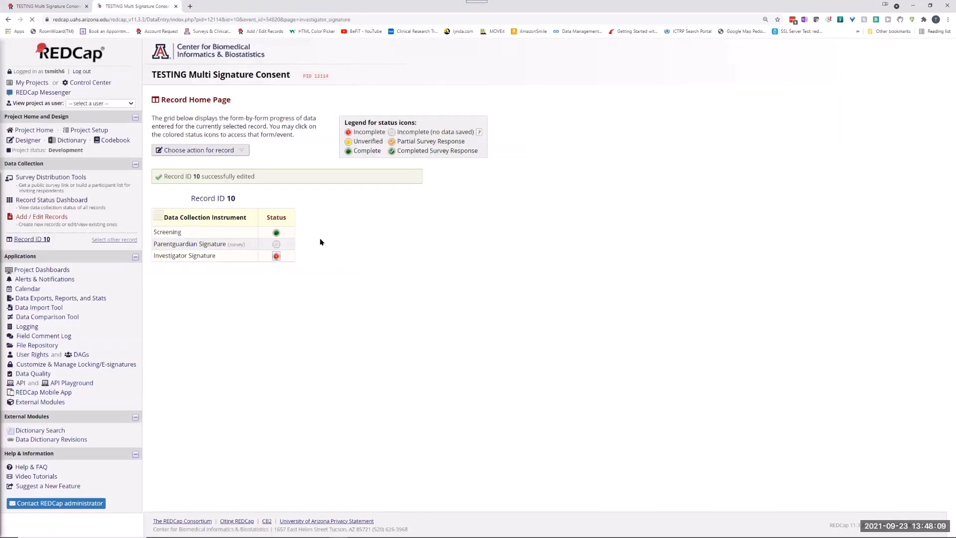
pyautogui.click(386, 165)
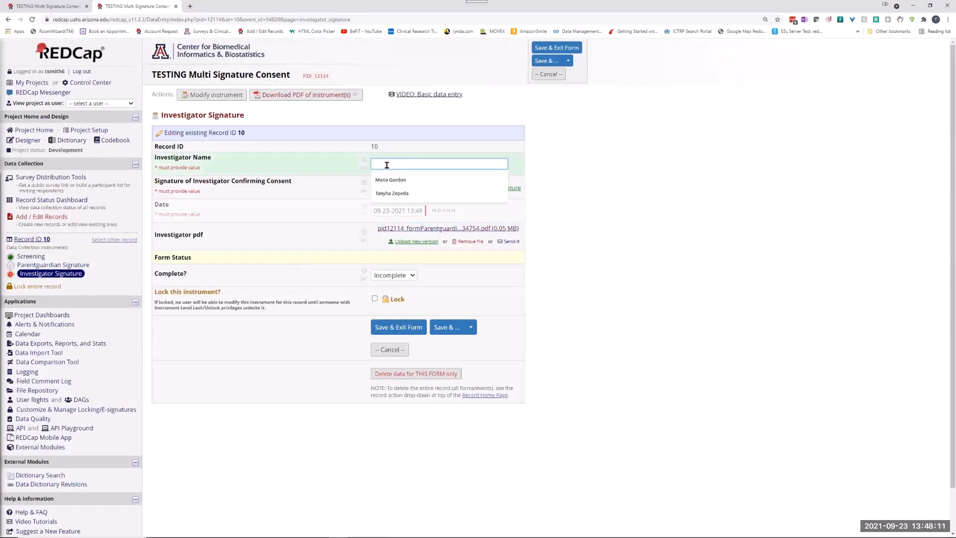
pyautogui.click(404, 195)
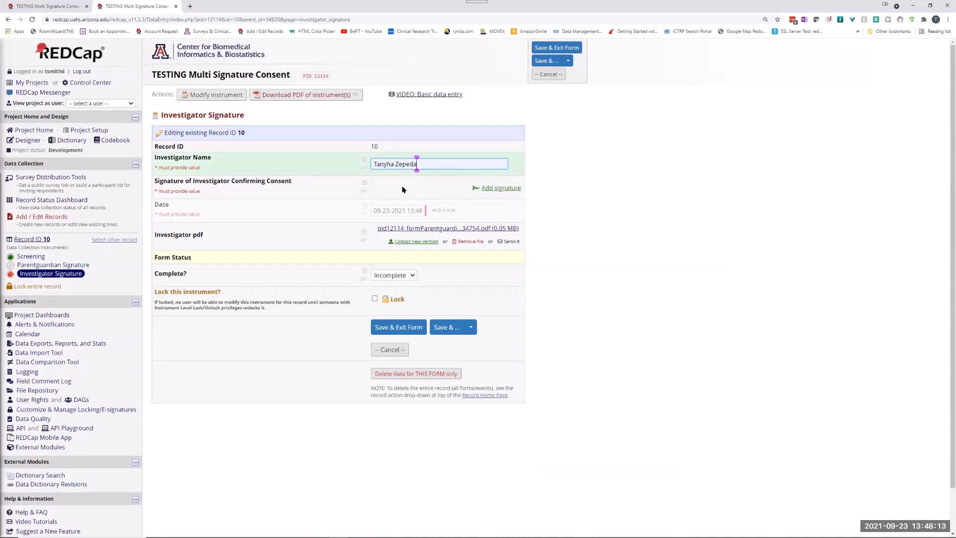
pyautogui.click(501, 188)
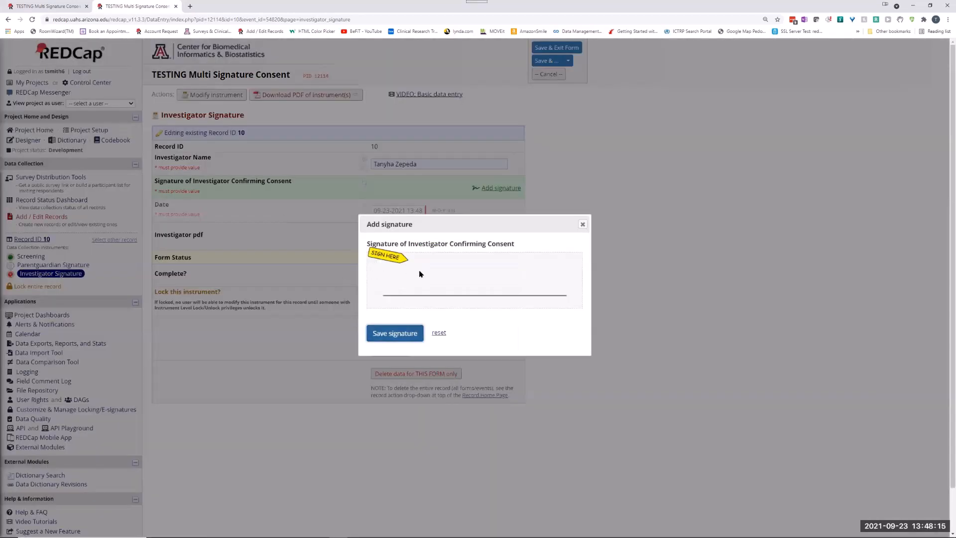
pyautogui.moveTo(419, 274)
pyautogui.mouseDown()
pyautogui.moveTo(424, 282)
pyautogui.moveTo(451, 266)
pyautogui.moveTo(505, 285)
pyautogui.moveTo(476, 275)
pyautogui.moveTo(488, 265)
pyautogui.moveTo(547, 279)
pyautogui.moveTo(421, 274)
pyautogui.mouseUp()
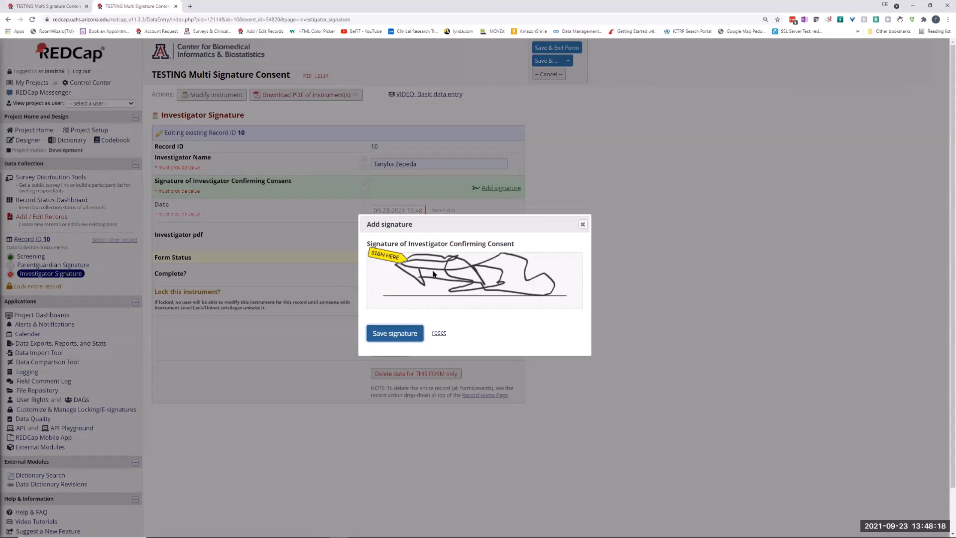
pyautogui.click(393, 333)
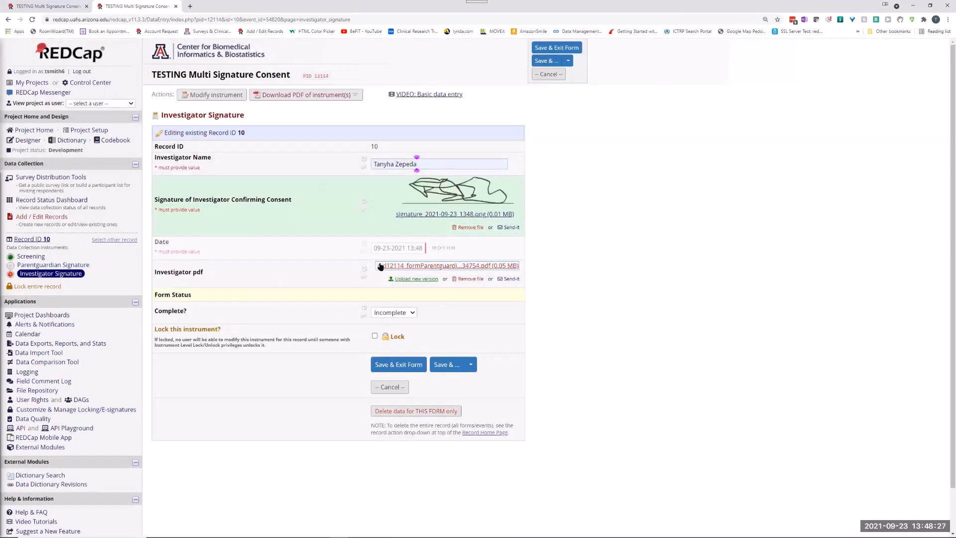
pyautogui.click(405, 368)
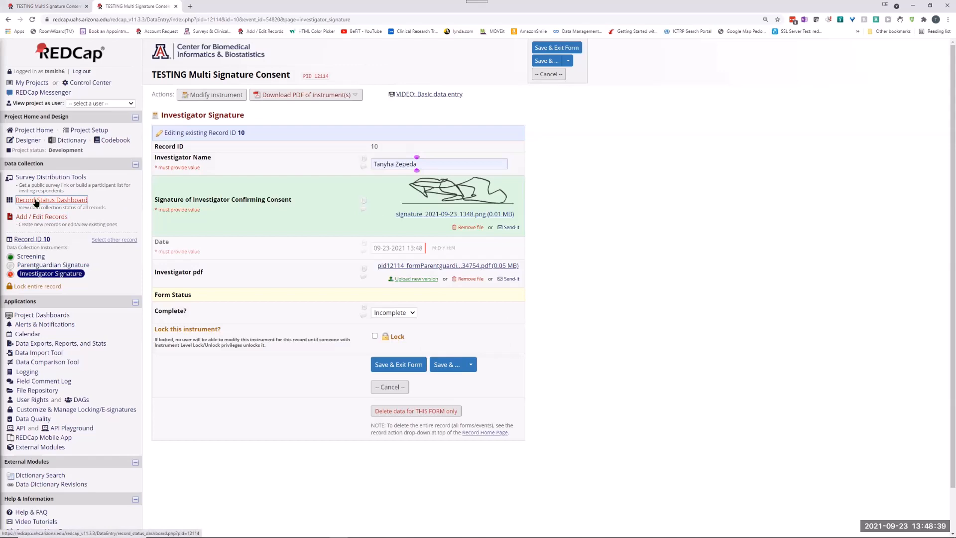
# Add new record 11 and save its Screening form with the participant's first name, last name and email, and the status Complete.
pyautogui.click(36, 219)
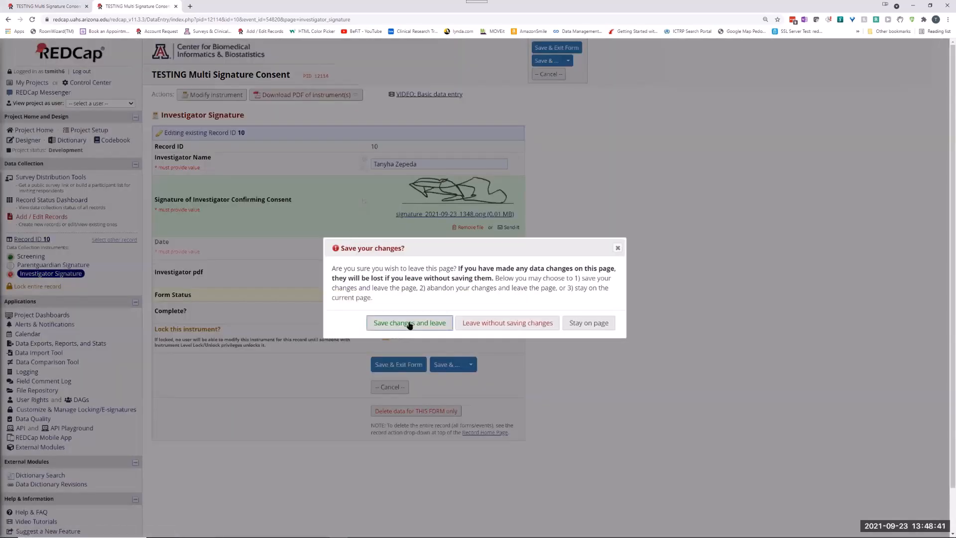
pyautogui.click(479, 329)
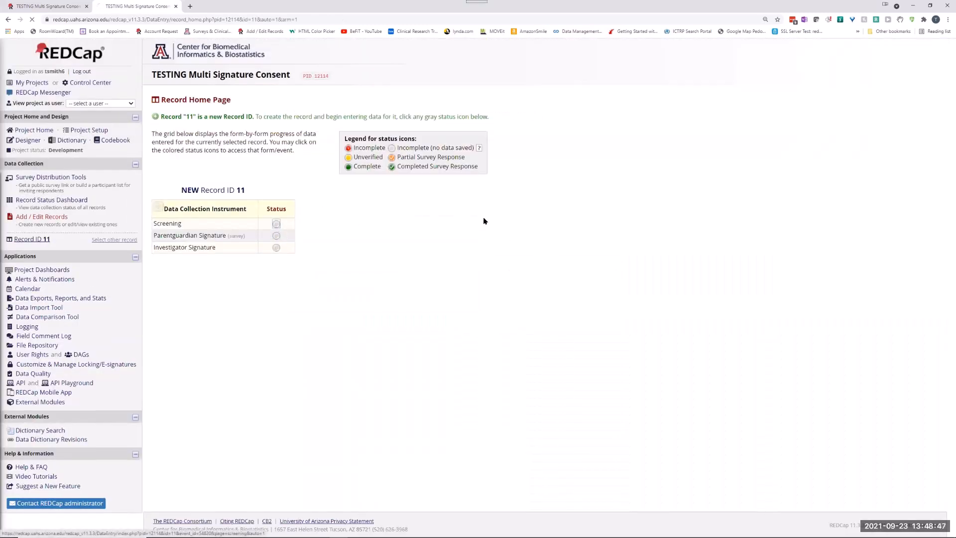
pyautogui.click(409, 161)
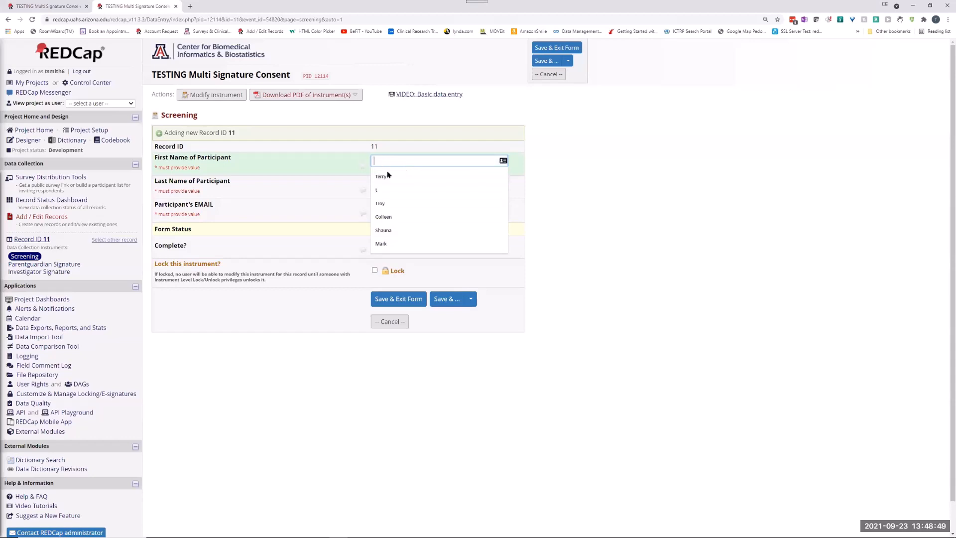
pyautogui.click(387, 176)
pyautogui.click(386, 185)
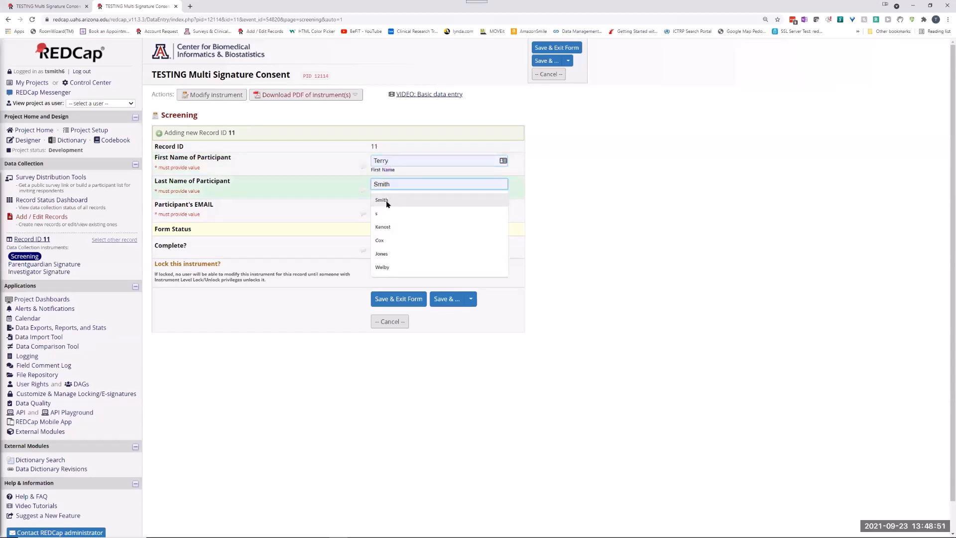
pyautogui.click(387, 200)
pyautogui.click(381, 211)
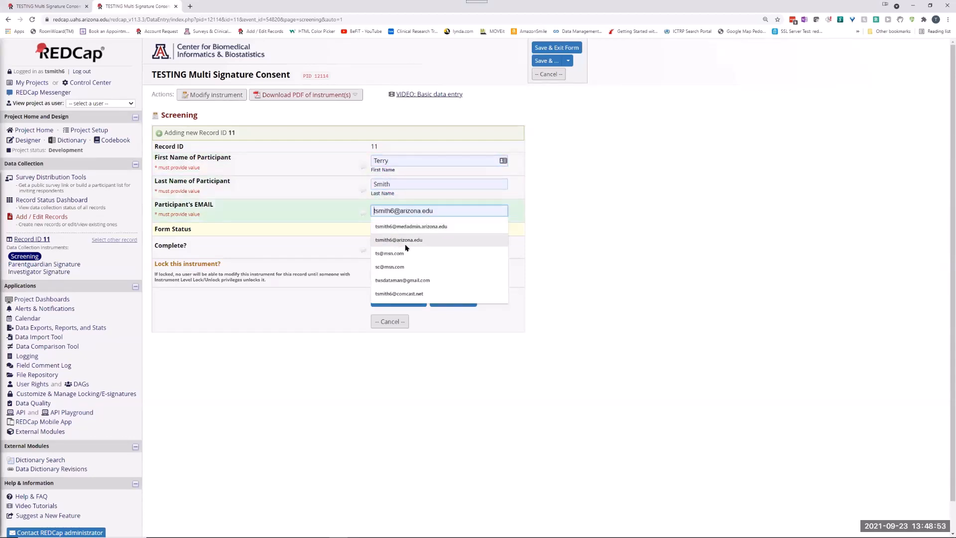
pyautogui.click(405, 243)
pyautogui.click(393, 249)
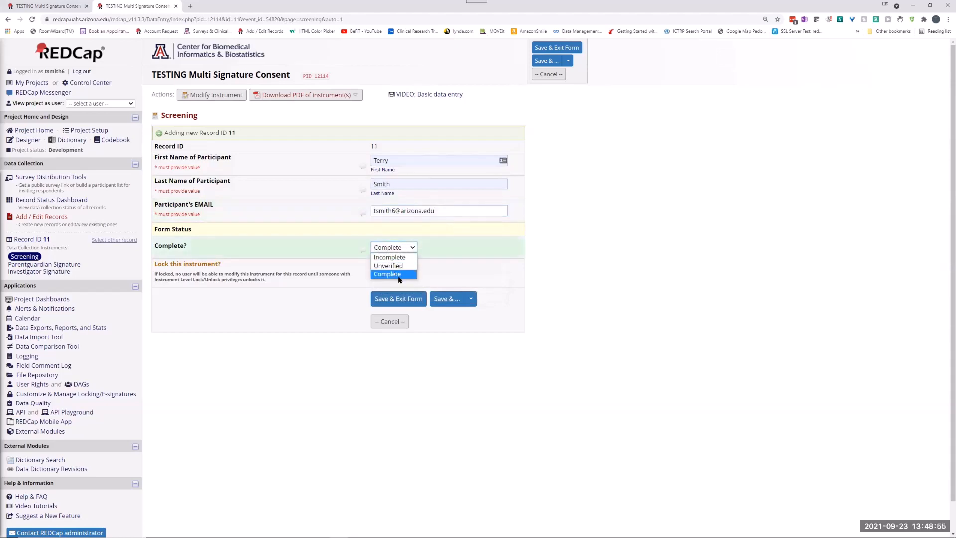
pyautogui.click(399, 276)
pyautogui.click(403, 298)
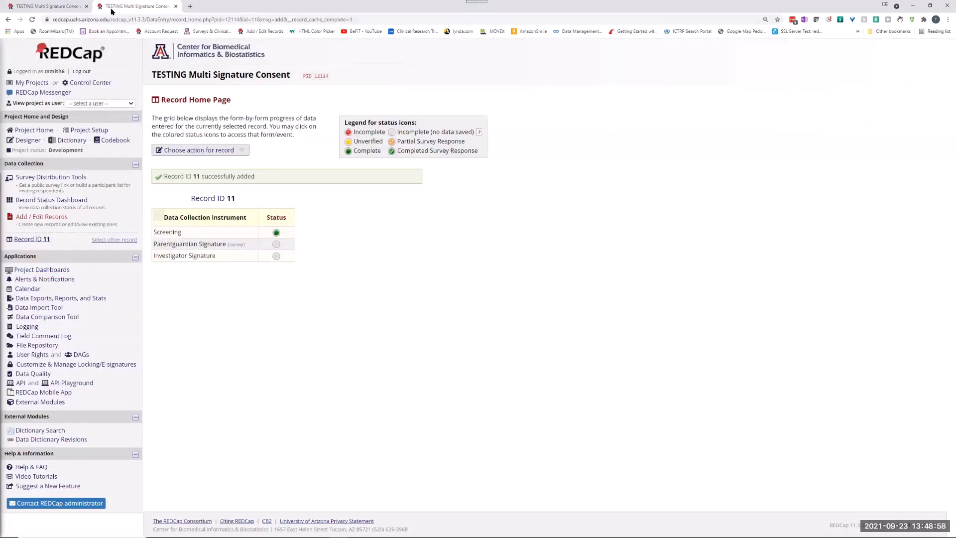
# In the other browser tab, leave record 10 and open record 11's Parentguardian Signature form from the Record Status Dashboard.
pyautogui.moveTo(111, 9); pyautogui.dragTo(31, 8)
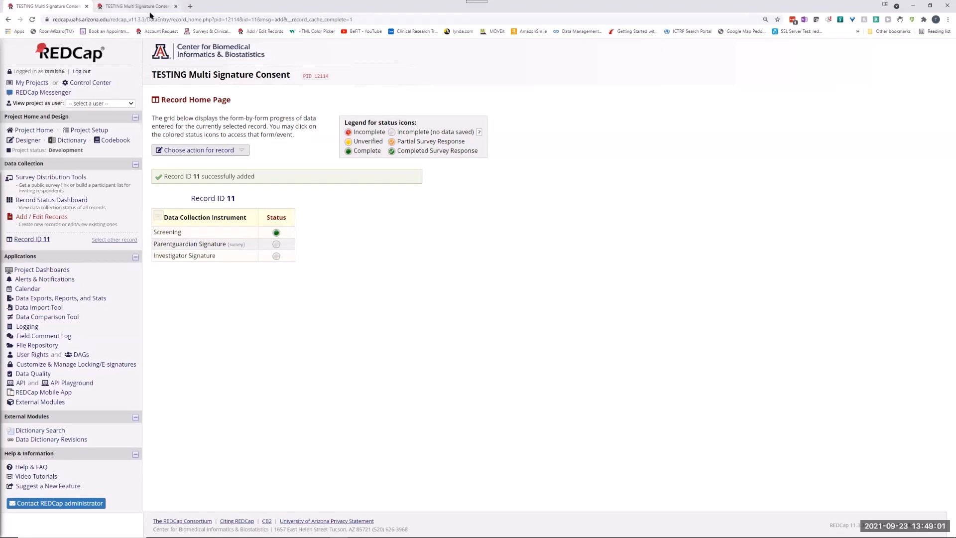
pyautogui.click(150, 10)
pyautogui.click(526, 317)
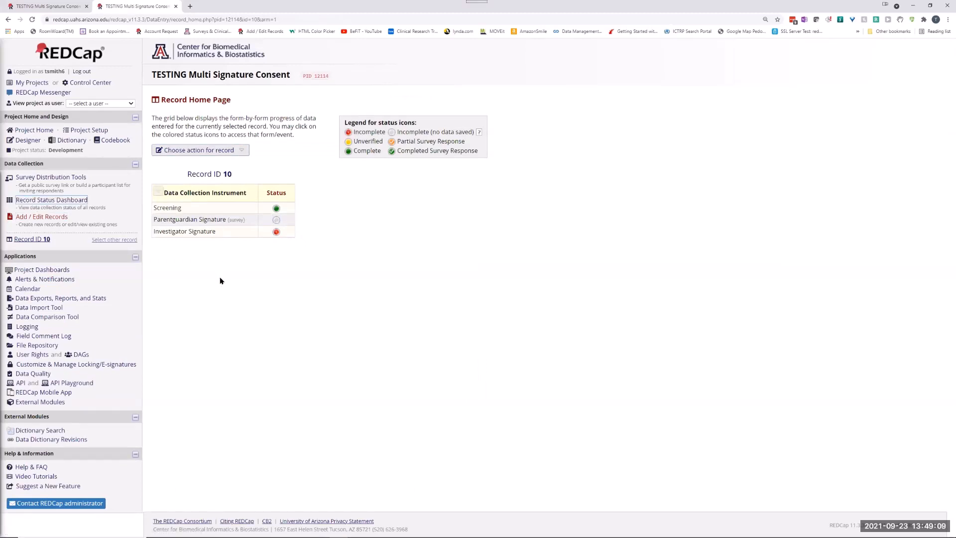
pyautogui.click(69, 200)
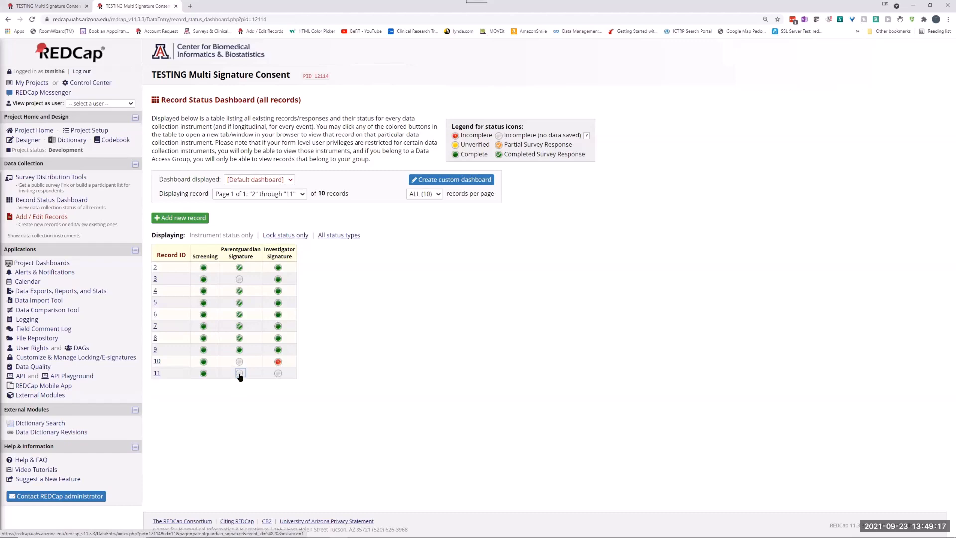
pyautogui.click(239, 373)
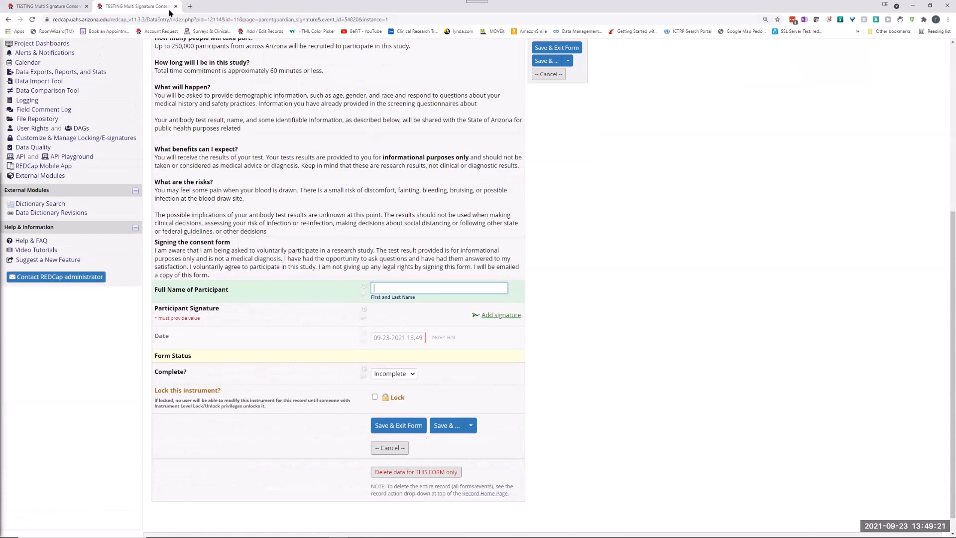
# In the other browser tab, open record 11's Investigator Signature form and enter the investigator's full name.
pyautogui.click(47, 6)
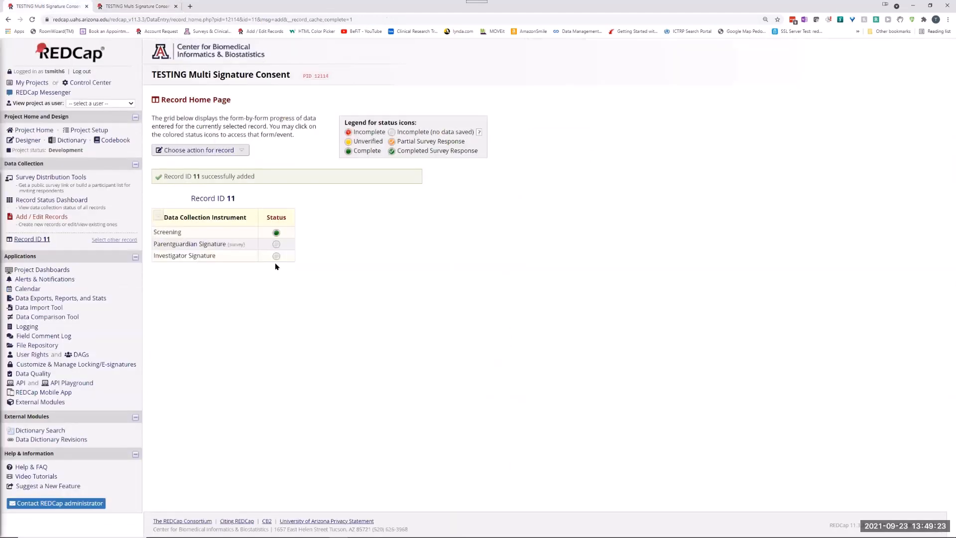
pyautogui.click(277, 256)
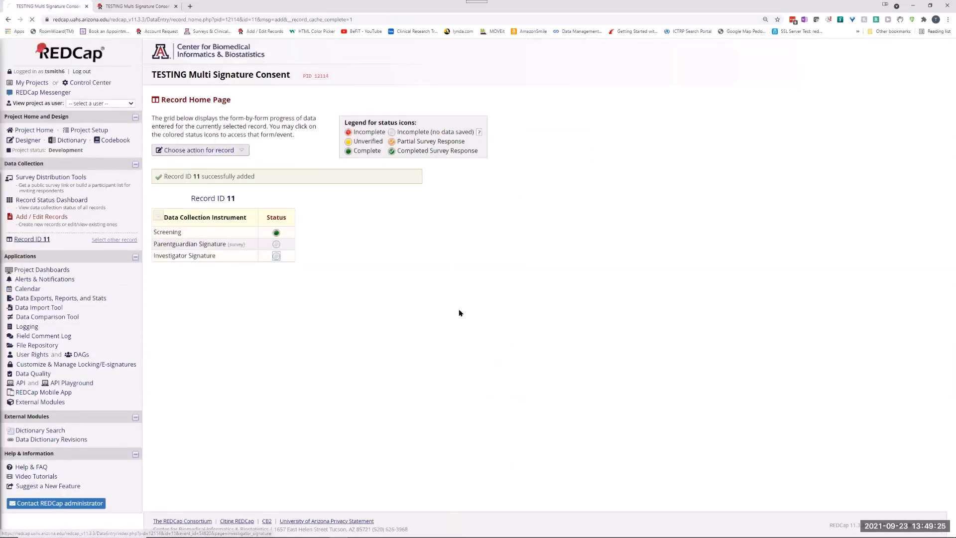
pyautogui.click(382, 165)
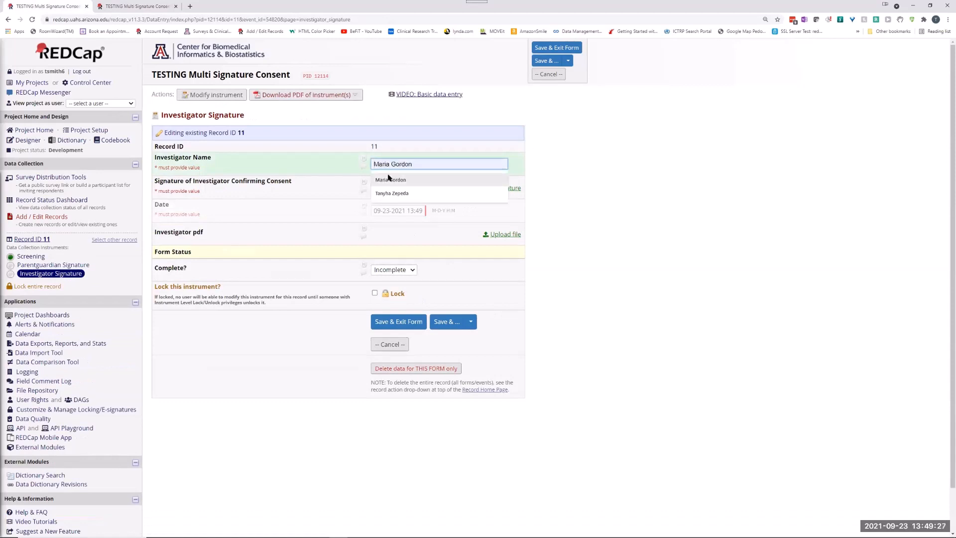
pyautogui.click(386, 178)
pyautogui.moveTo(428, 166); pyautogui.dragTo(371, 165)
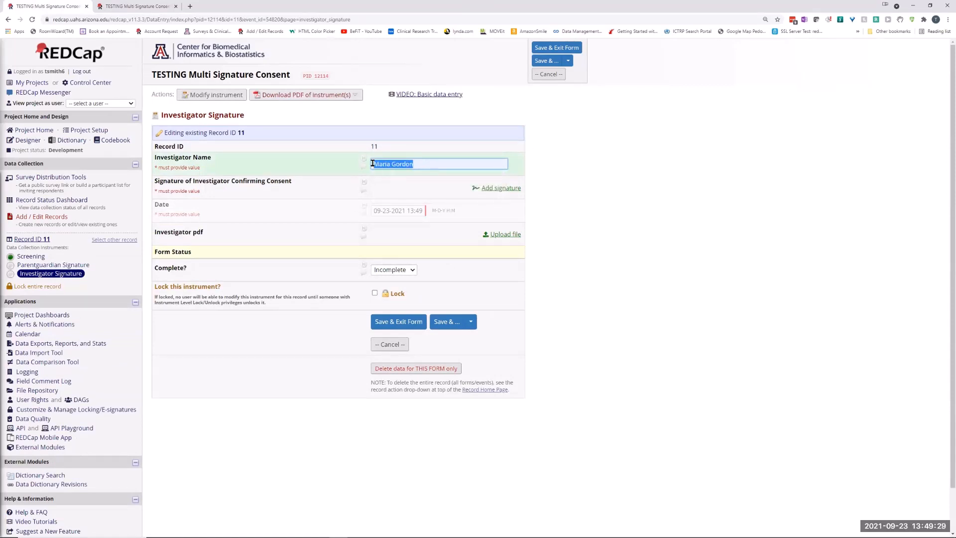
pyautogui.write('t')
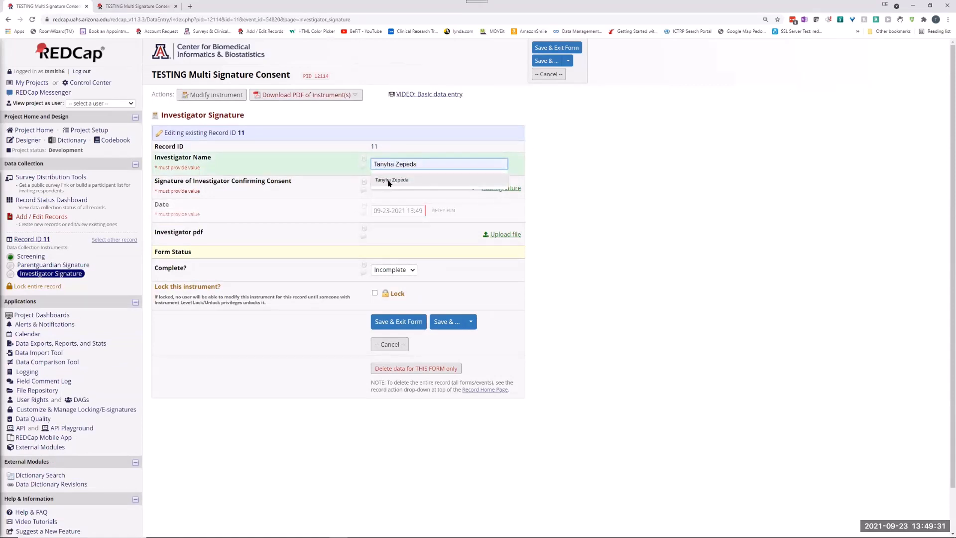
pyautogui.click(388, 179)
# Draw and save the signature of the investigator confirming consent.
pyautogui.click(500, 188)
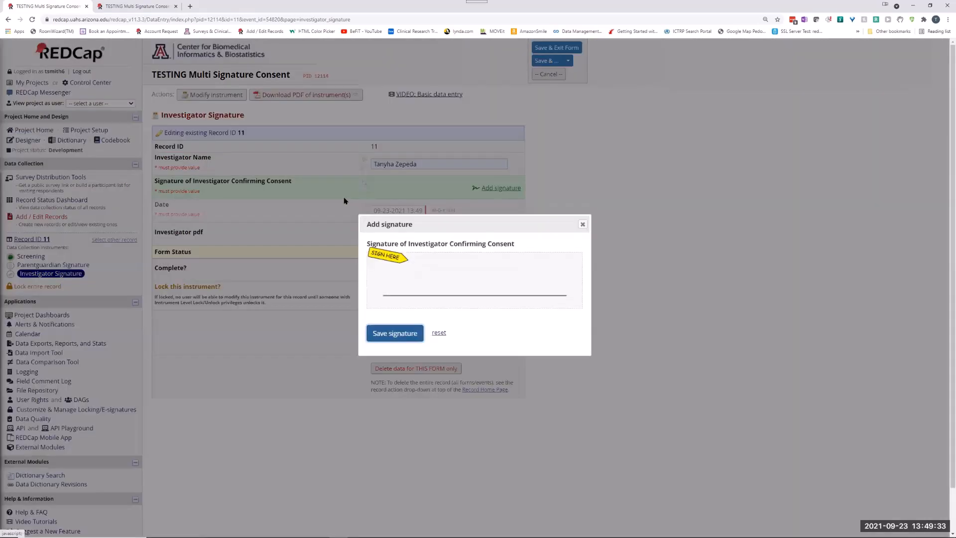
pyautogui.moveTo(399, 294)
pyautogui.mouseDown()
pyautogui.moveTo(411, 259)
pyautogui.moveTo(473, 290)
pyautogui.mouseUp()
pyautogui.click(396, 333)
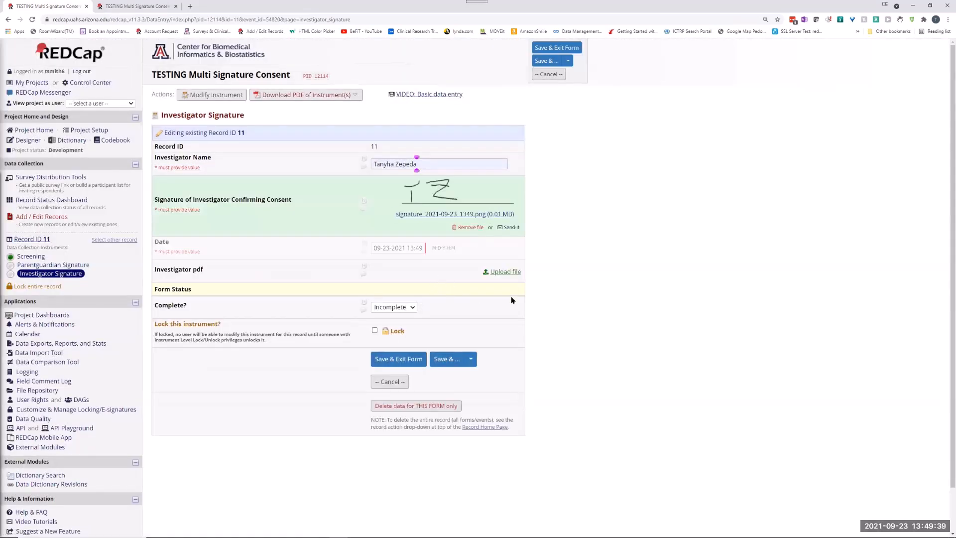
# Save and exit the Investigator Signature form with the status Complete, and open record 11's Parentguardian Signature form.
pyautogui.click(394, 308)
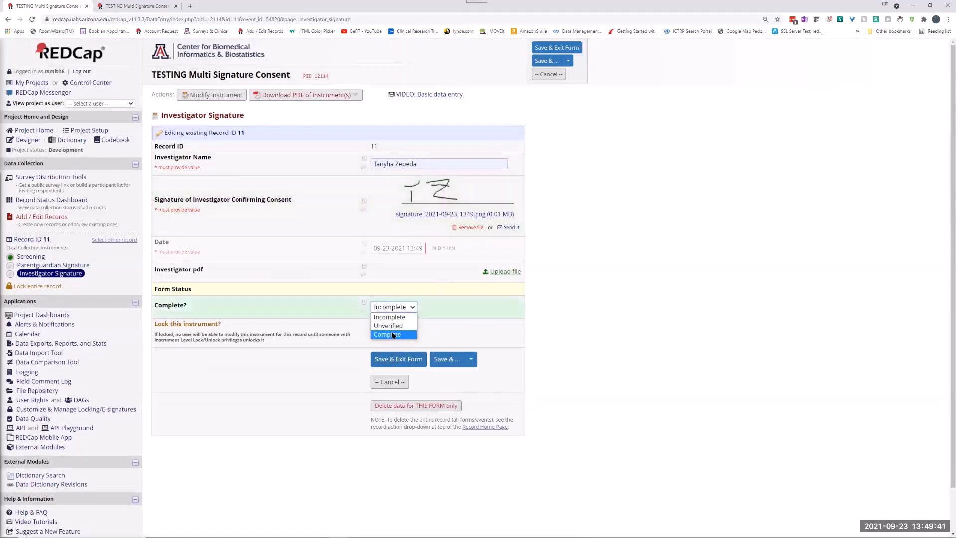
pyautogui.click(393, 335)
pyautogui.click(399, 359)
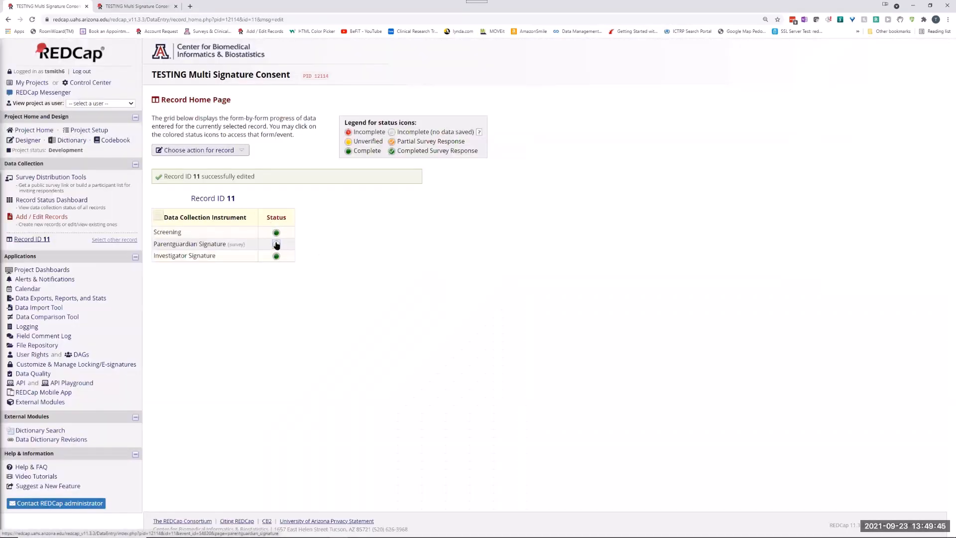
pyautogui.click(276, 244)
pyautogui.click(387, 290)
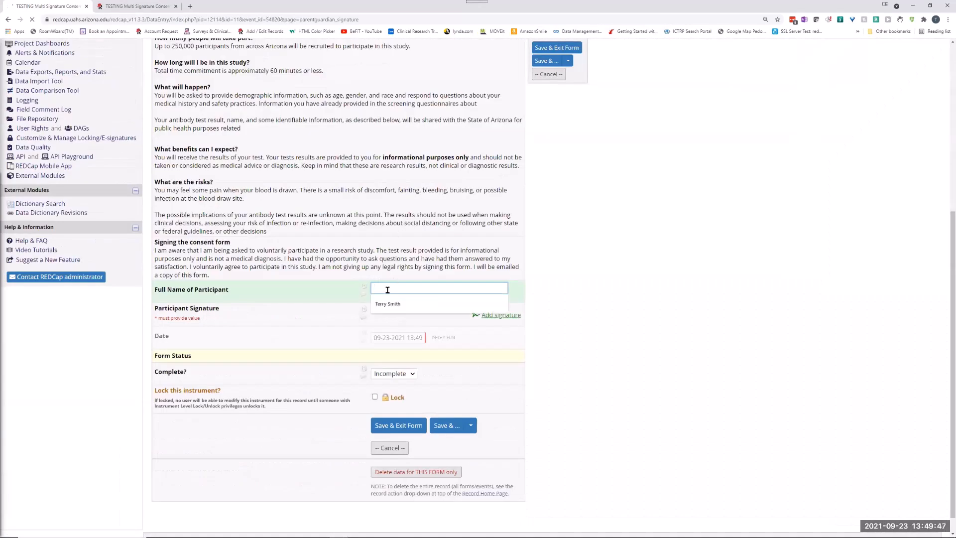
pyautogui.click(445, 305)
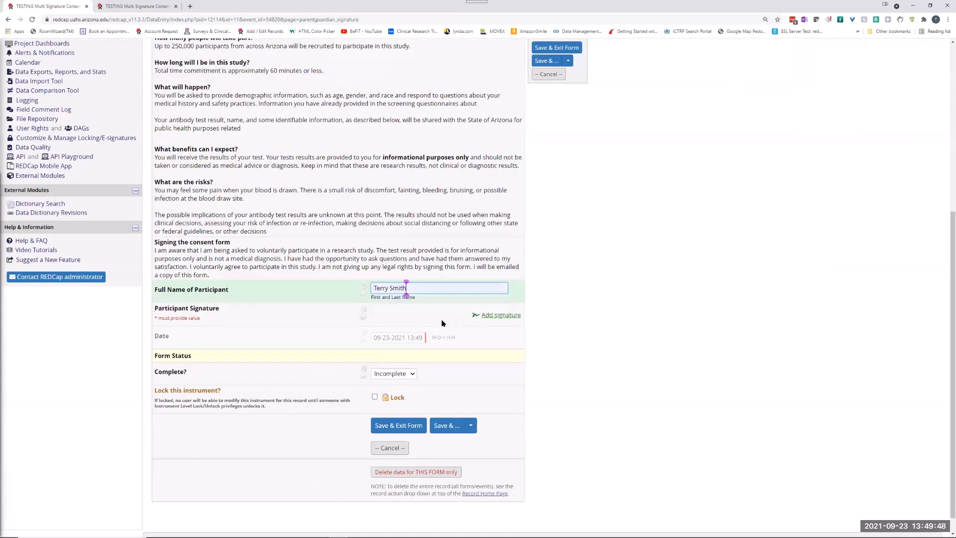
pyautogui.click(495, 315)
pyautogui.moveTo(398, 274)
pyautogui.mouseDown()
pyautogui.moveTo(397, 294)
pyautogui.moveTo(436, 259)
pyautogui.moveTo(445, 288)
pyautogui.moveTo(515, 286)
pyautogui.mouseUp()
pyautogui.click(395, 333)
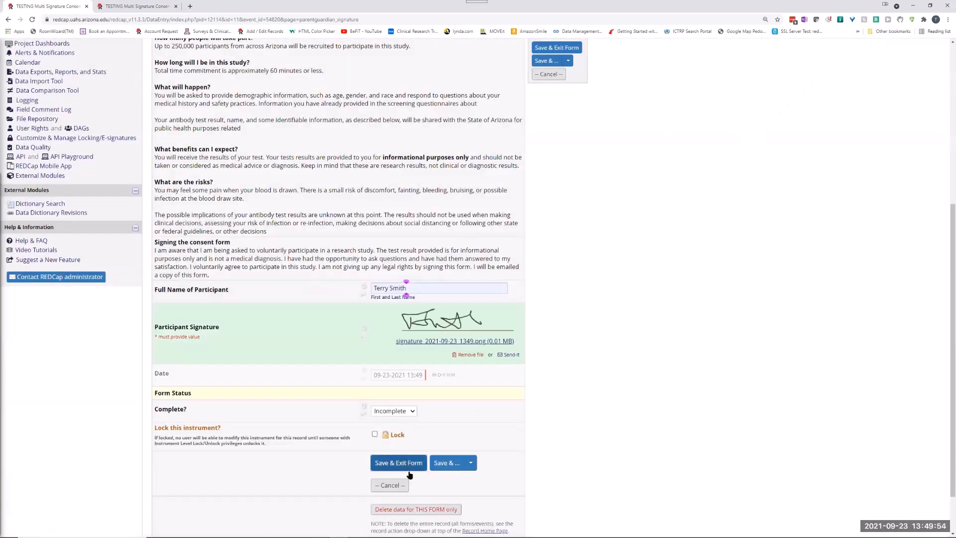
pyautogui.click(393, 410)
# Open record 11's Parentguardian Signature form as a survey.
pyautogui.scroll(3, 483, 235)
pyautogui.scroll(3, 483, 235)
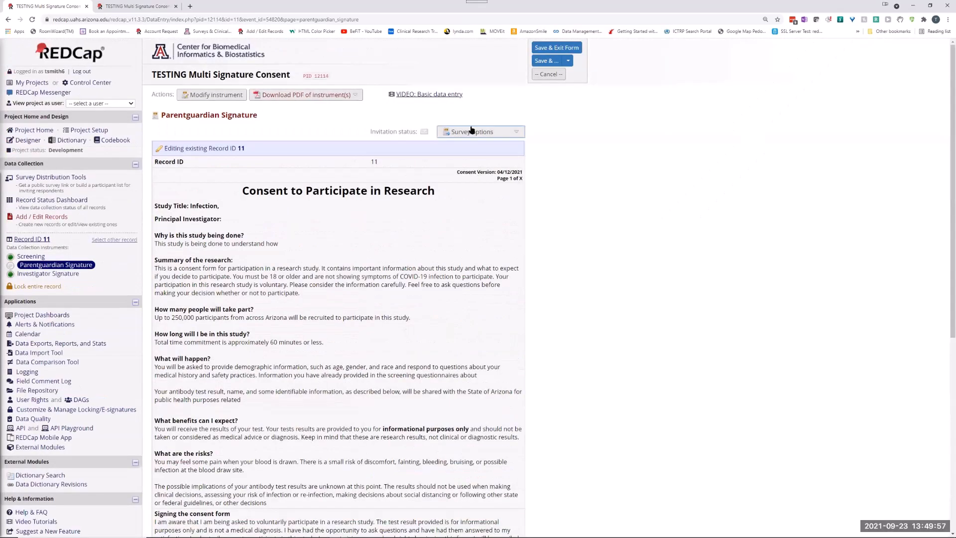
pyautogui.click(480, 131)
pyautogui.click(502, 146)
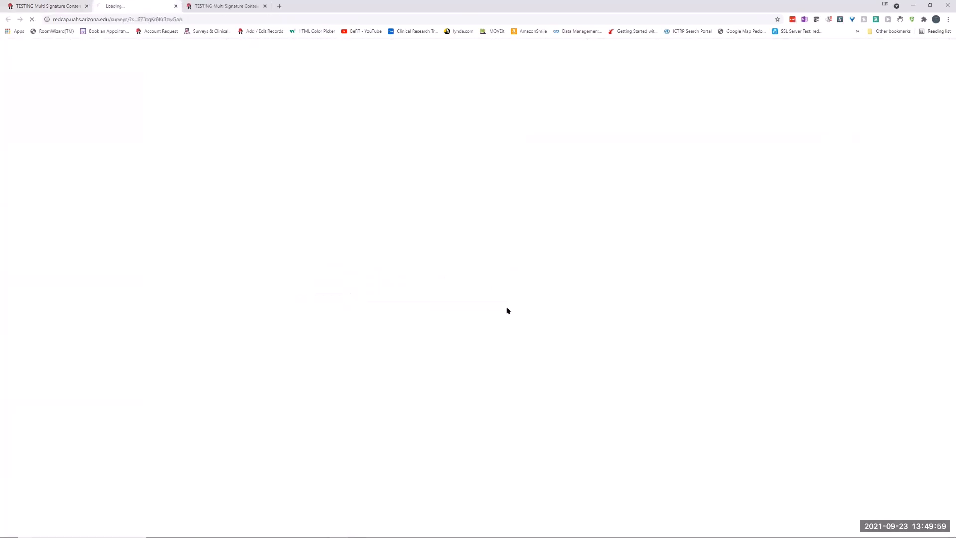
# In the Parent/Guardian Signature survey, enter the participant's full name and draw and save the participant signature.
pyautogui.scroll(-5, 463, 299)
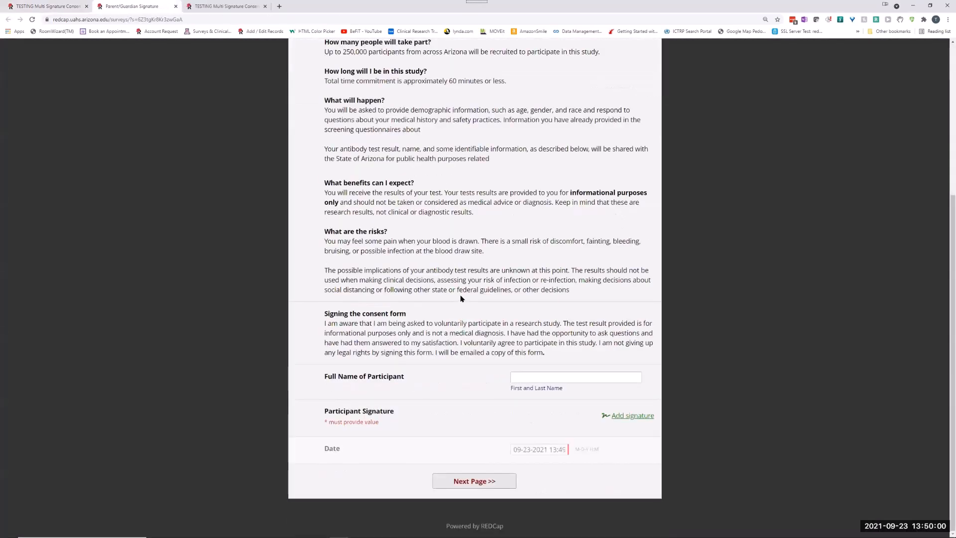
pyautogui.click(526, 378)
pyautogui.click(524, 401)
pyautogui.press('Tab')
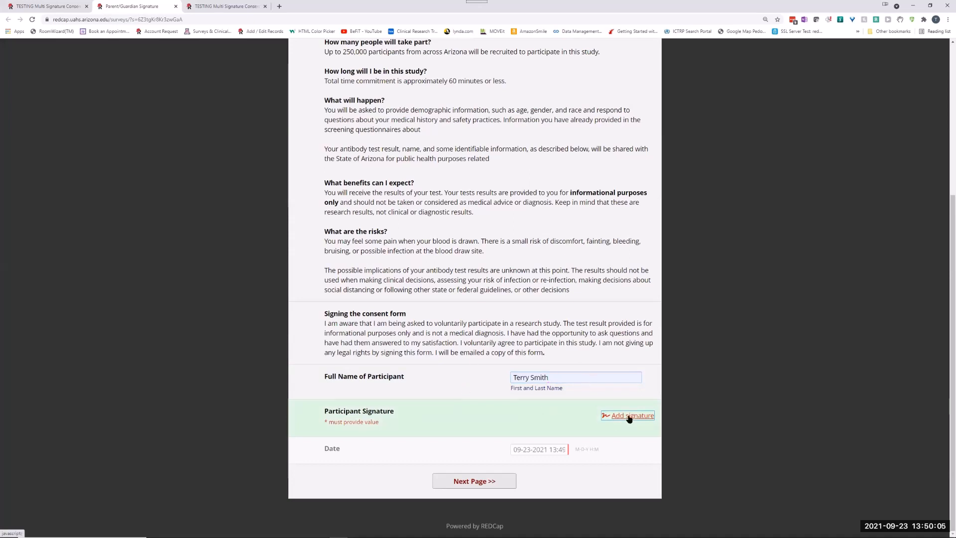
pyautogui.click(619, 415)
pyautogui.moveTo(417, 292)
pyautogui.mouseDown()
pyautogui.moveTo(457, 261)
pyautogui.moveTo(467, 290)
pyautogui.moveTo(498, 279)
pyautogui.moveTo(509, 256)
pyautogui.moveTo(561, 285)
pyautogui.mouseUp()
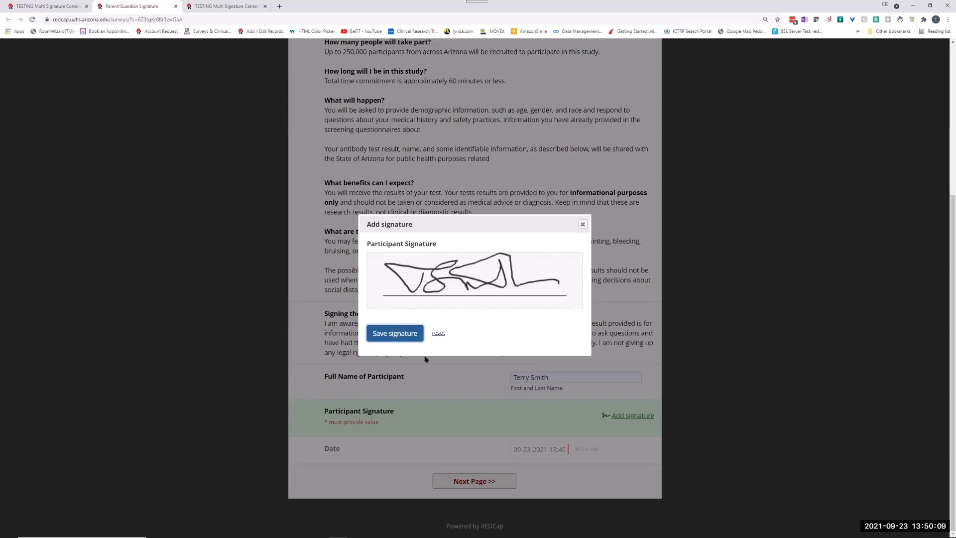
pyautogui.click(395, 333)
# Certify the read-only copy of the responses, submit and close the survey, and leave the data entry form without saving changes.
pyautogui.scroll(-1, 538, 469)
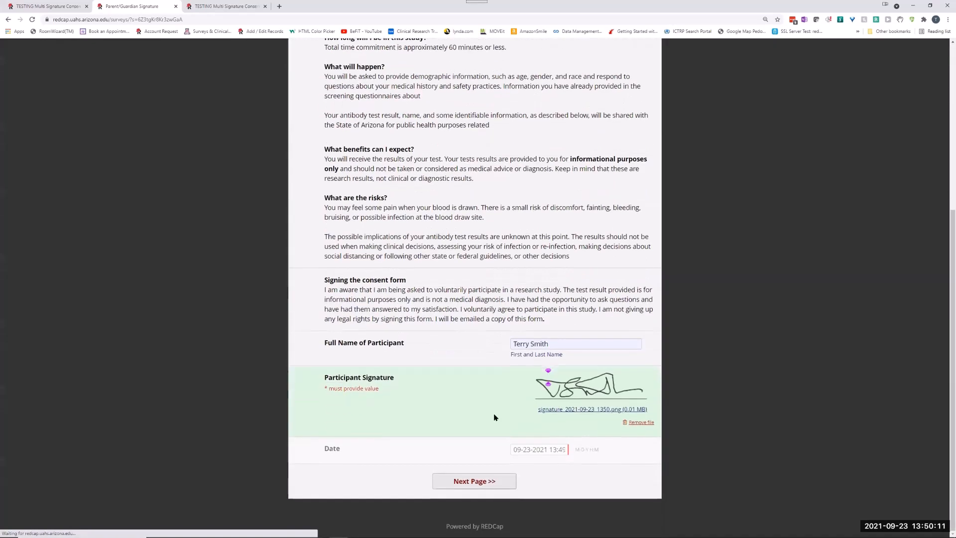
pyautogui.click(475, 481)
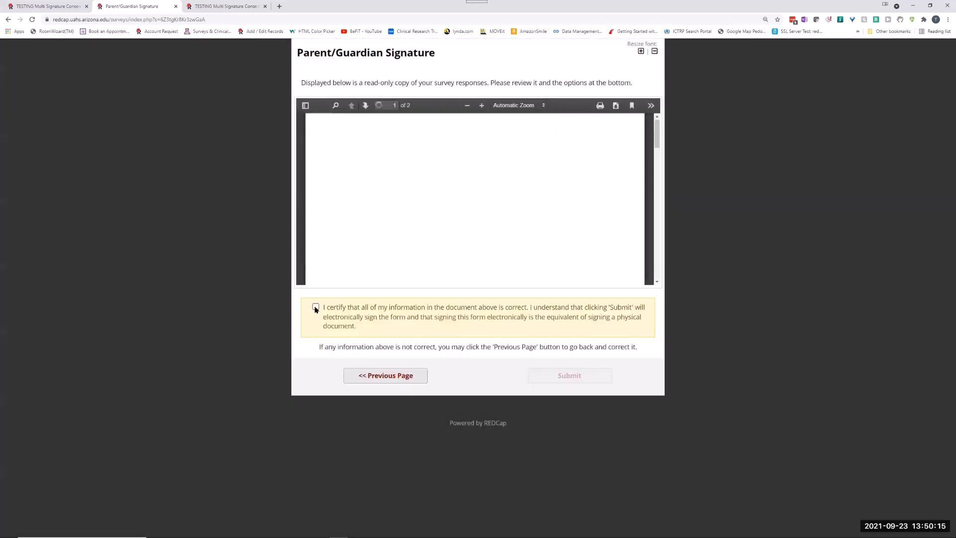
pyautogui.click(315, 307)
pyautogui.click(572, 376)
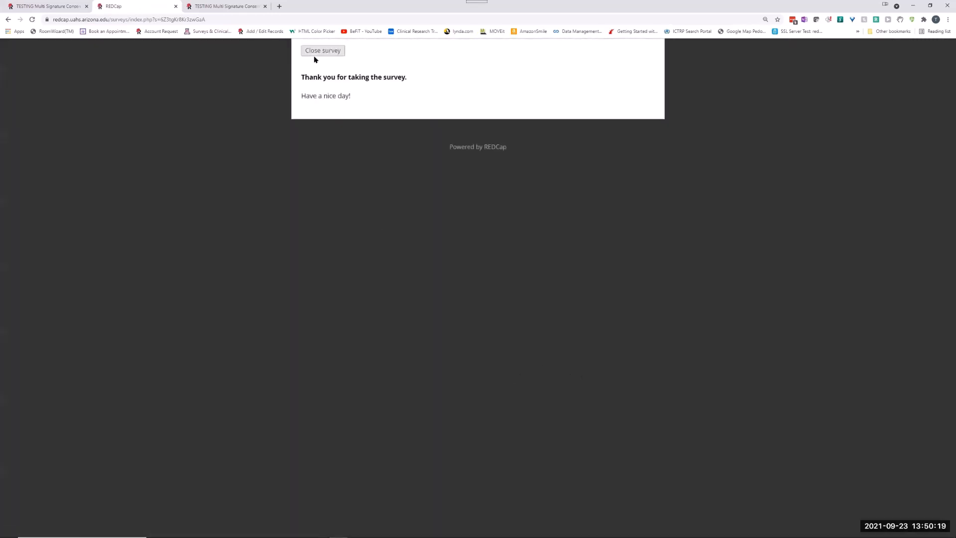
pyautogui.click(316, 51)
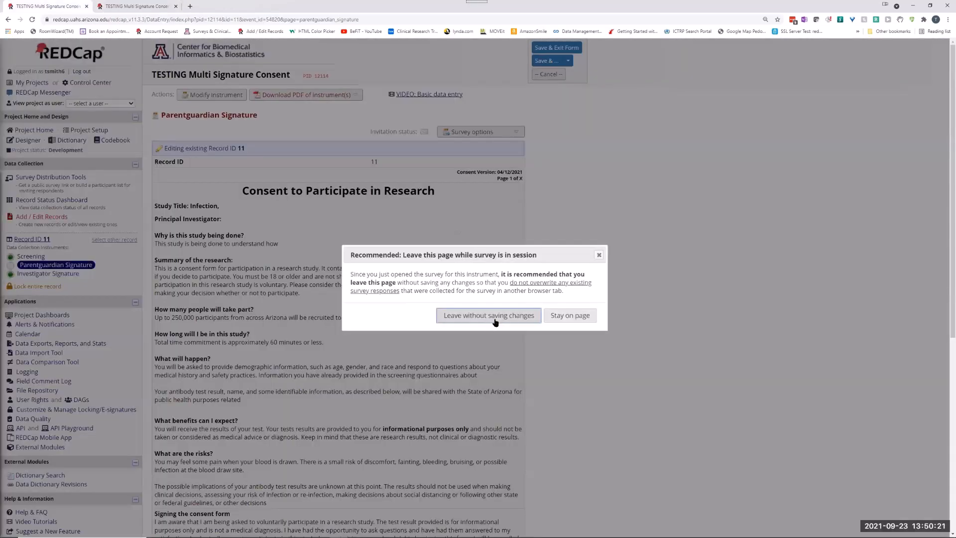
pyautogui.click(496, 318)
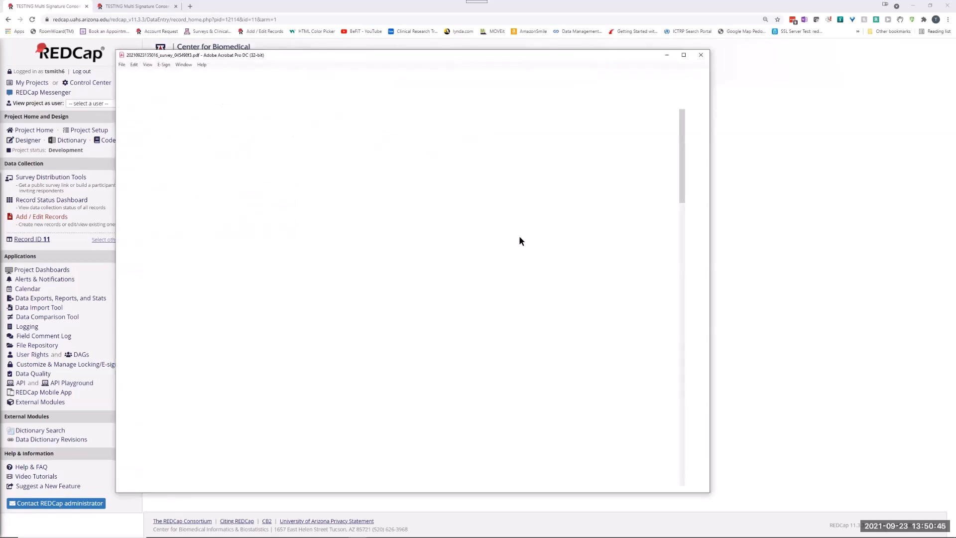
# Review both pages of the Parent/Guardian Signature PDF in Adobe Acrobat and close the document.
pyautogui.scroll(-5, 531, 281)
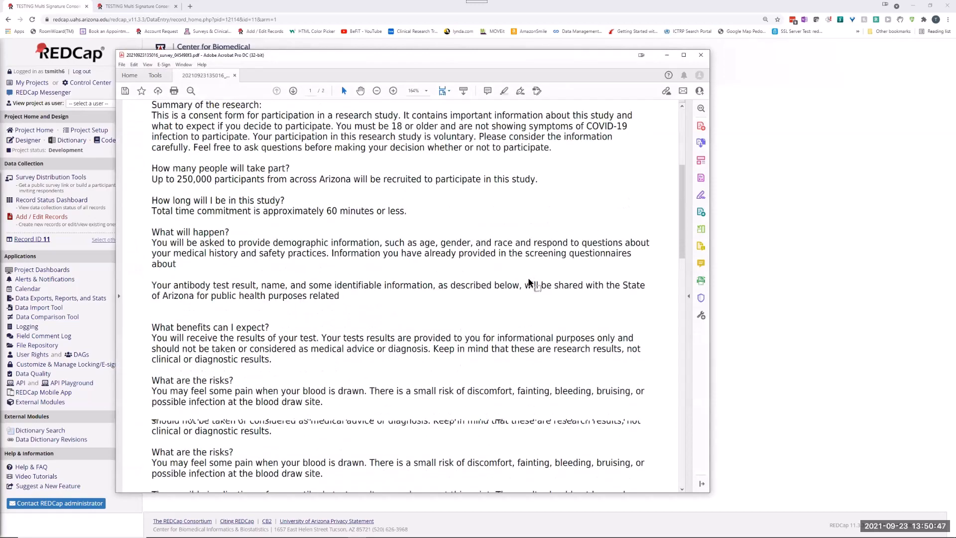
pyautogui.scroll(-15, 529, 282)
pyautogui.scroll(2, 524, 273)
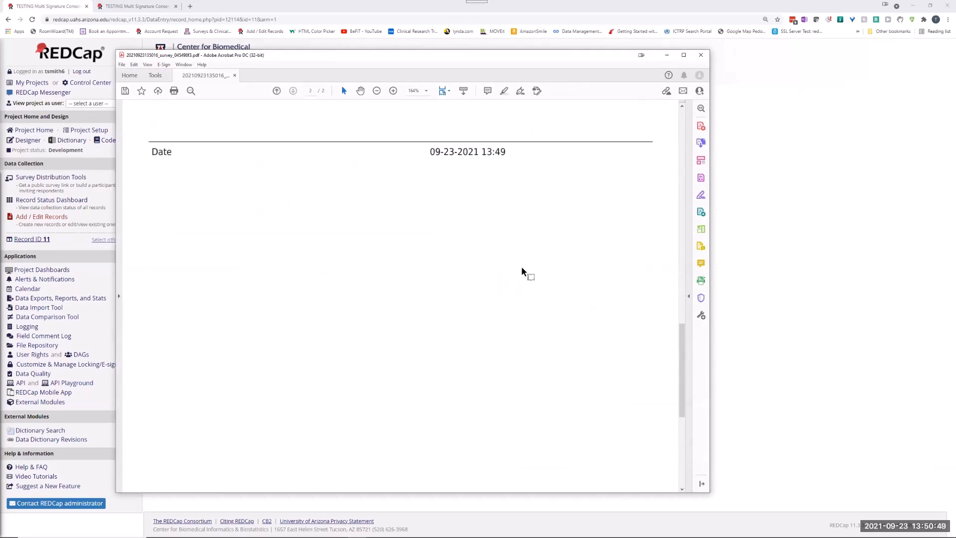
pyautogui.scroll(16, 521, 267)
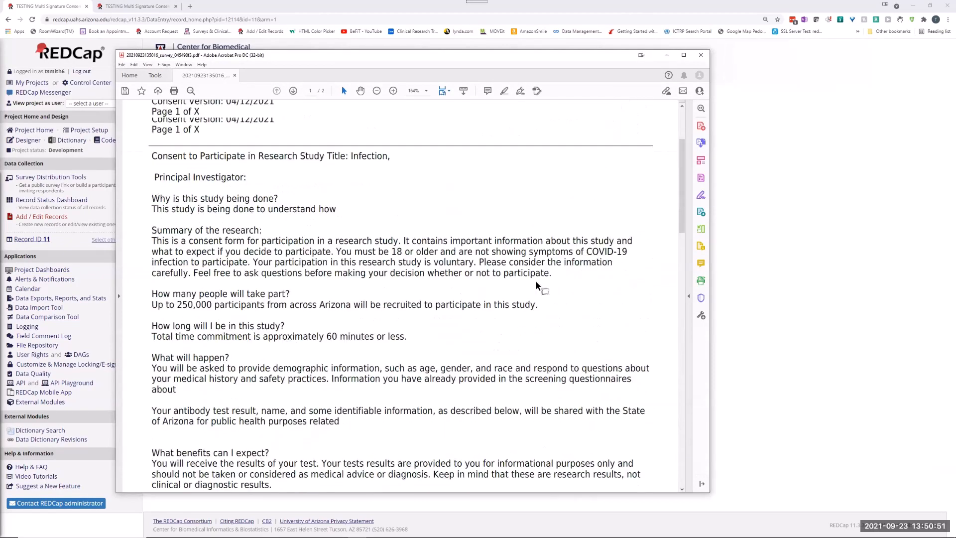
pyautogui.scroll(3, 535, 280)
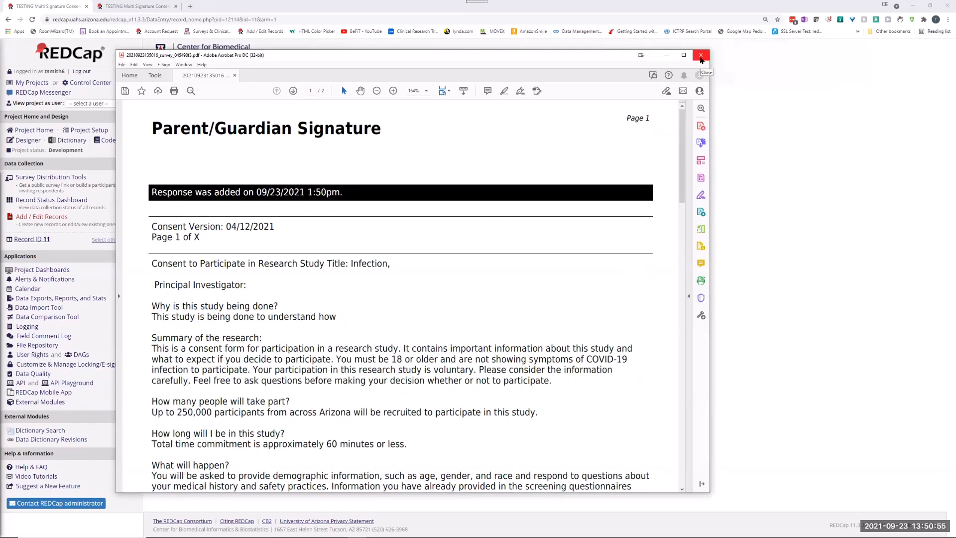
pyautogui.click(700, 56)
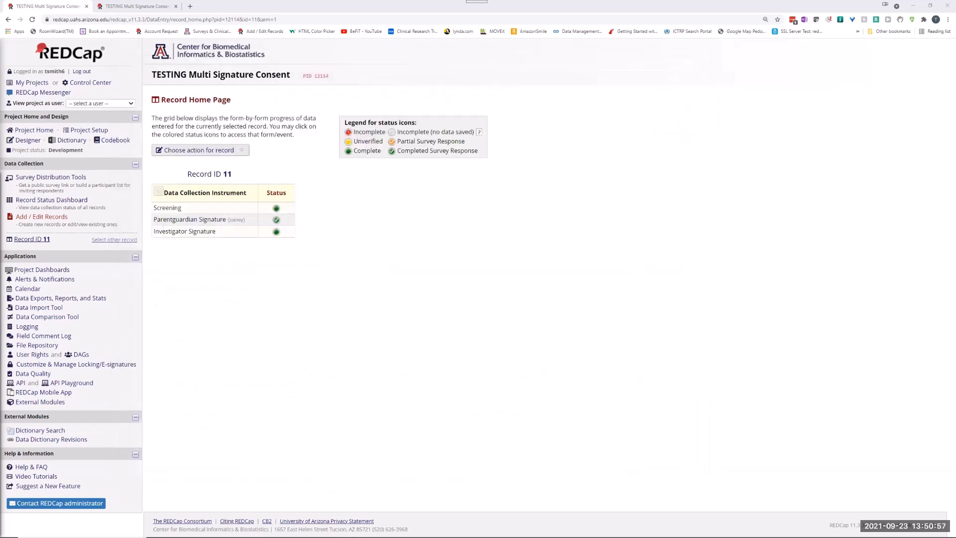
# Open the project's Alerts & Notifications page and examine the participant name, signature and date in the survey PDF.
pyautogui.click(44, 279)
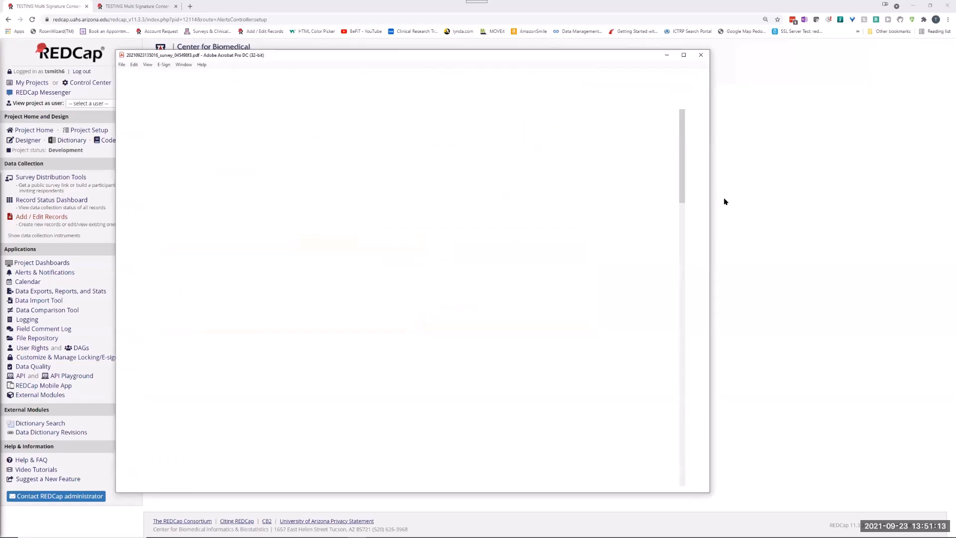
pyautogui.scroll(-3, 468, 198)
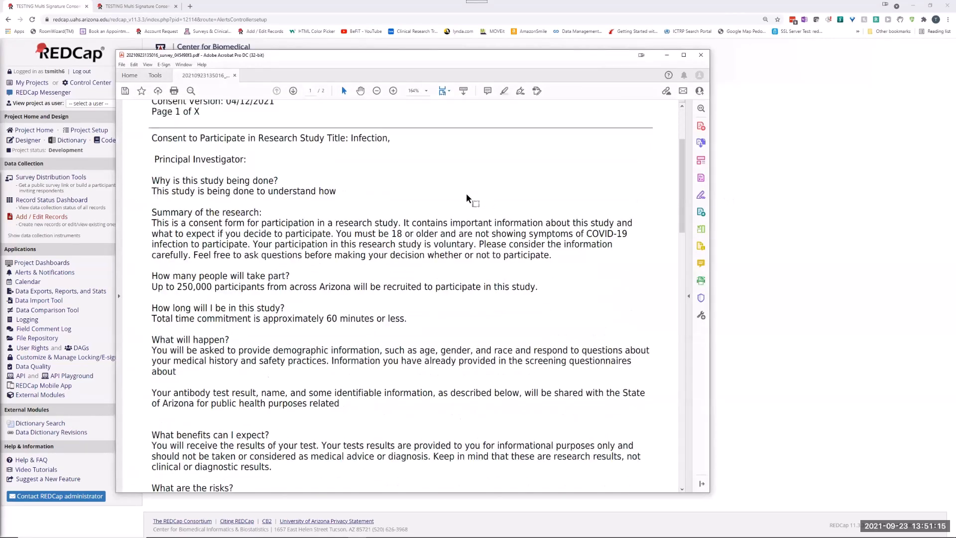
pyautogui.scroll(-10, 466, 193)
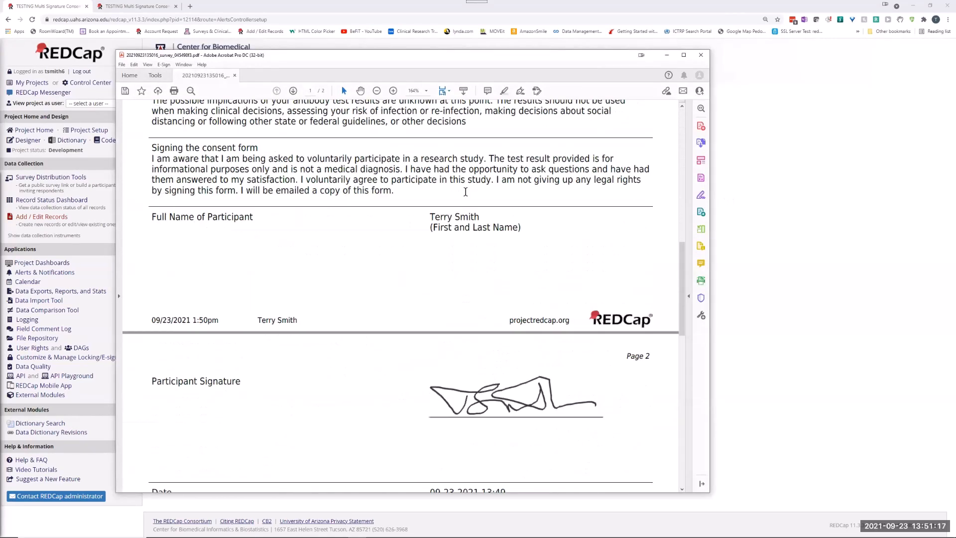
pyautogui.scroll(-3, 464, 190)
pyautogui.scroll(1, 463, 184)
pyautogui.scroll(-8, 457, 191)
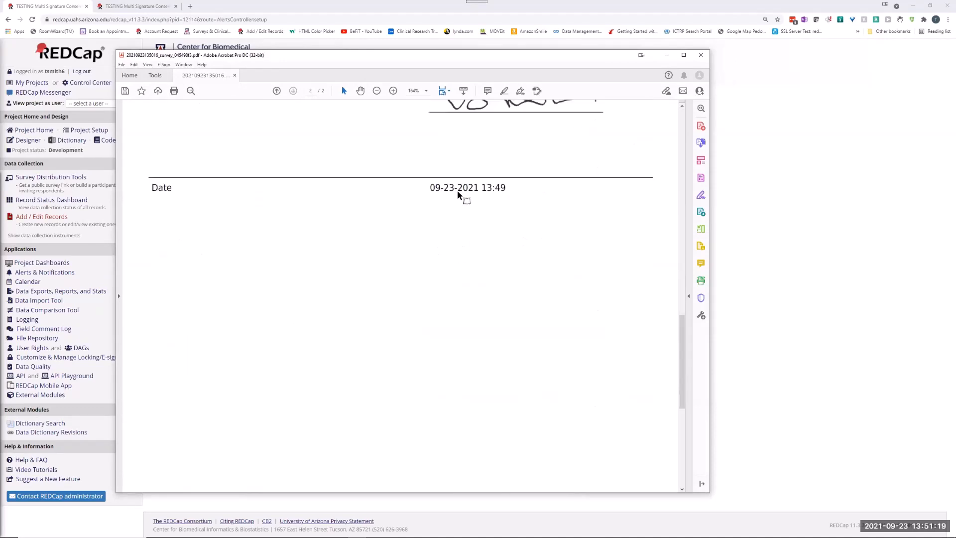
pyautogui.scroll(10, 451, 174)
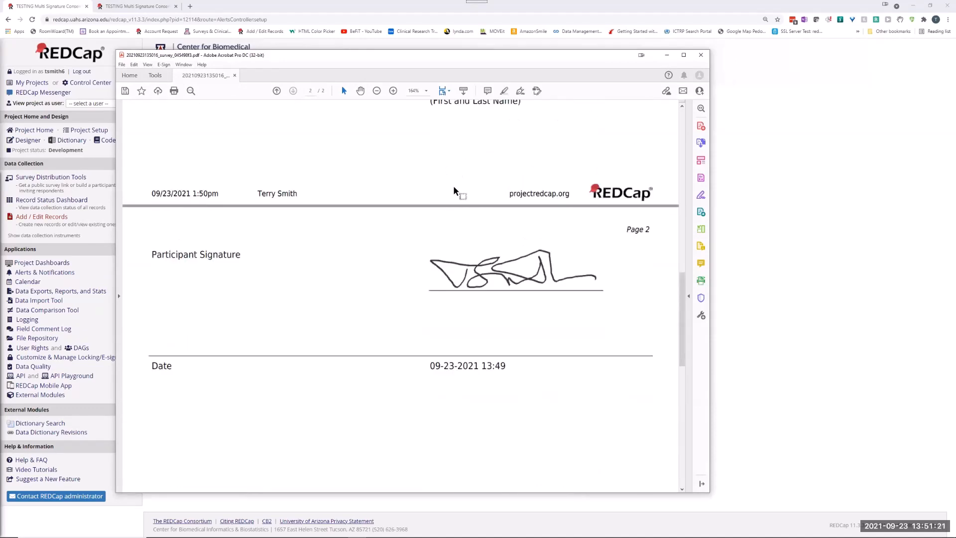
pyautogui.scroll(3, 463, 173)
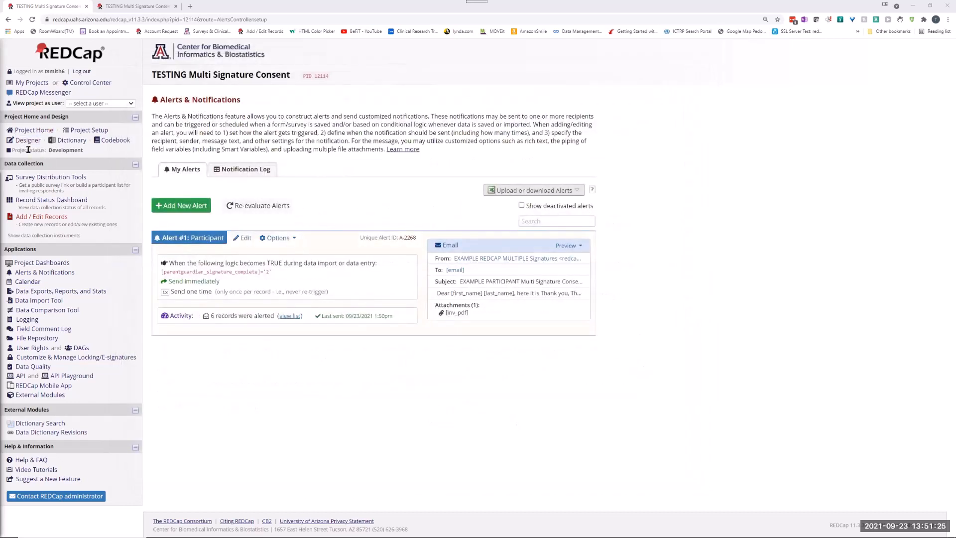
# Open record 11's Investigator Signature form from the Record Status Dashboard.
pyautogui.moveTo(28, 140); pyautogui.dragTo(50, 203)
pyautogui.click(50, 200)
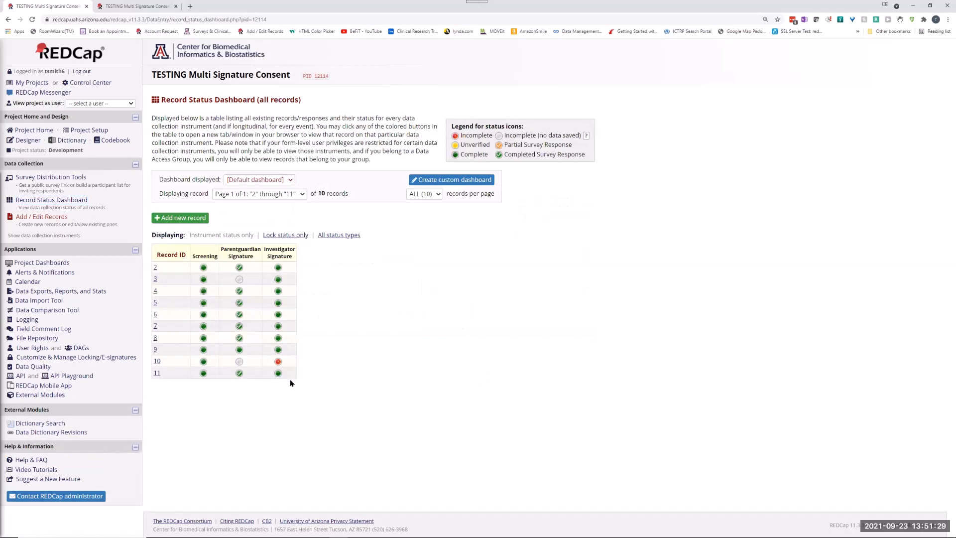
pyautogui.click(278, 373)
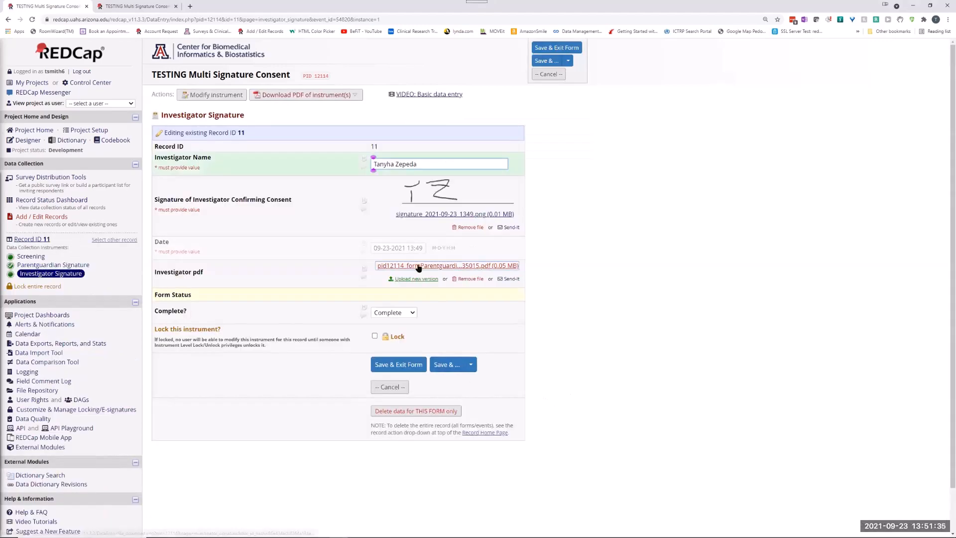
# Open the Investigator pdf file of record 11 and examine the participant and investigator names, signatures and dates on its two pages.
pyautogui.click(417, 266)
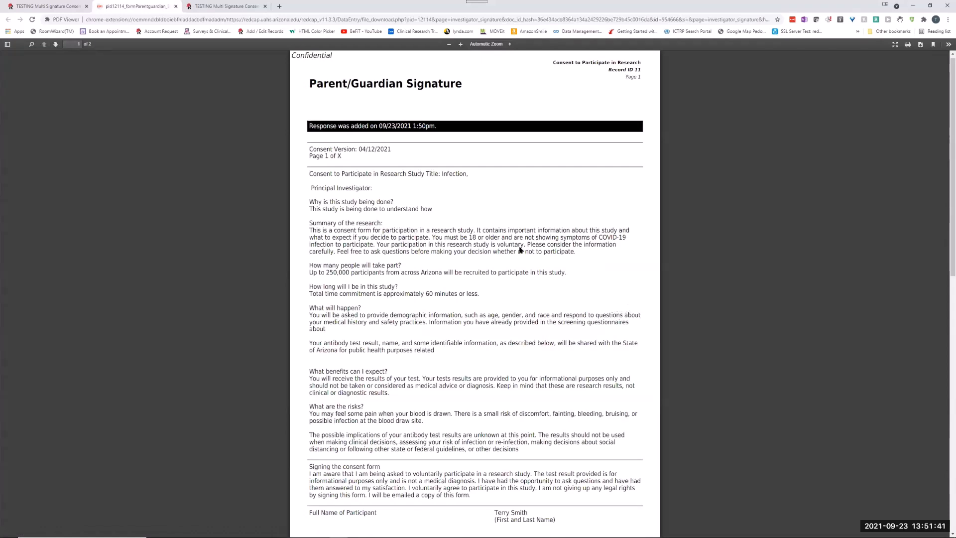
pyautogui.scroll(-15, 771, 222)
pyautogui.scroll(5, 766, 233)
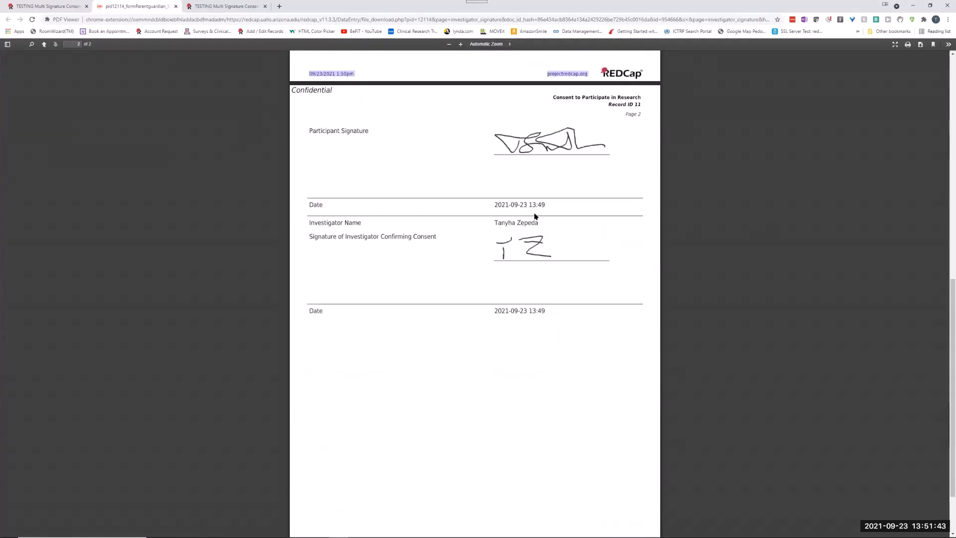
pyautogui.scroll(1, 577, 381)
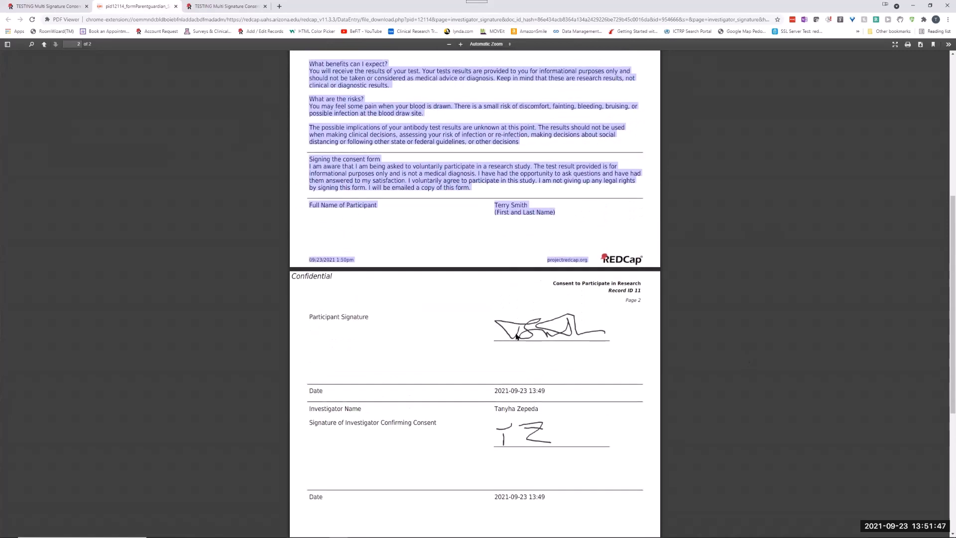
pyautogui.scroll(8, 498, 323)
pyautogui.click(635, 248)
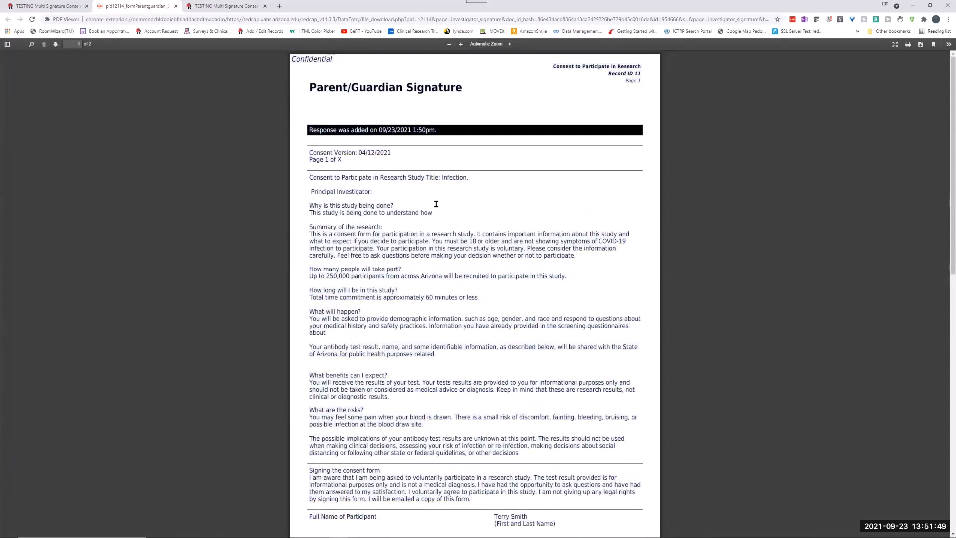
pyautogui.scroll(-10, 436, 204)
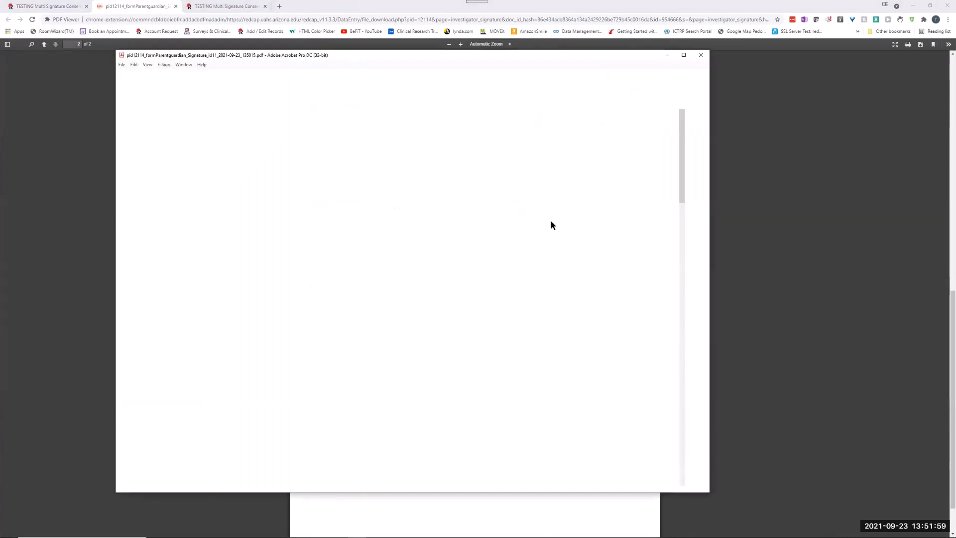
# Check the signatures in the Acrobat copy of the PDF, then shrink the browser window and bring that copy back to the front.
pyautogui.scroll(-10, 686, 345)
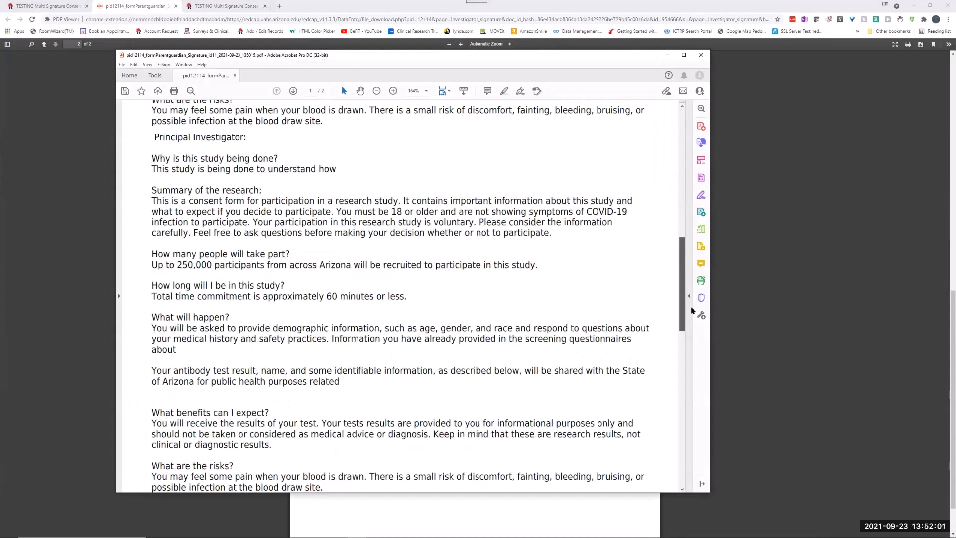
pyautogui.scroll(-4, 685, 345)
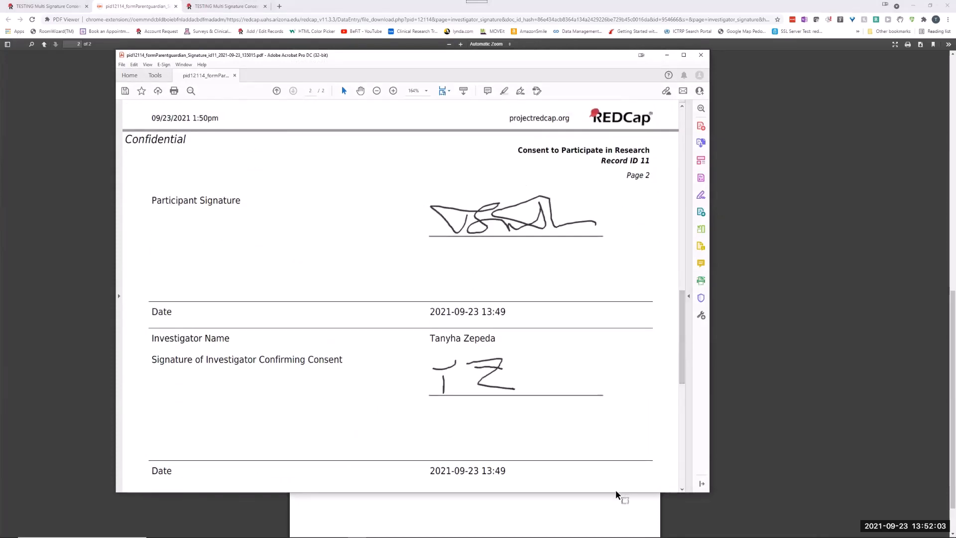
pyautogui.click(607, 513)
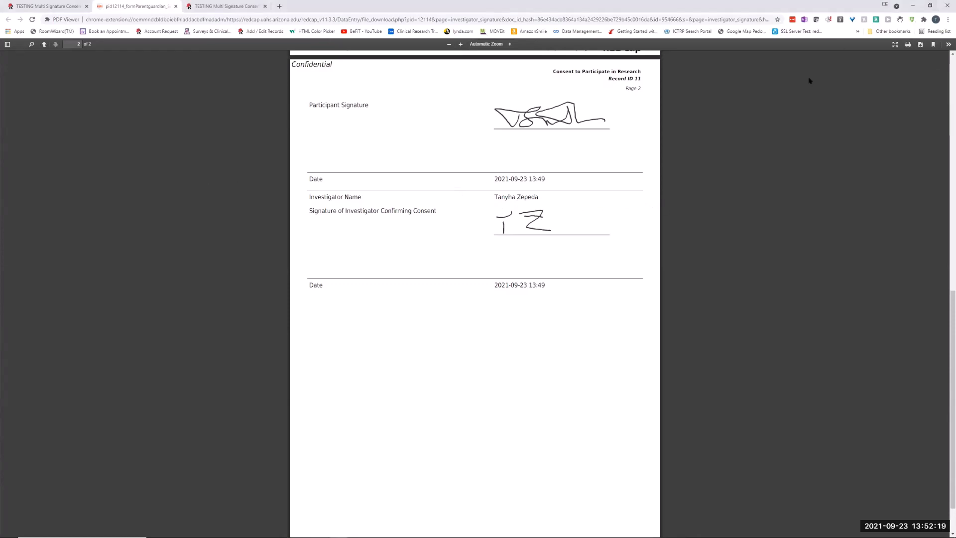
pyautogui.click(930, 5)
pyautogui.click(399, 53)
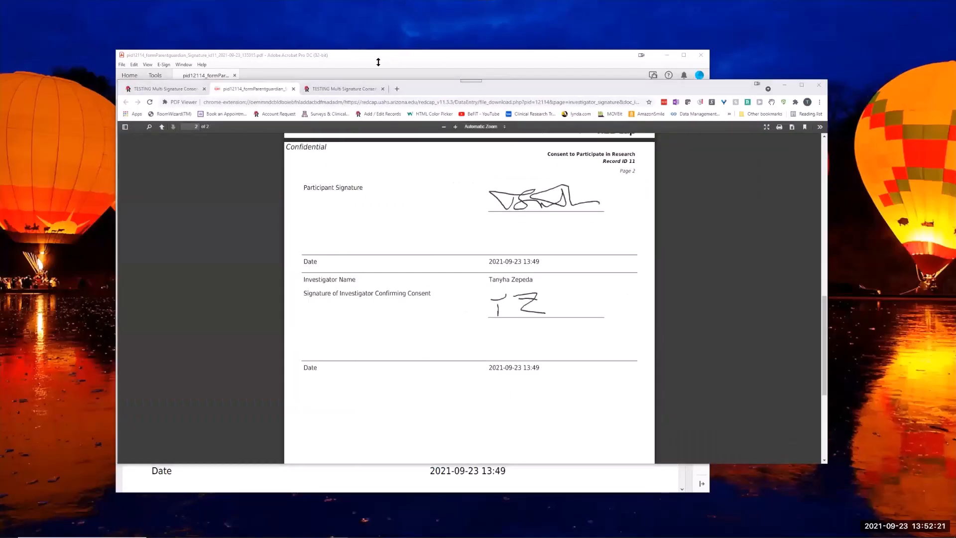
# Examine the consent text, participant name and both signatures across the two pages of the Acrobat copy.
pyautogui.scroll(-3, 563, 282)
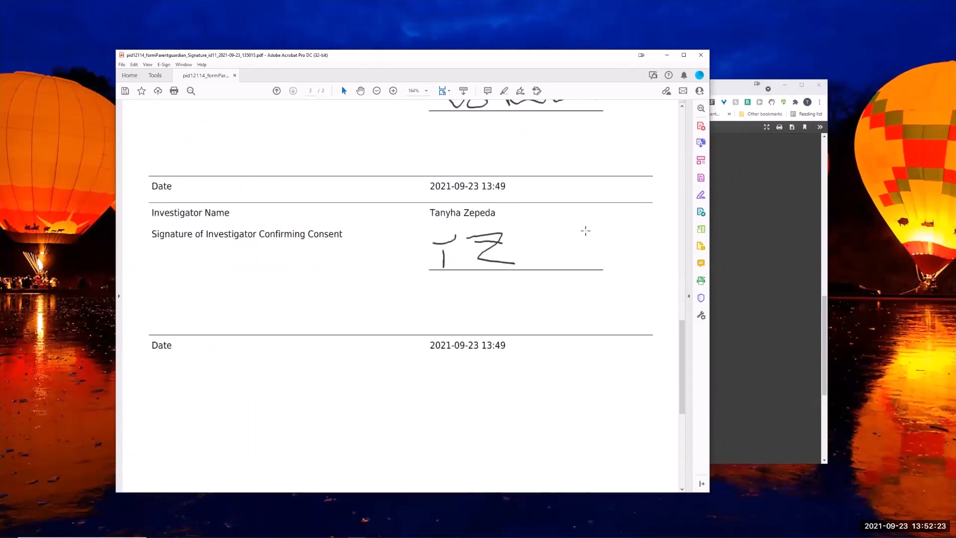
pyautogui.scroll(-3, 585, 226)
pyautogui.scroll(6, 584, 204)
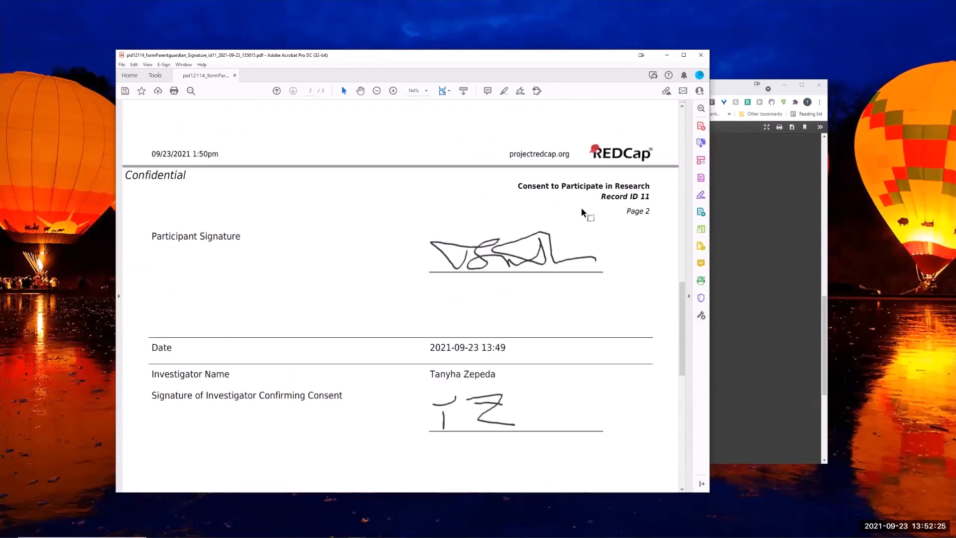
pyautogui.scroll(6, 583, 208)
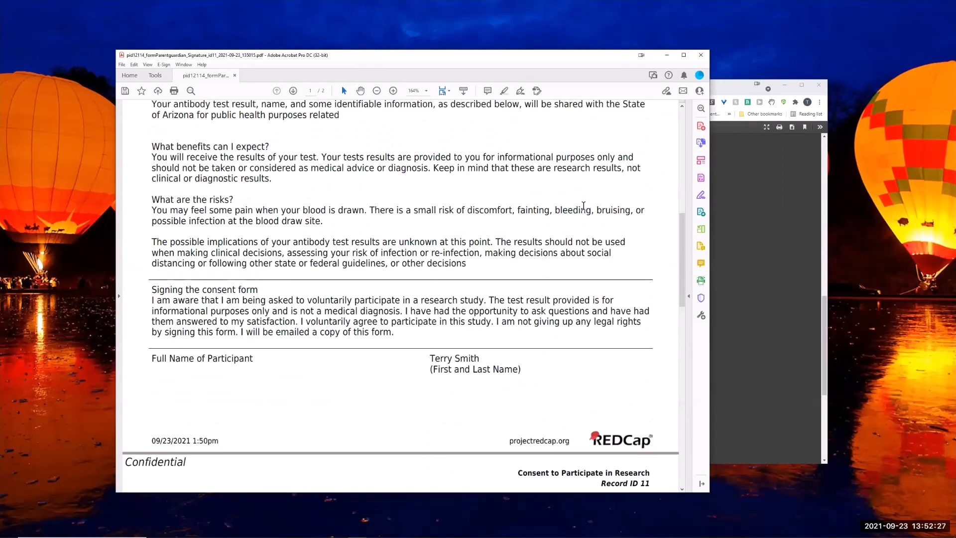
pyautogui.scroll(2, 583, 205)
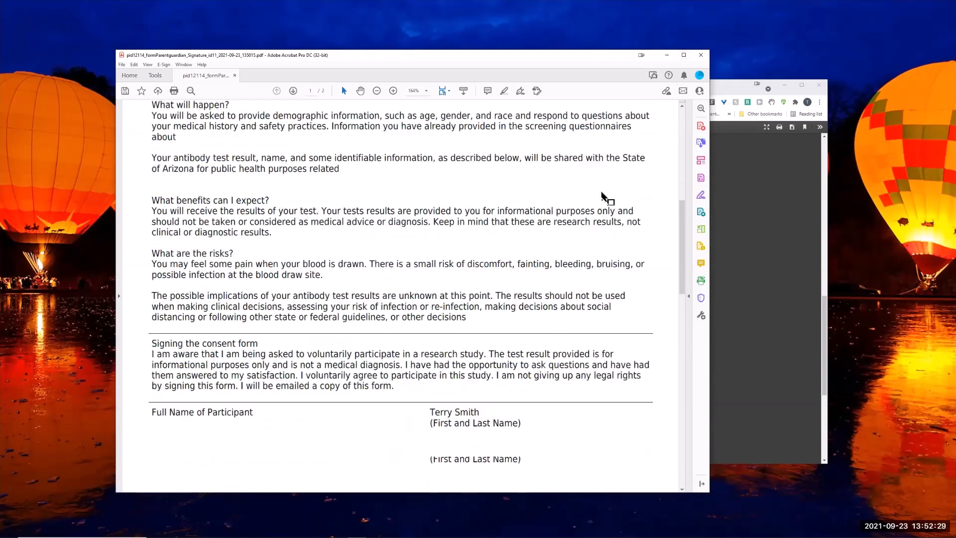
pyautogui.scroll(-6, 603, 196)
pyautogui.scroll(-4, 531, 278)
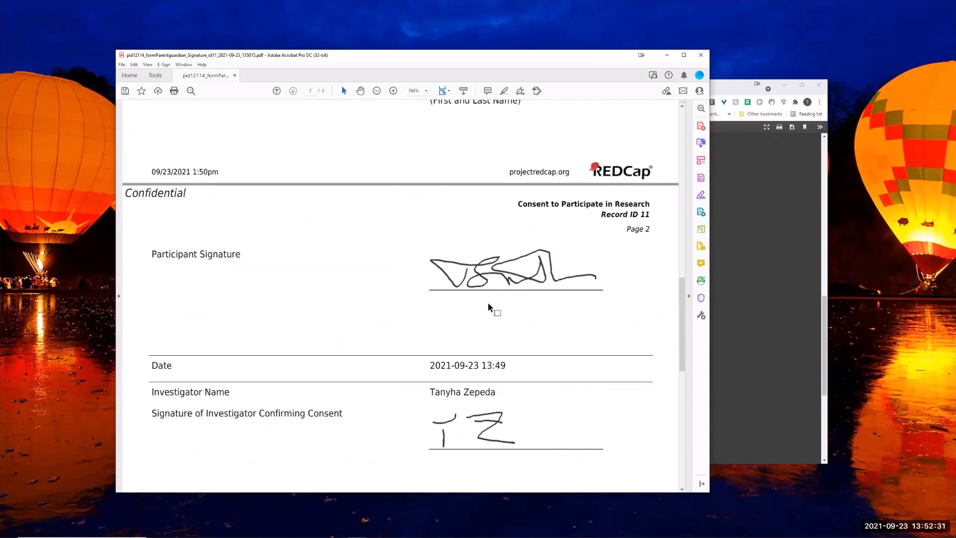
pyautogui.scroll(-5, 488, 307)
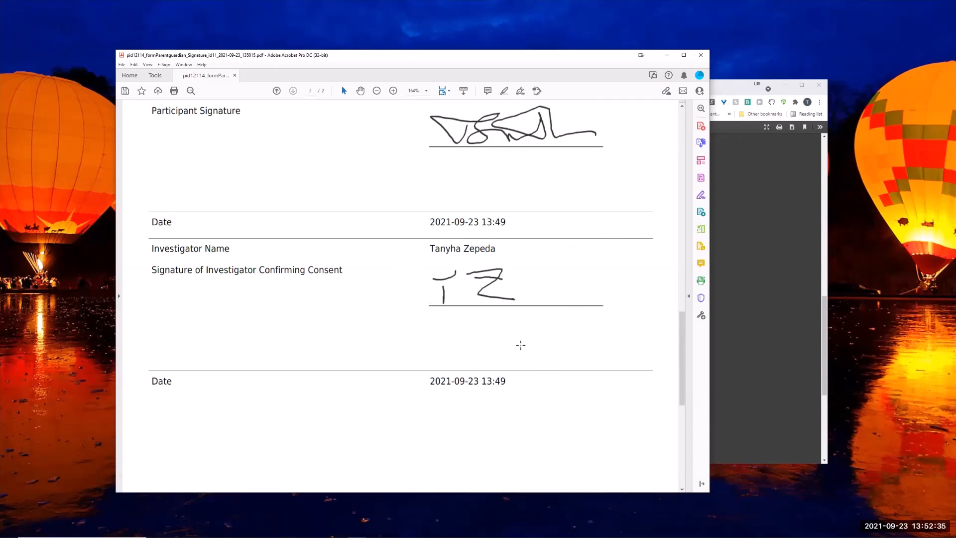
# Highlight the participant and investigator signature dates, and close both the Acrobat document and the browser's PDF view.
pyautogui.moveTo(430, 222); pyautogui.dragTo(507, 222)
pyautogui.moveTo(430, 381); pyautogui.dragTo(507, 381)
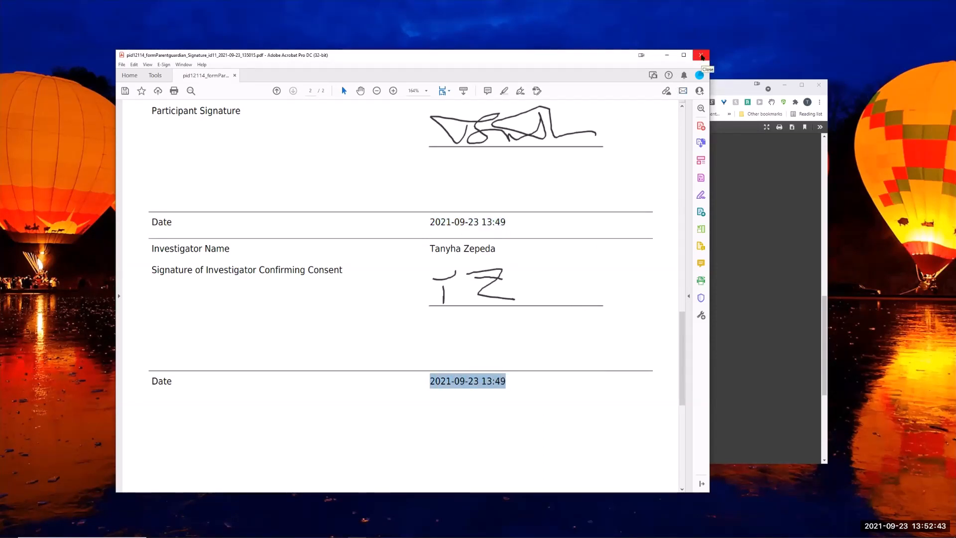
pyautogui.click(702, 56)
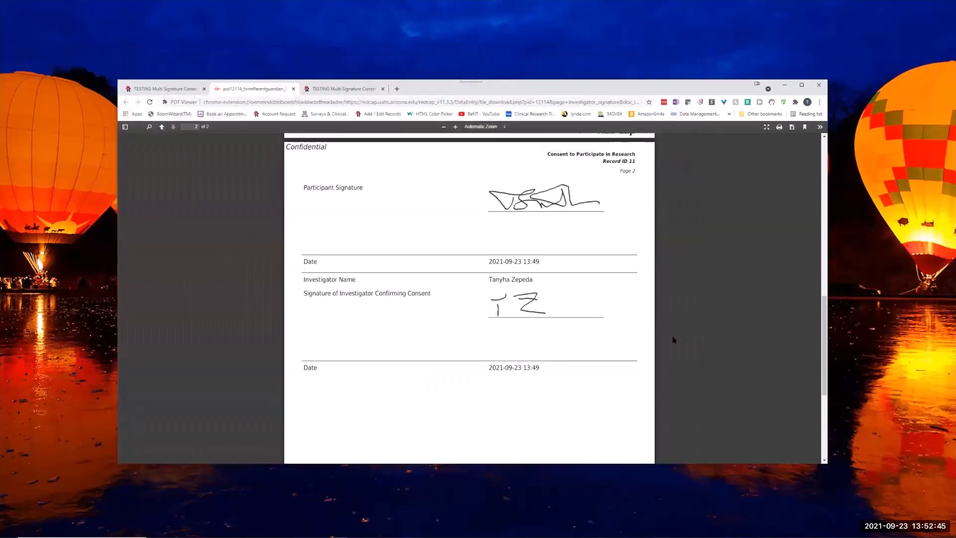
pyautogui.click(293, 89)
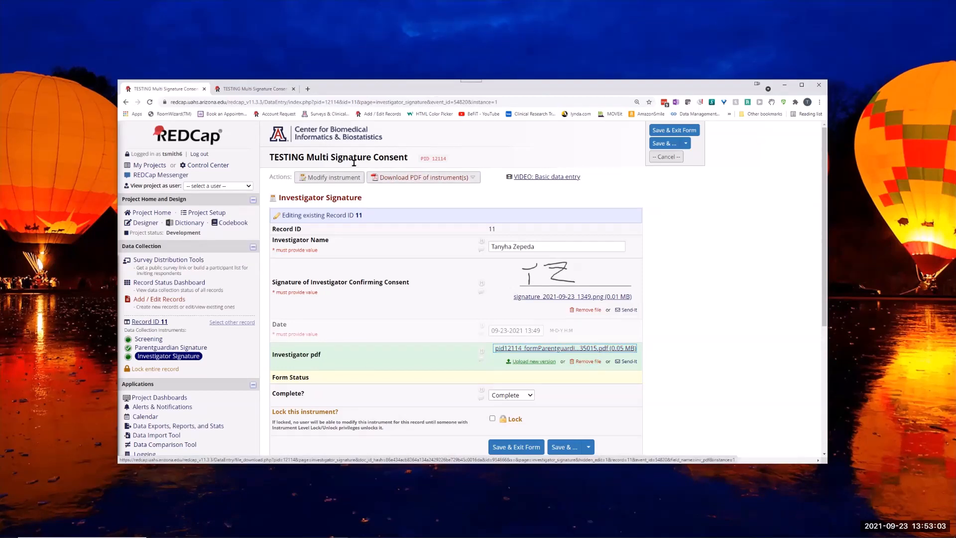
# Review the completion time, participant signature and date on record 11's Parentguardian Signature form, and reopen its Investigator Signature form.
pyautogui.moveTo(368, 200); pyautogui.dragTo(281, 198)
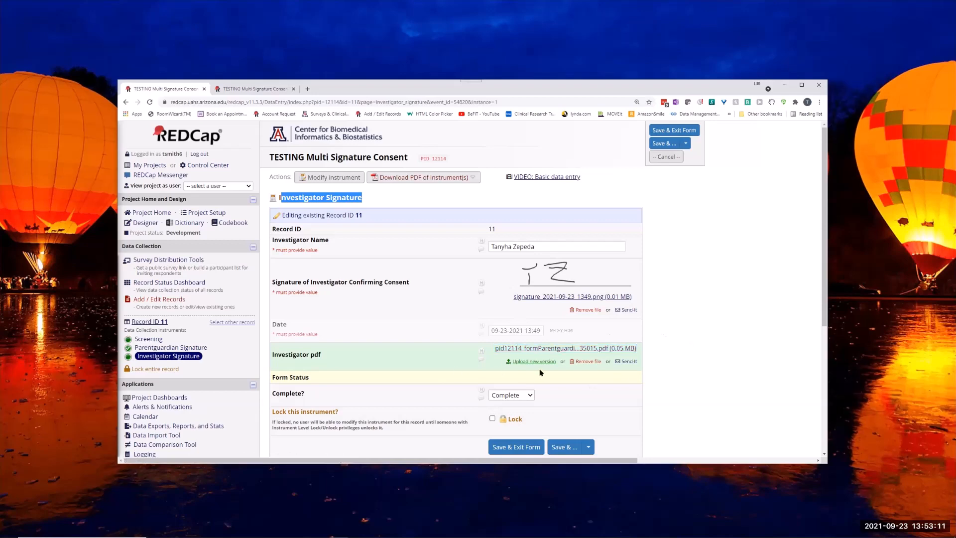
pyautogui.click(162, 348)
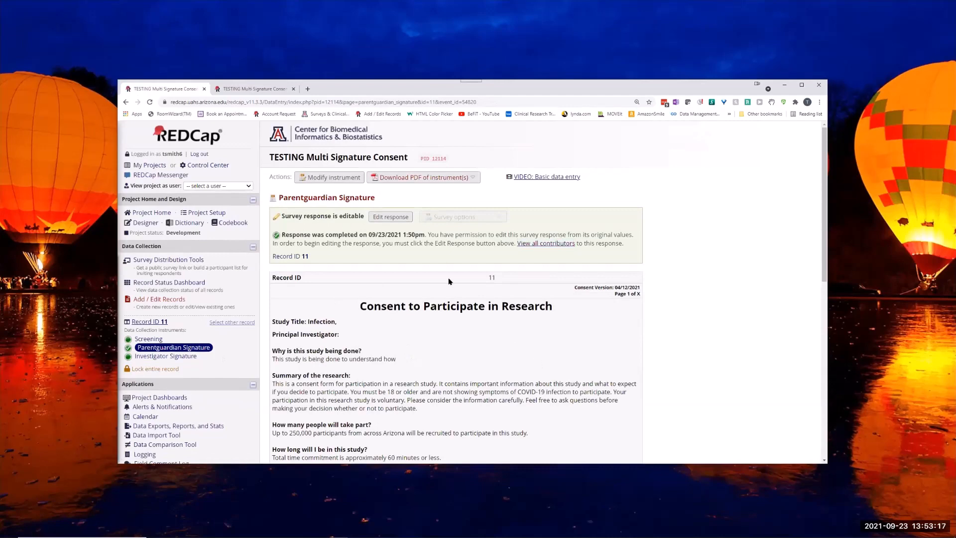
pyautogui.moveTo(307, 234); pyautogui.dragTo(429, 235)
pyautogui.scroll(-15, 613, 291)
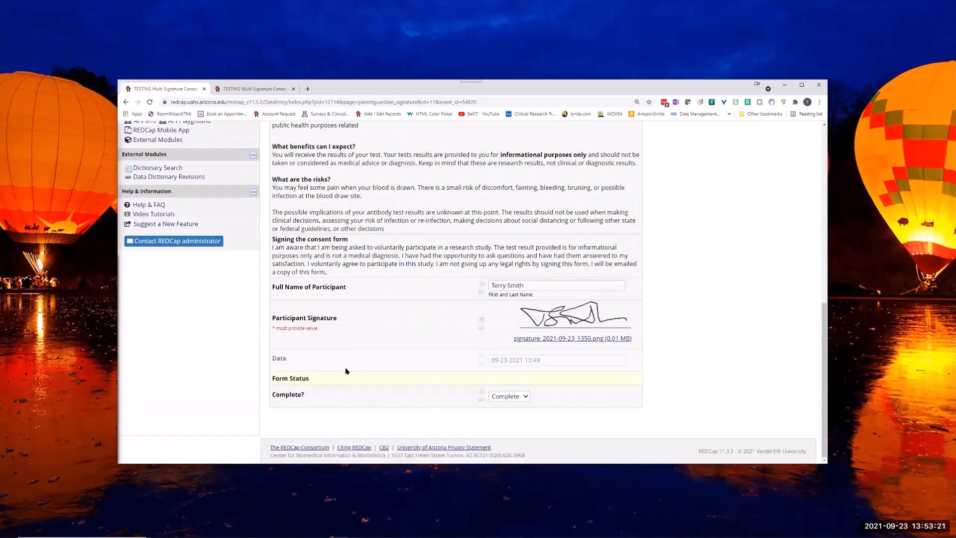
pyautogui.scroll(15, 165, 166)
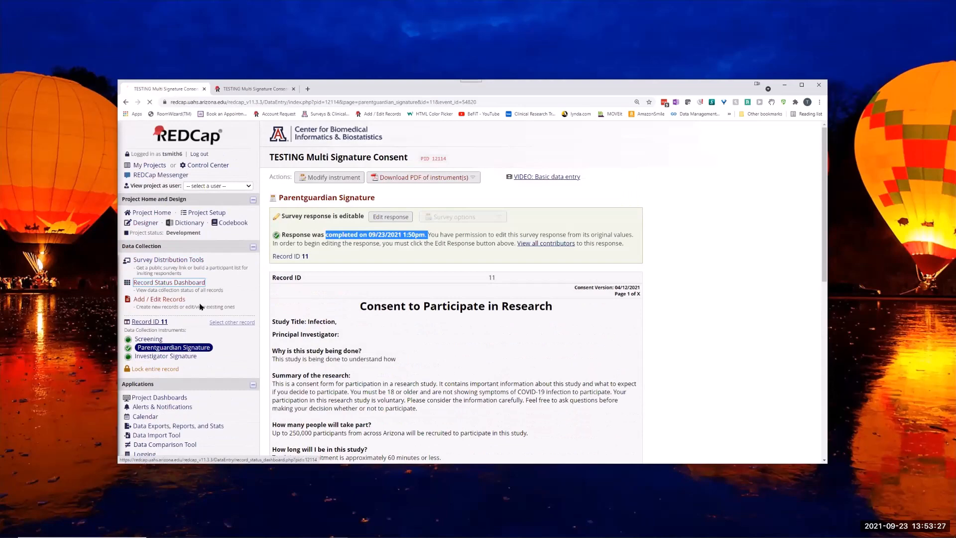
pyautogui.scroll(-3, 395, 371)
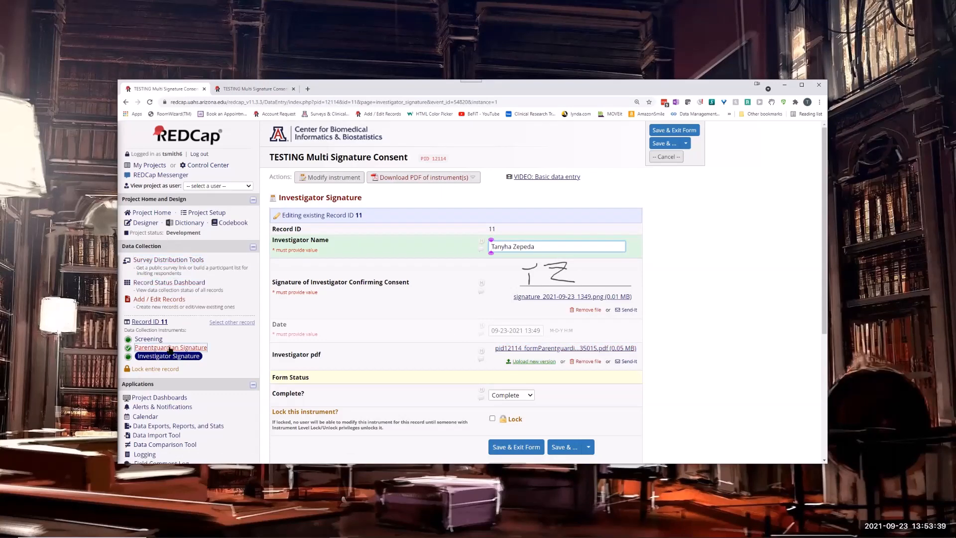
# Go to the project's Alerts & Notifications page and open the Participant alert for editing.
pyautogui.scroll(-4, 172, 351)
pyautogui.click(147, 201)
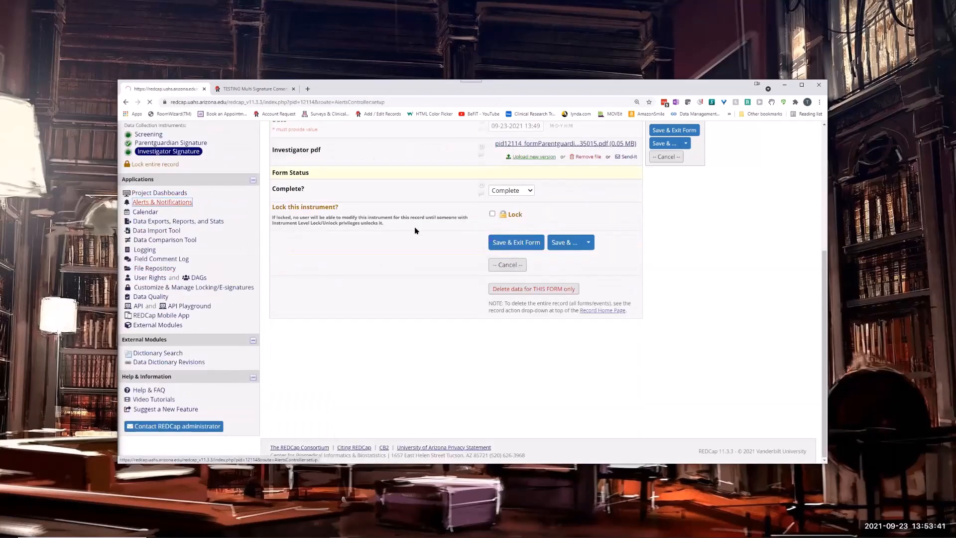
pyautogui.scroll(-1, 404, 292)
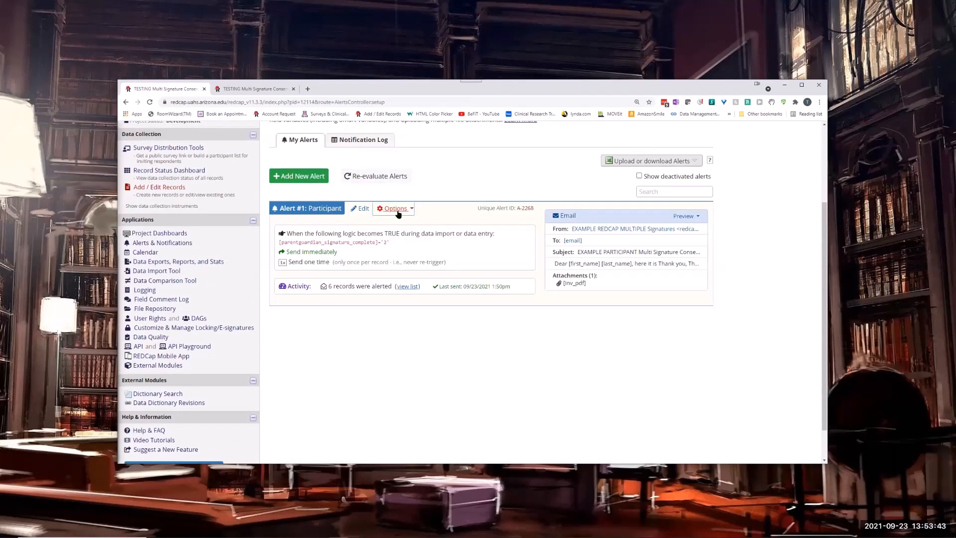
pyautogui.click(360, 208)
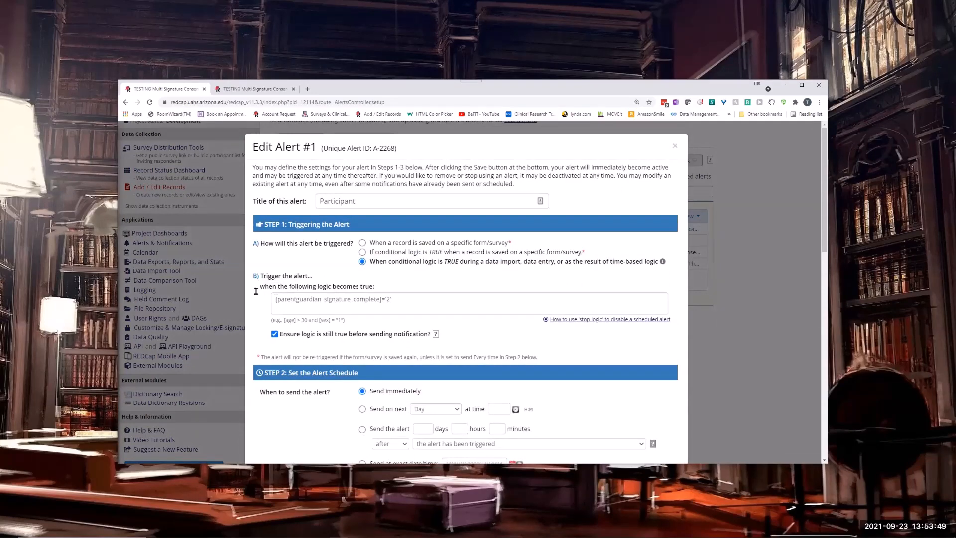
# Review the Participant alert's trigger logic, schedule, recipient, message and Investigator pdf attachment, and leave it without saving.
pyautogui.scroll(-5, 405, 295)
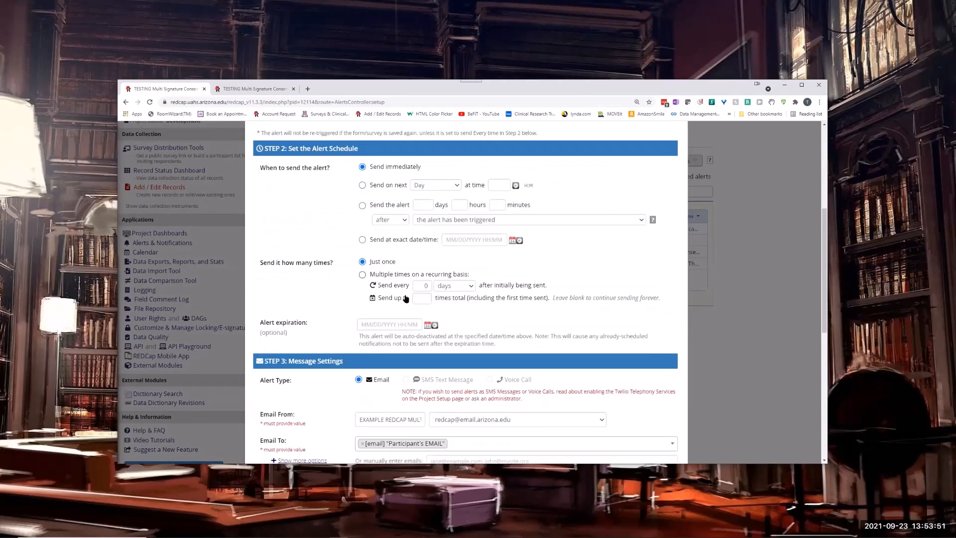
pyautogui.scroll(-5, 437, 258)
pyautogui.scroll(-3, 446, 298)
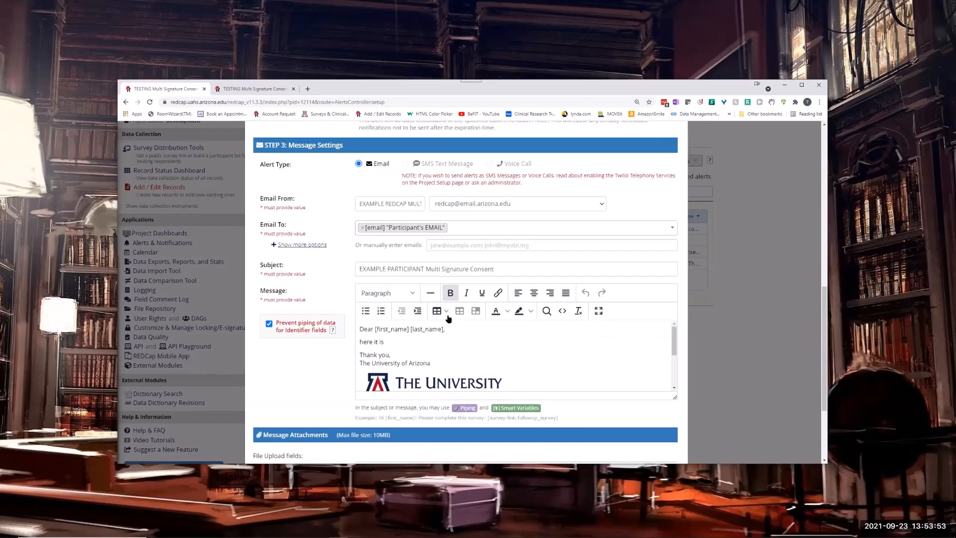
pyautogui.scroll(-2, 463, 264)
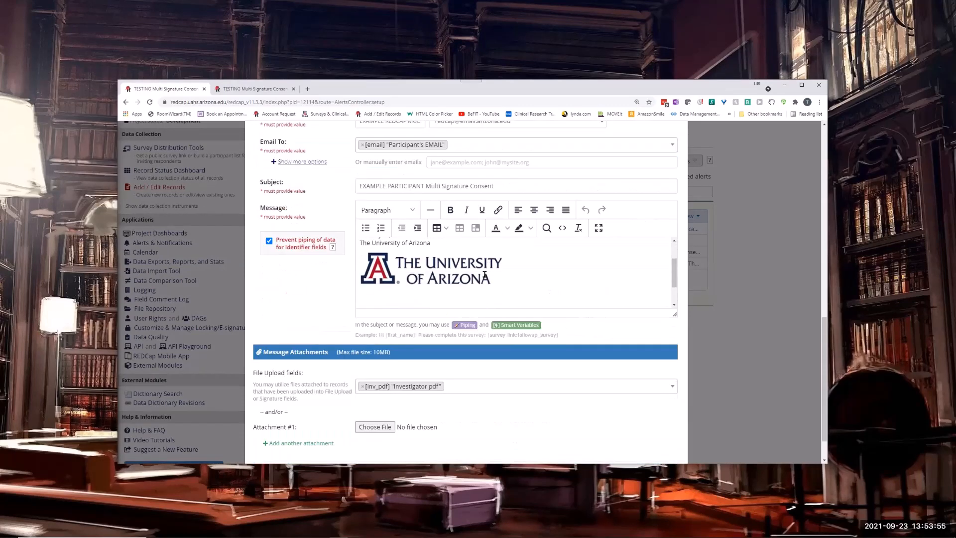
pyautogui.scroll(-1, 256, 366)
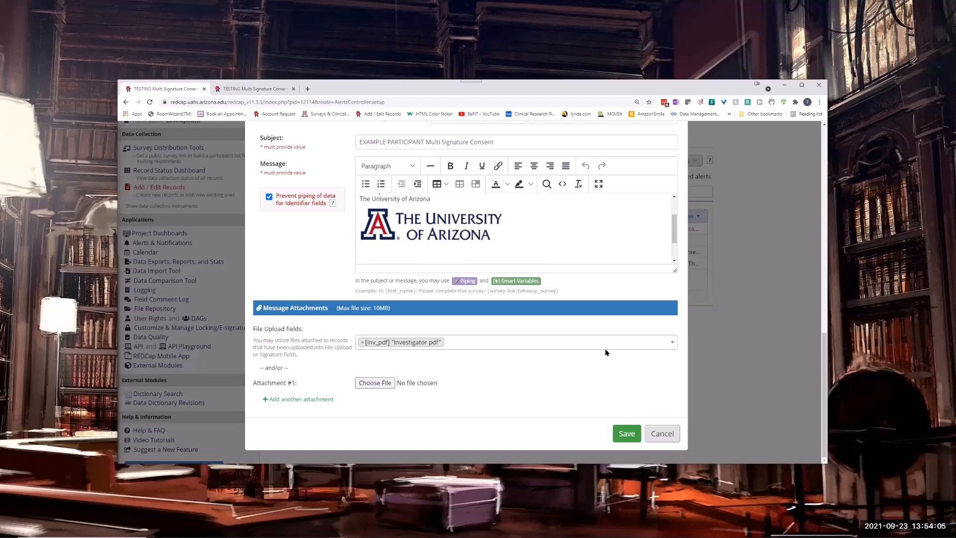
pyautogui.click(664, 434)
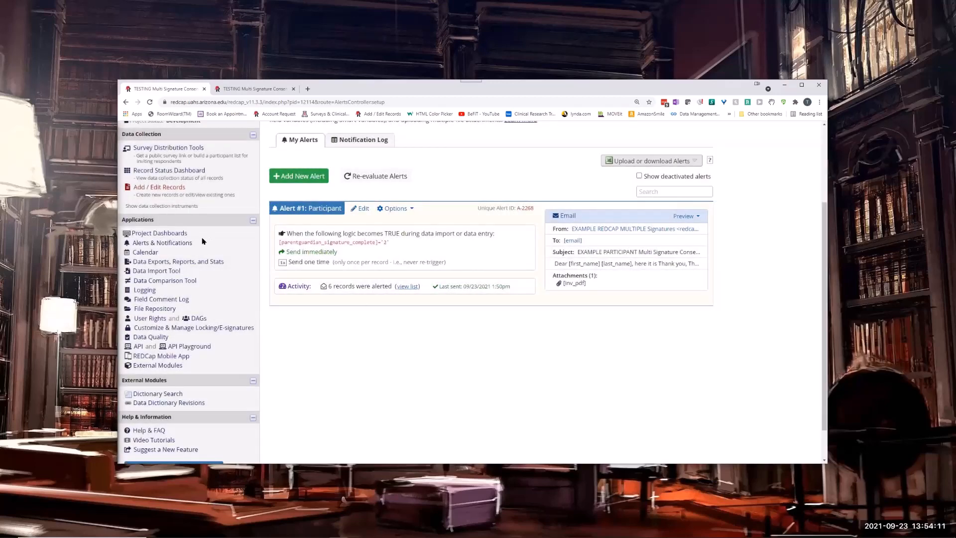
# Move the Investigator Signature instrument above Parentguardian Signature in the Online Designer's instrument list.
pyautogui.scroll(3, 149, 152)
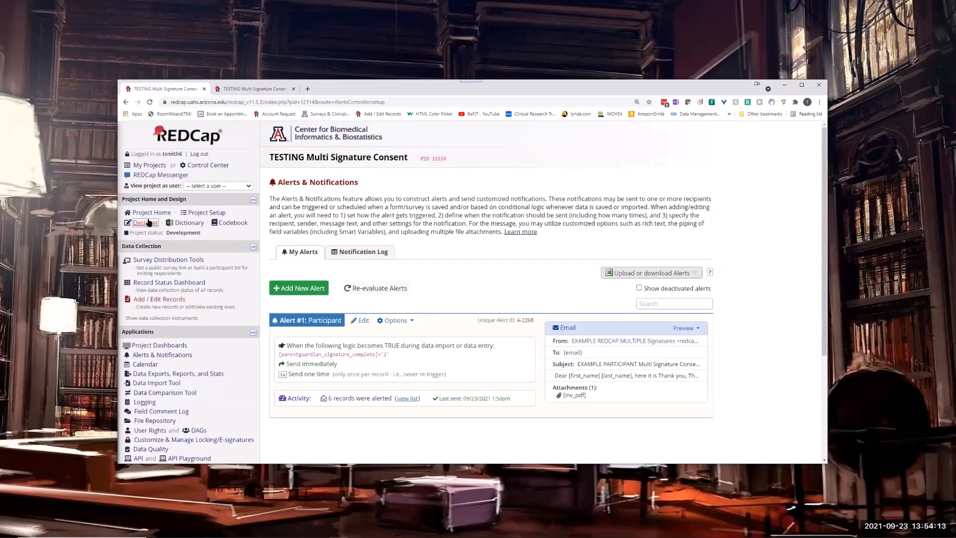
pyautogui.click(149, 223)
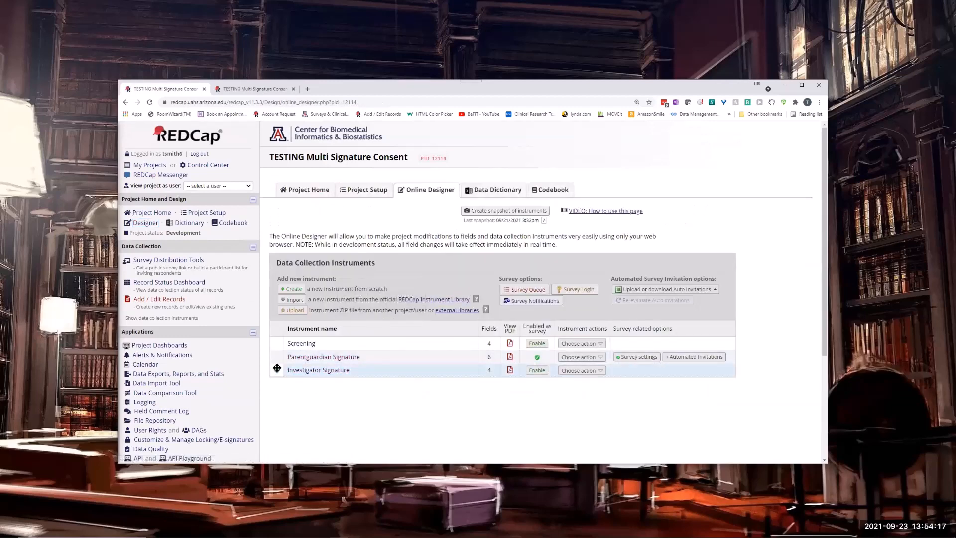
pyautogui.moveTo(277, 369); pyautogui.dragTo(274, 355)
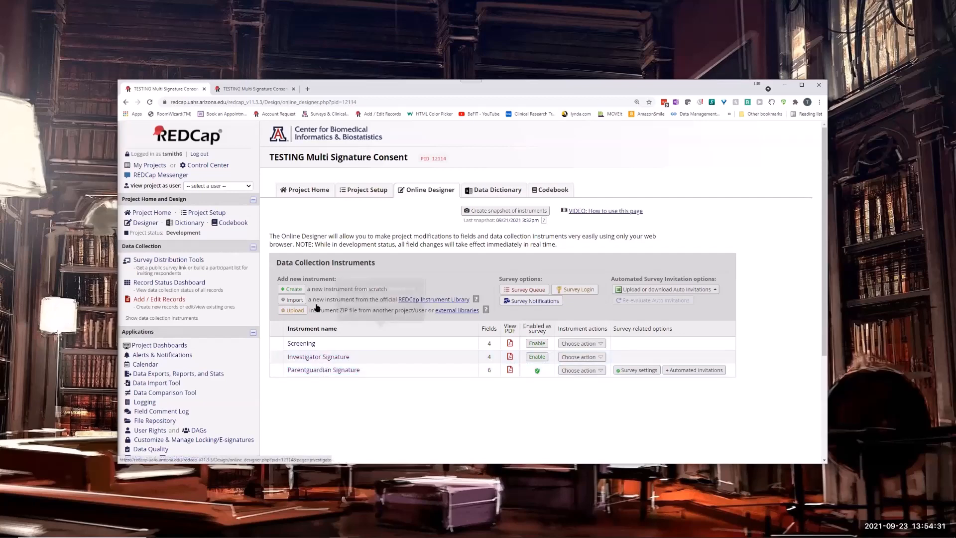
pyautogui.scroll(-3, 197, 363)
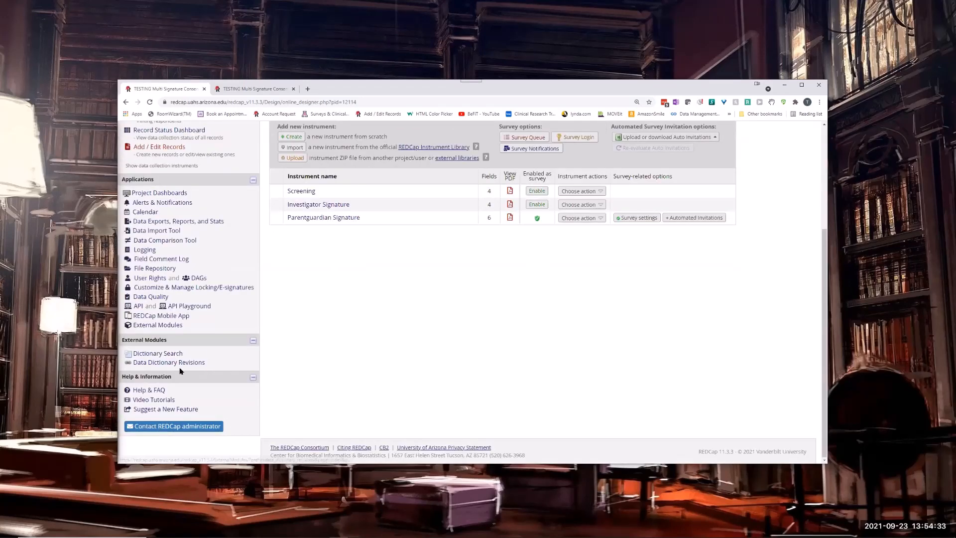
# Review the merged instruments, file field and update logic in the Multi Signature Consent module's configuration, and leave it without saving.
pyautogui.click(150, 325)
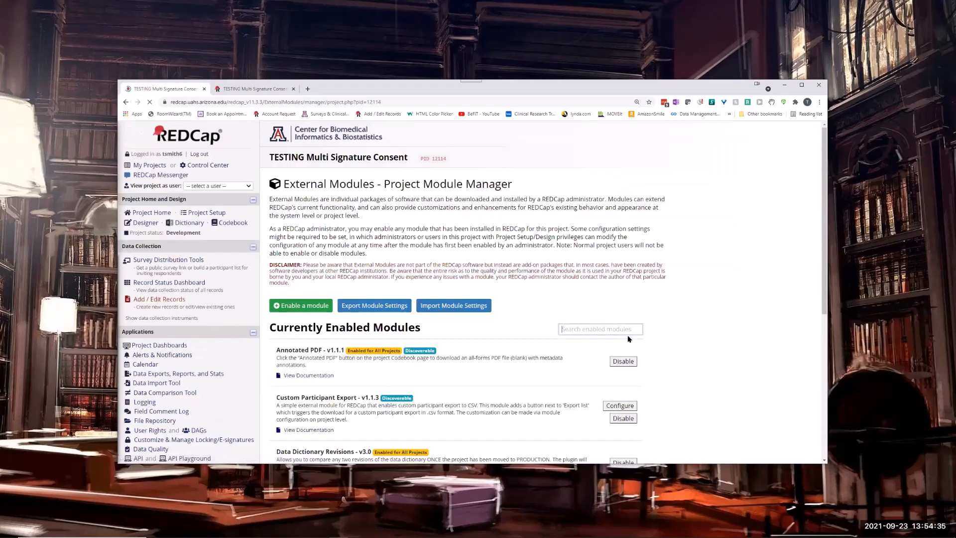
pyautogui.scroll(-5, 630, 356)
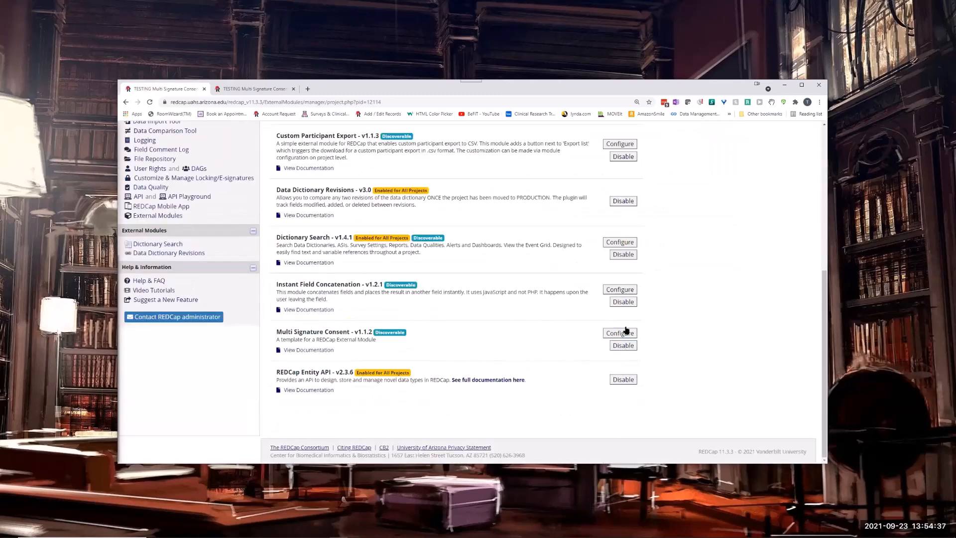
pyautogui.click(627, 333)
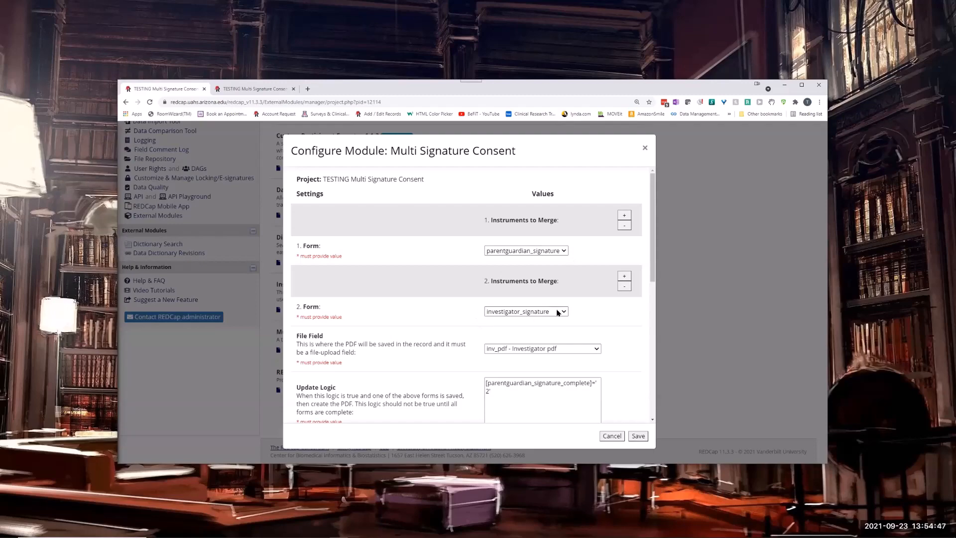
pyautogui.click(612, 436)
pyautogui.scroll(5, 234, 243)
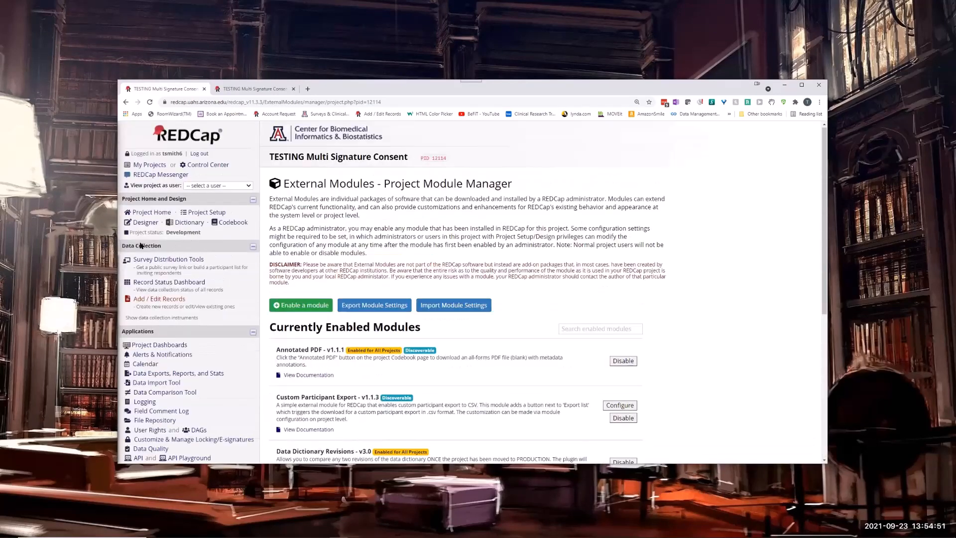
# Move the Parentguardian Signature instrument back above Investigator Signature in the Online Designer's instrument list.
pyautogui.click(145, 223)
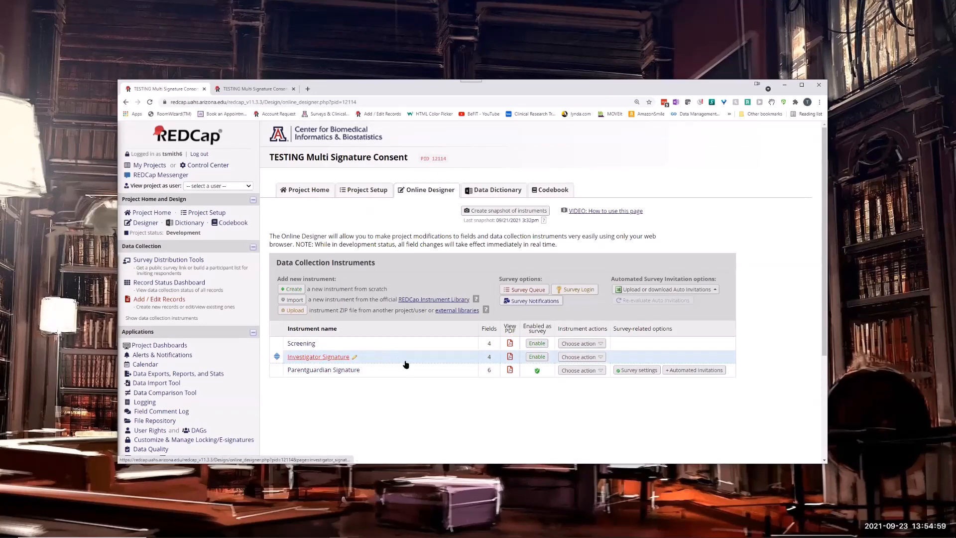
pyautogui.moveTo(277, 370); pyautogui.dragTo(279, 357)
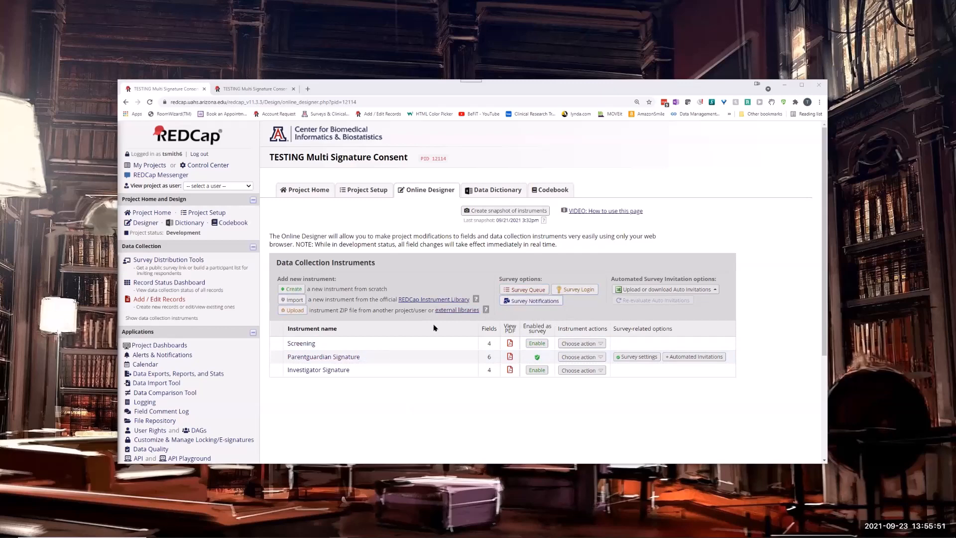
# Choose a survey for Save As This Survey In File Repository in the Multi Signature Consent module's configuration and save it.
pyautogui.scroll(-3, 210, 334)
pyautogui.click(164, 325)
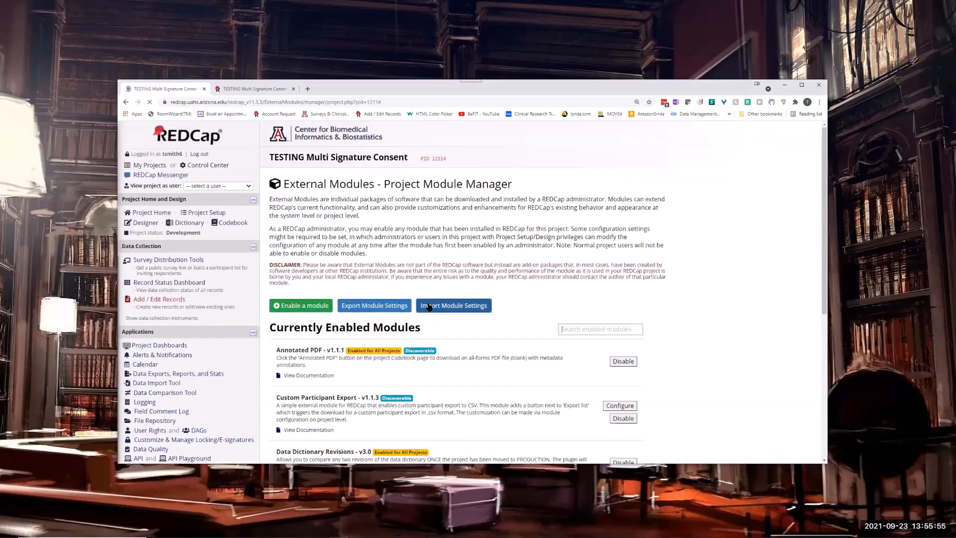
pyautogui.scroll(-5, 428, 306)
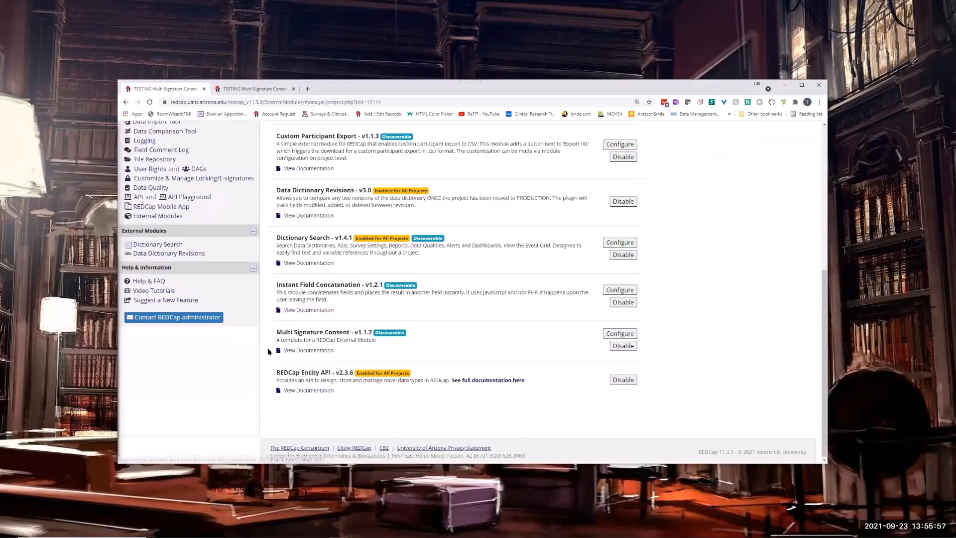
pyautogui.click(620, 333)
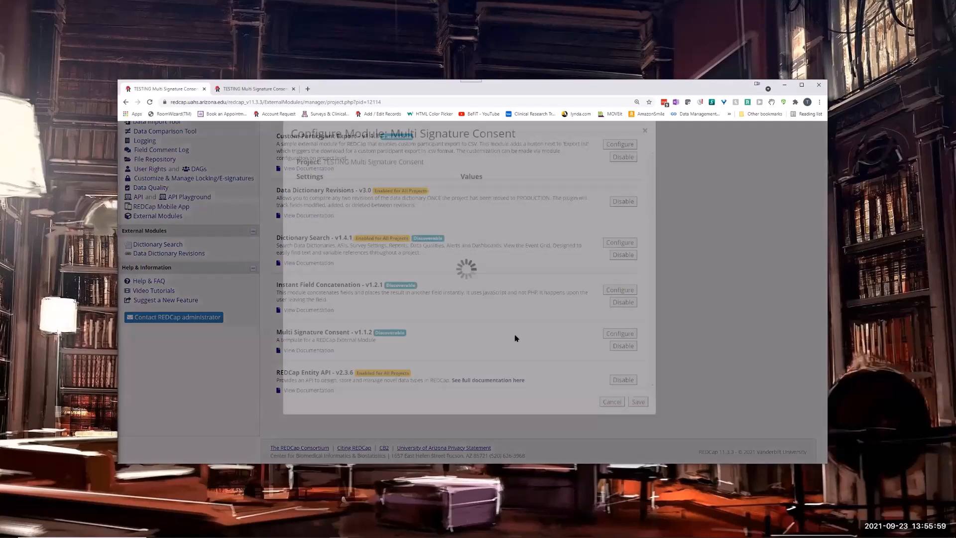
pyautogui.scroll(-1, 444, 313)
pyautogui.scroll(-10, 445, 312)
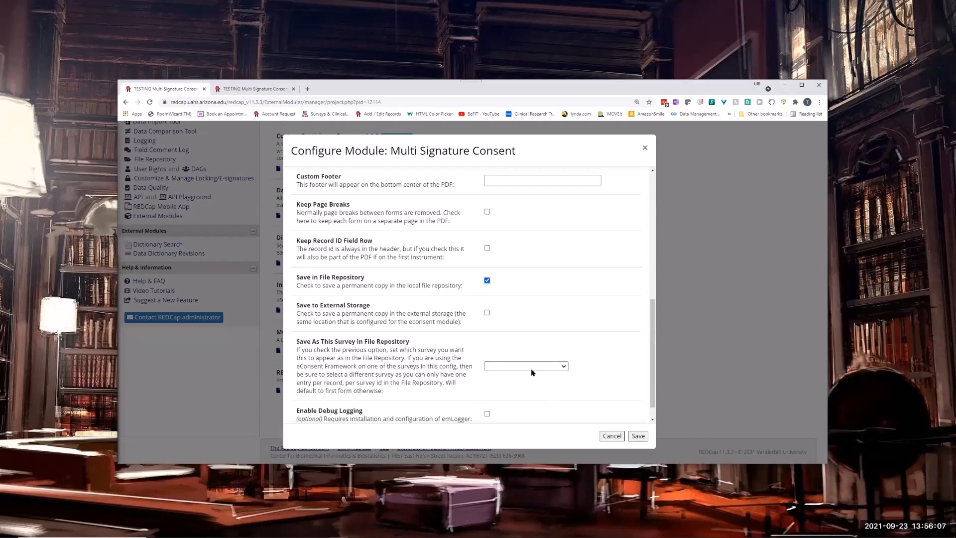
pyautogui.click(565, 366)
pyautogui.click(507, 401)
pyautogui.click(638, 437)
pyautogui.click(638, 436)
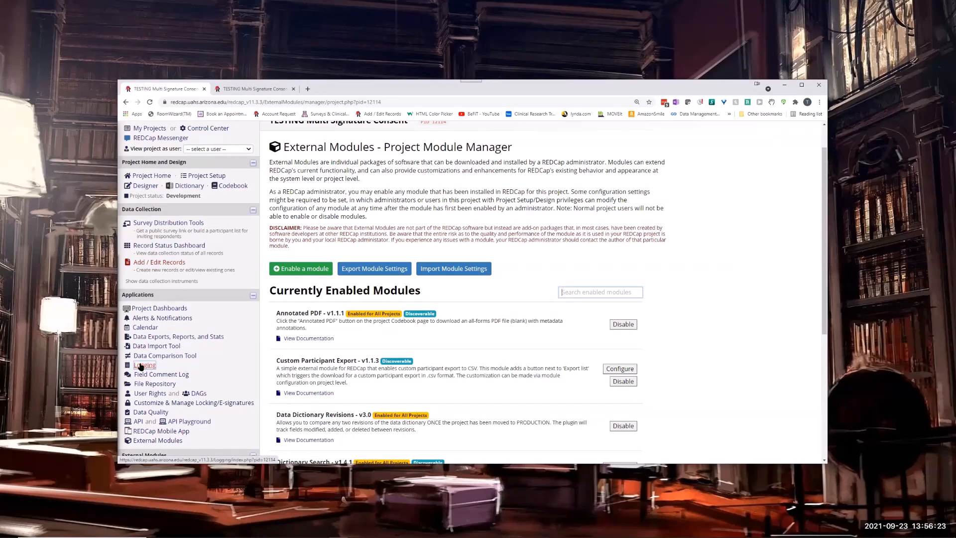
# Examine the archived Parent/Guardian Signature entries for the test records in the File Repository's PDF Survey Archive.
pyautogui.click(155, 384)
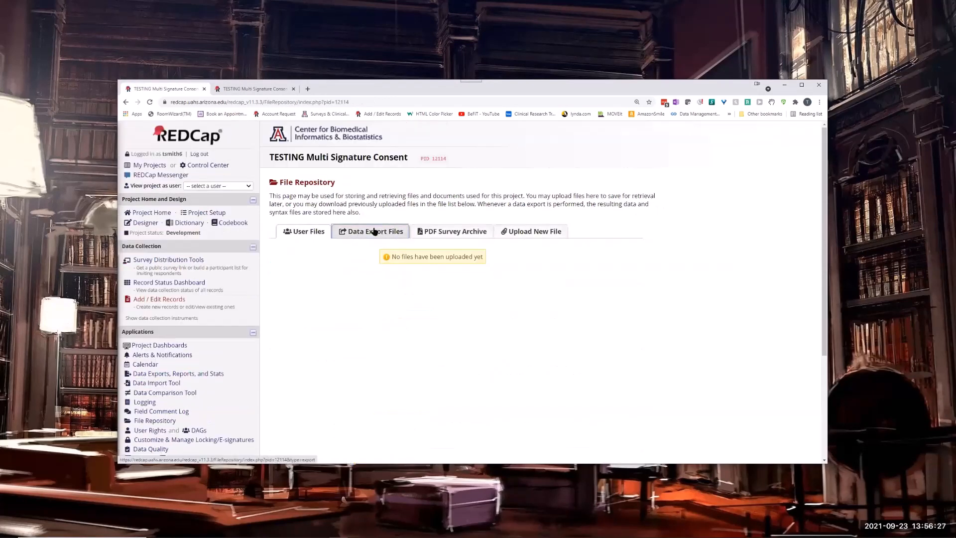
pyautogui.click(442, 232)
pyautogui.scroll(-5, 431, 274)
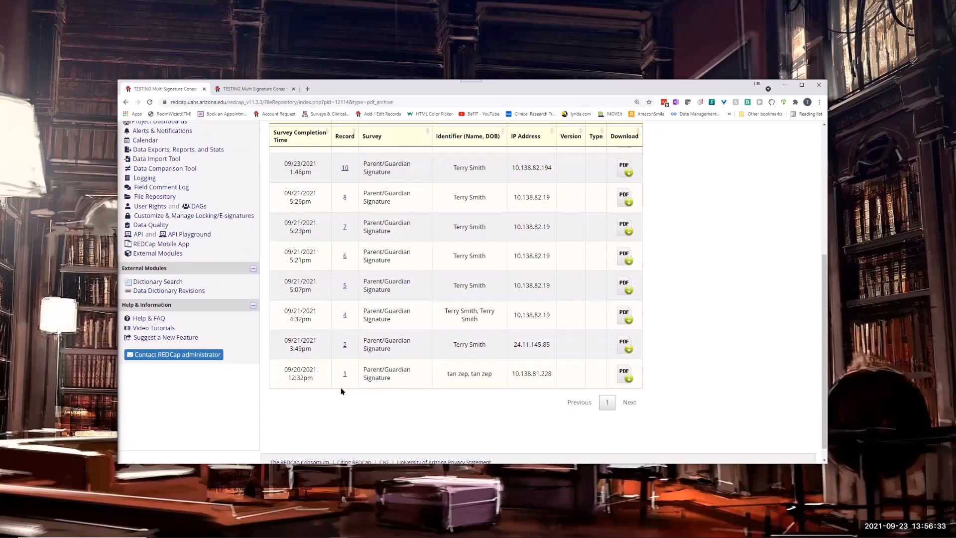
pyautogui.scroll(4, 403, 361)
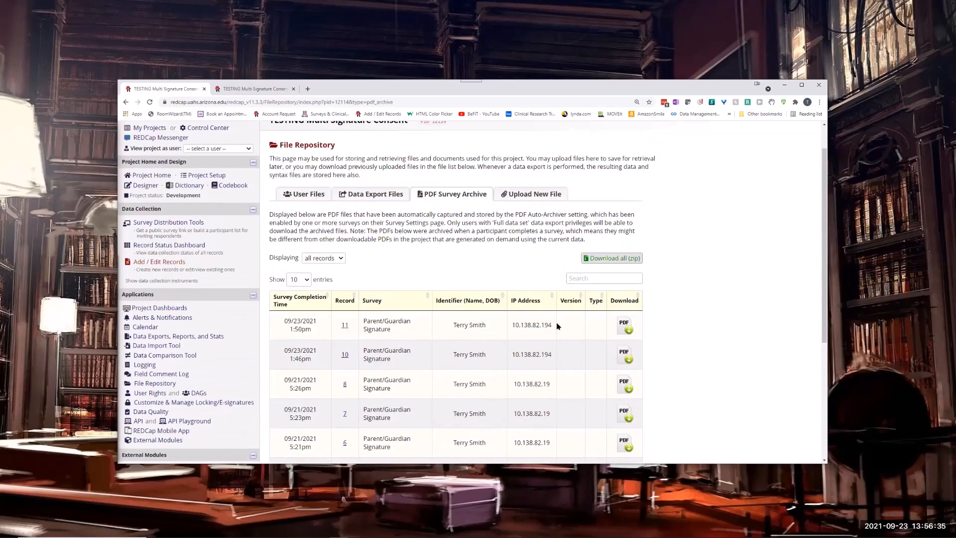
pyautogui.click(345, 326)
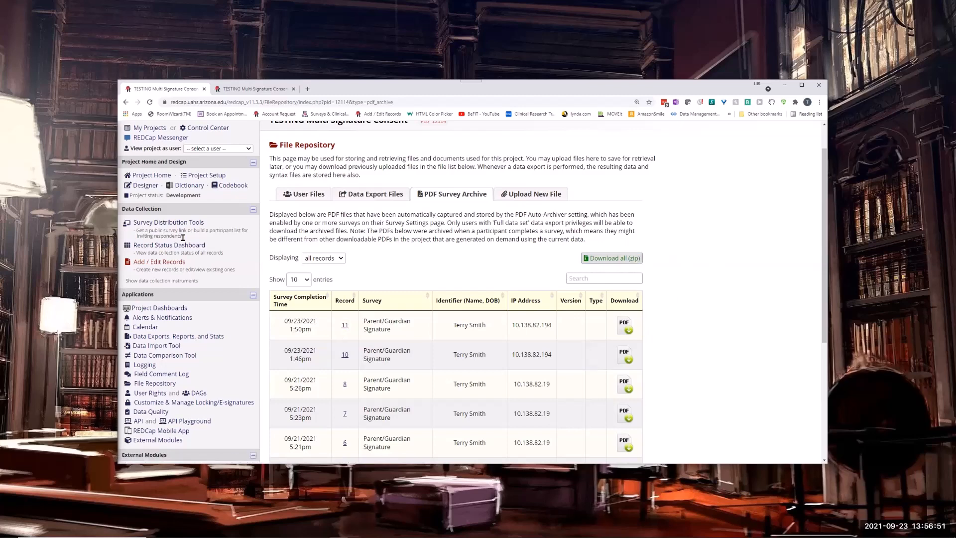
pyautogui.click(608, 261)
# Leave record 11's Parentguardian Signature form without saving, then add new record 12 and open its Screening form.
pyautogui.hotkey('ctrl', 'Tab')
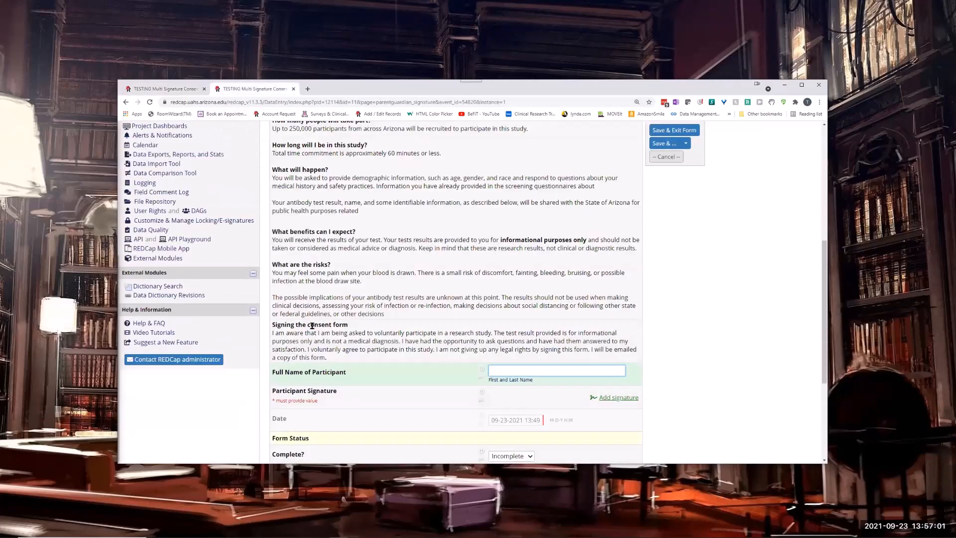
pyautogui.scroll(10, 170, 322)
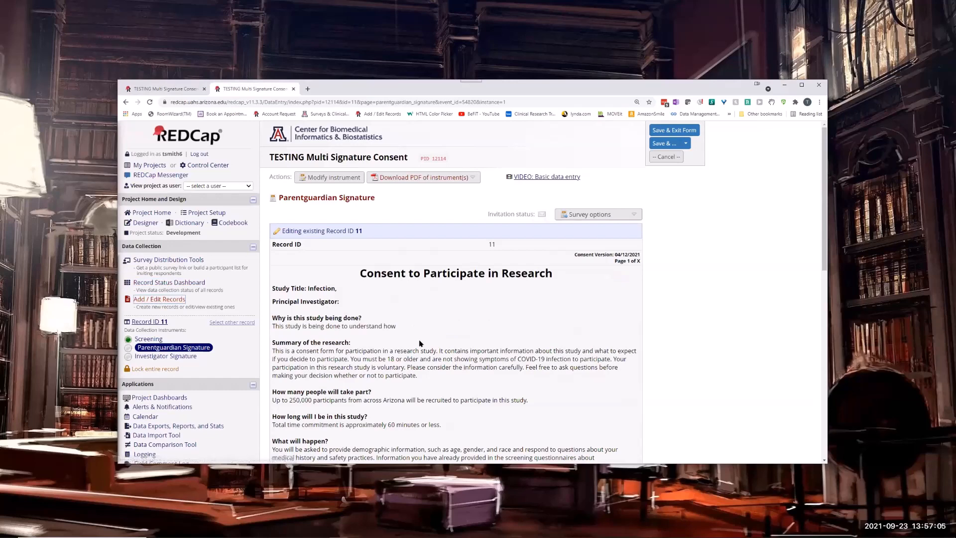
pyautogui.click(160, 299)
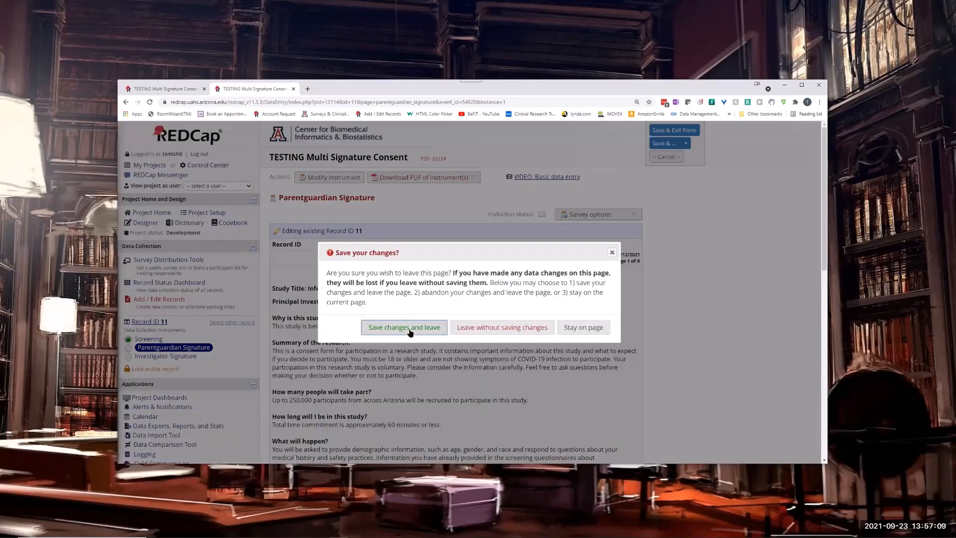
pyautogui.click(502, 327)
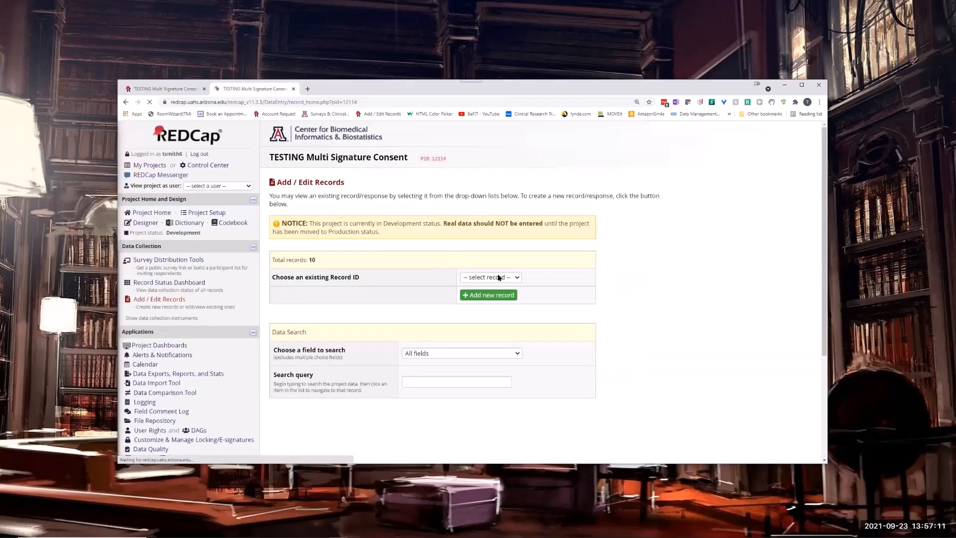
pyautogui.click(499, 277)
pyautogui.click(580, 300)
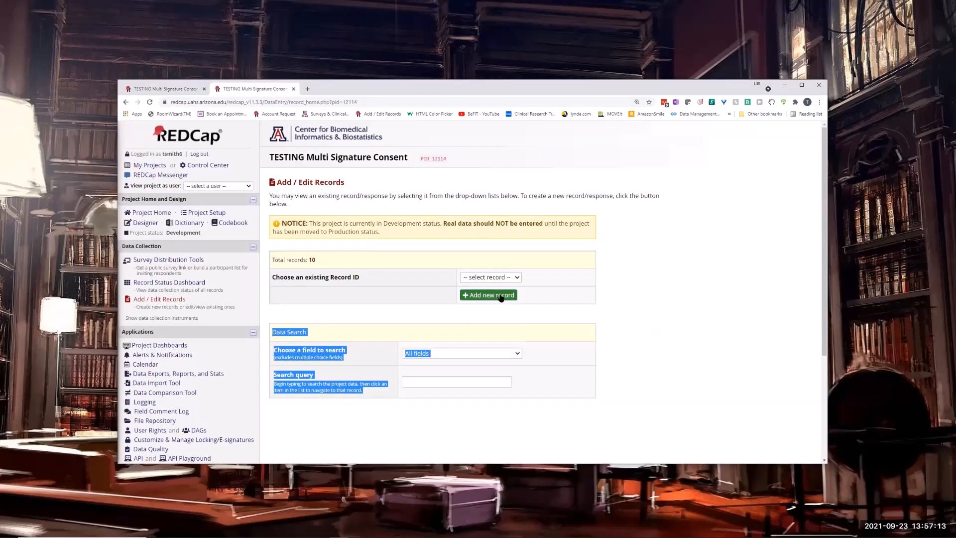
pyautogui.click(499, 298)
pyautogui.click(393, 306)
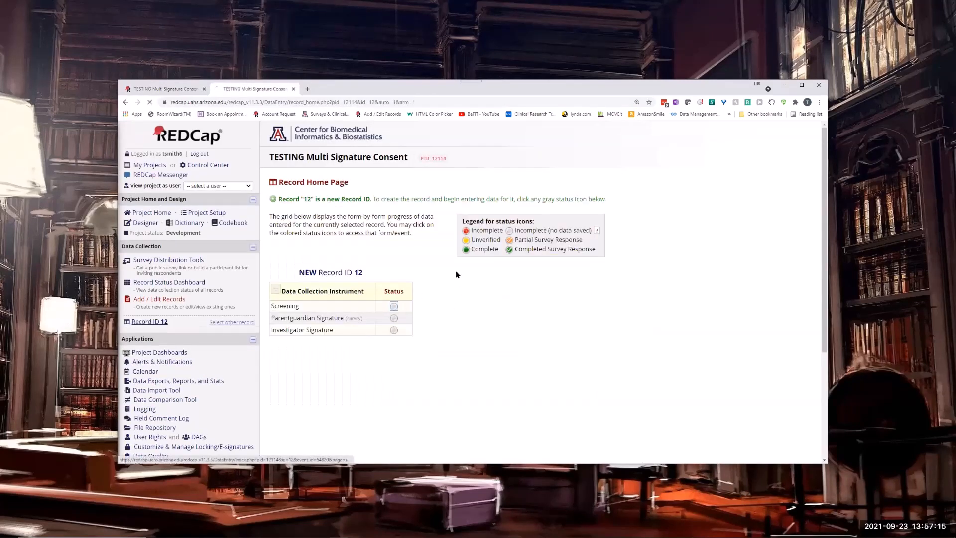
# Enter the participant's first name, last name and e-mail on record 12's Screening form, mark it Complete, and save and exit.
pyautogui.click(499, 243)
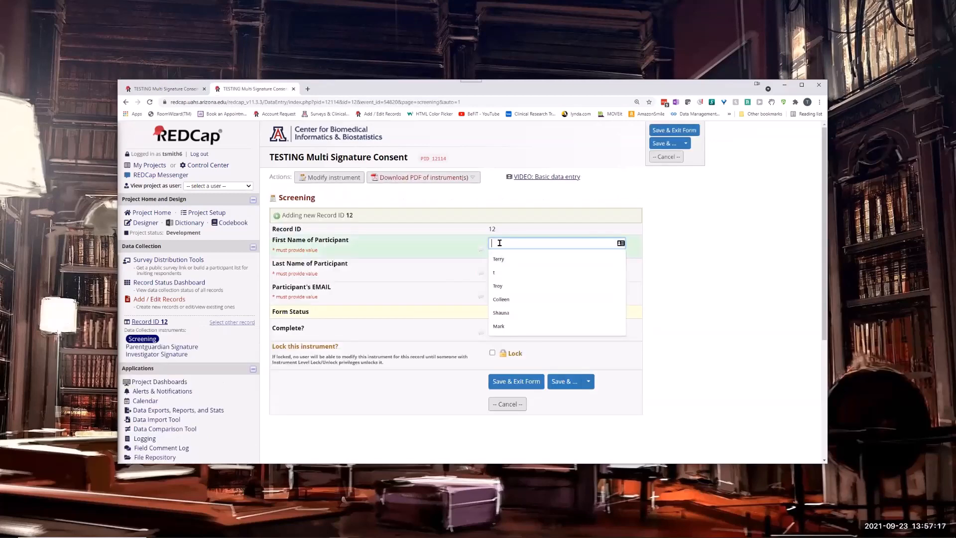
pyautogui.click(496, 257)
pyautogui.click(501, 267)
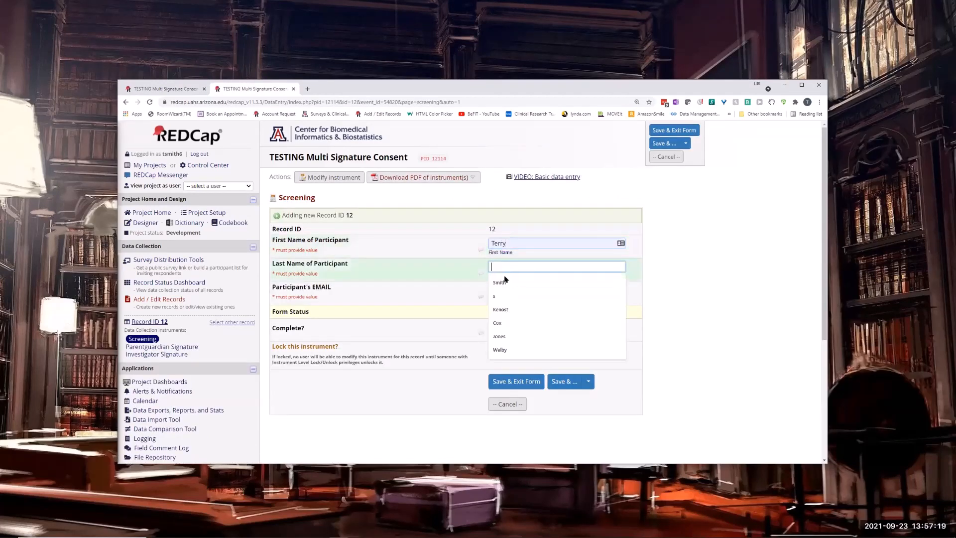
pyautogui.click(503, 289)
pyautogui.click(498, 293)
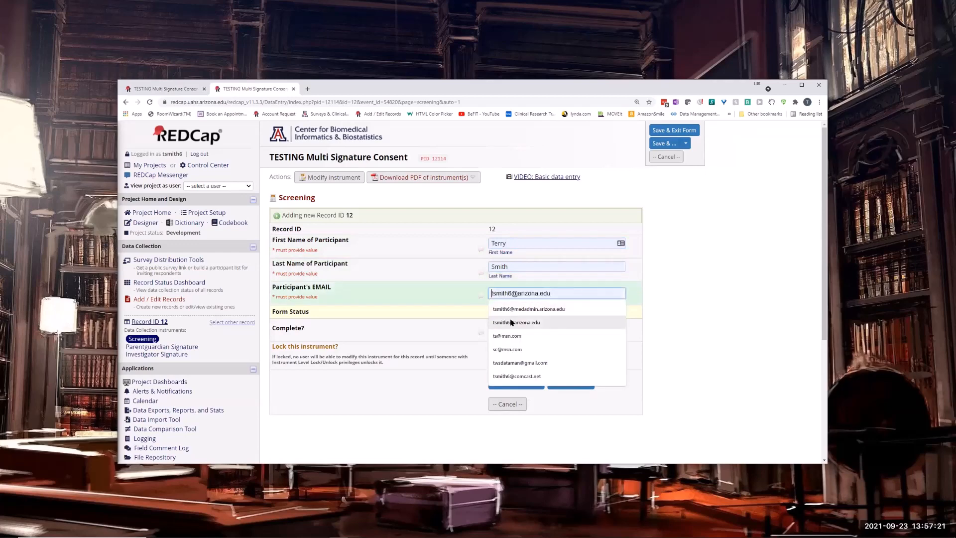
pyautogui.click(518, 323)
pyautogui.click(511, 329)
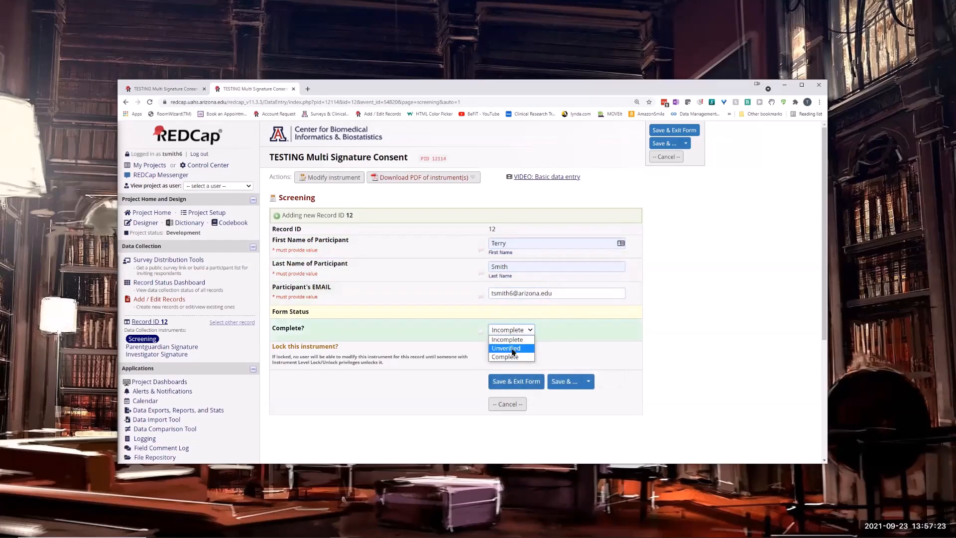
pyautogui.click(505, 357)
pyautogui.click(501, 381)
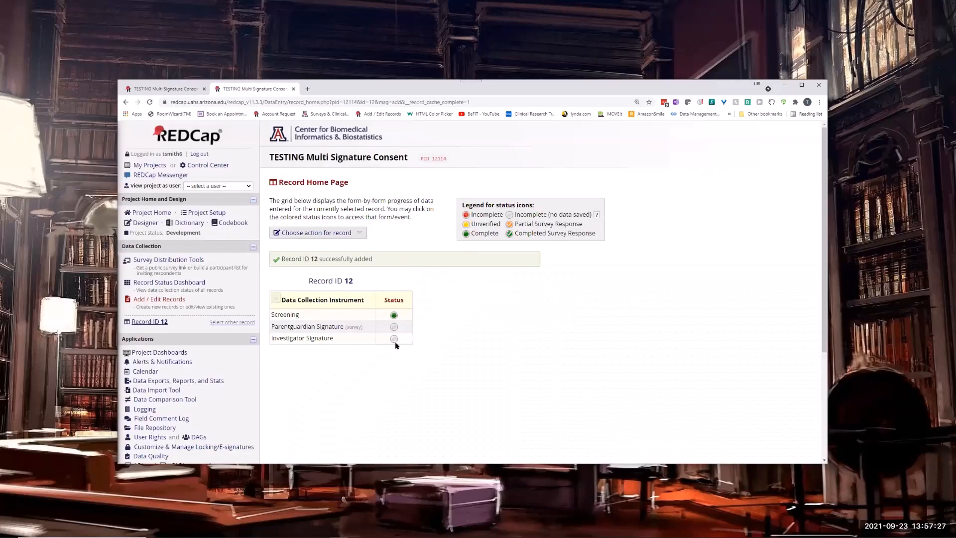
# Enter the investigator's name and a drawn signature on record 12's Investigator Signature form, mark it Complete, and save and exit.
pyautogui.click(393, 339)
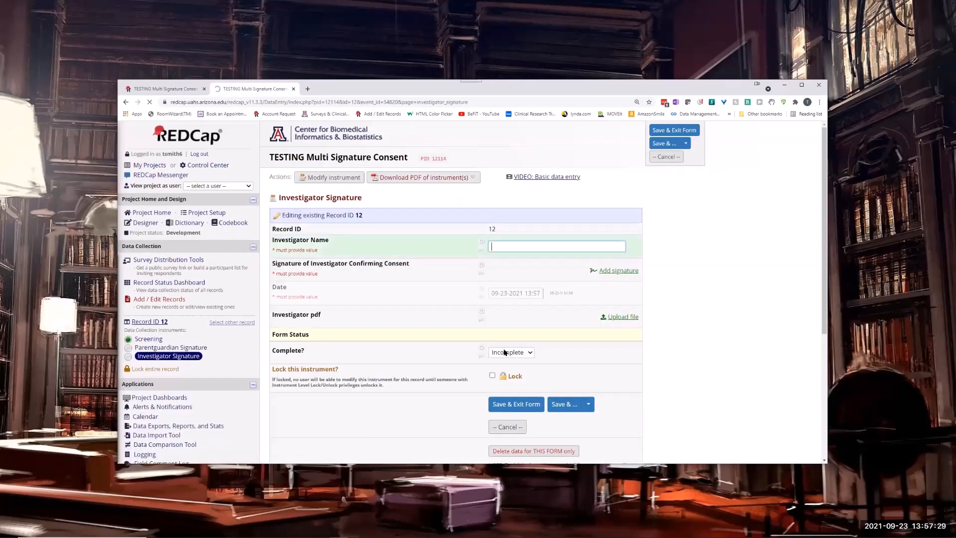
pyautogui.click(513, 247)
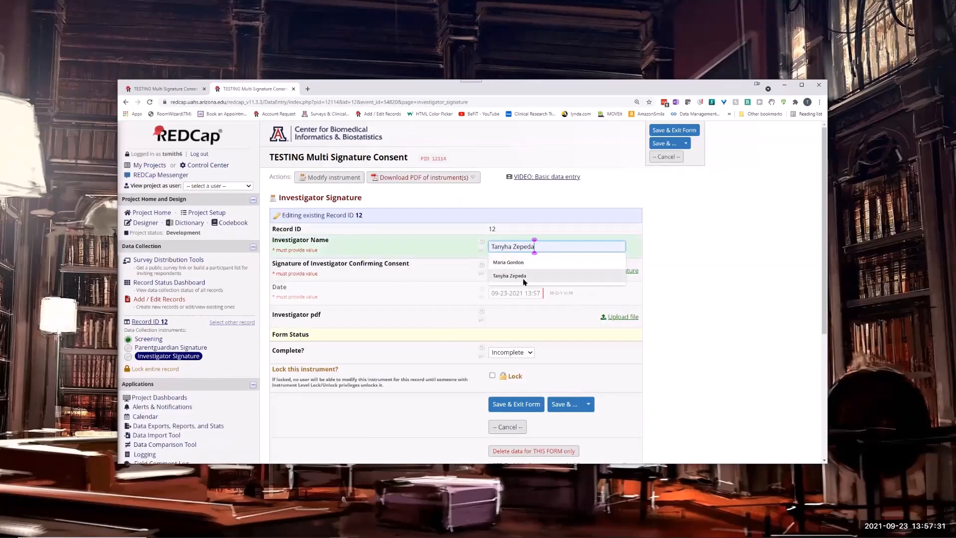
pyautogui.click(523, 277)
pyautogui.click(617, 271)
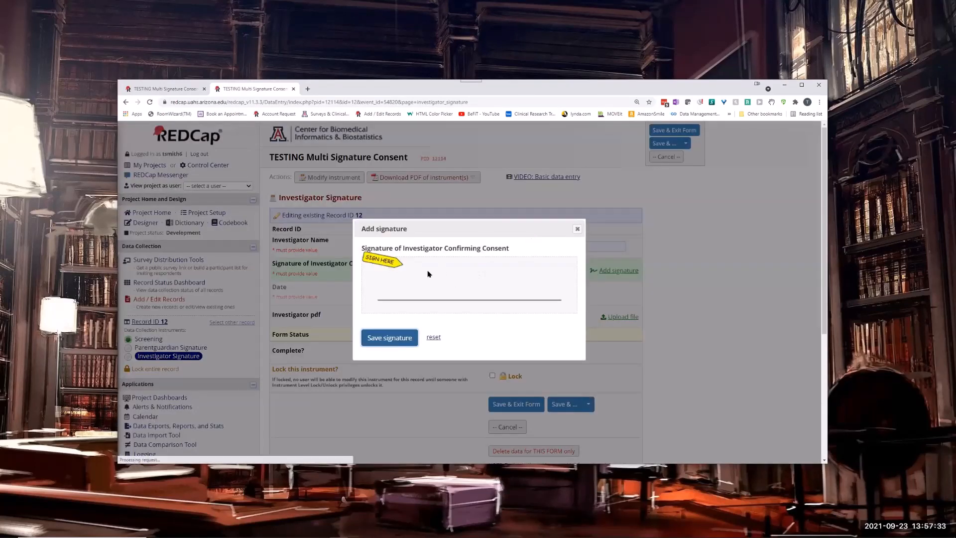
pyautogui.moveTo(429, 269)
pyautogui.mouseDown()
pyautogui.moveTo(429, 294)
pyautogui.moveTo(477, 268)
pyautogui.moveTo(484, 295)
pyautogui.mouseUp()
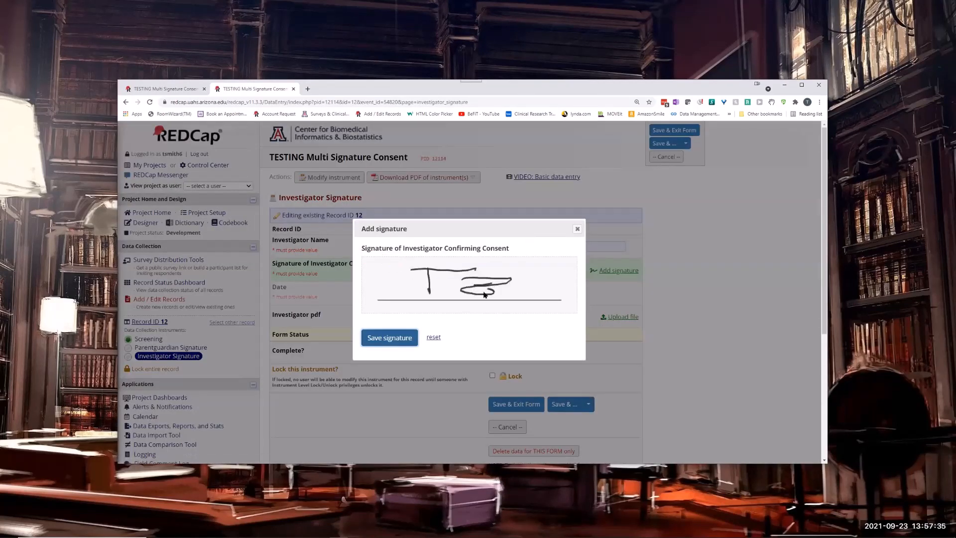
pyautogui.click(389, 338)
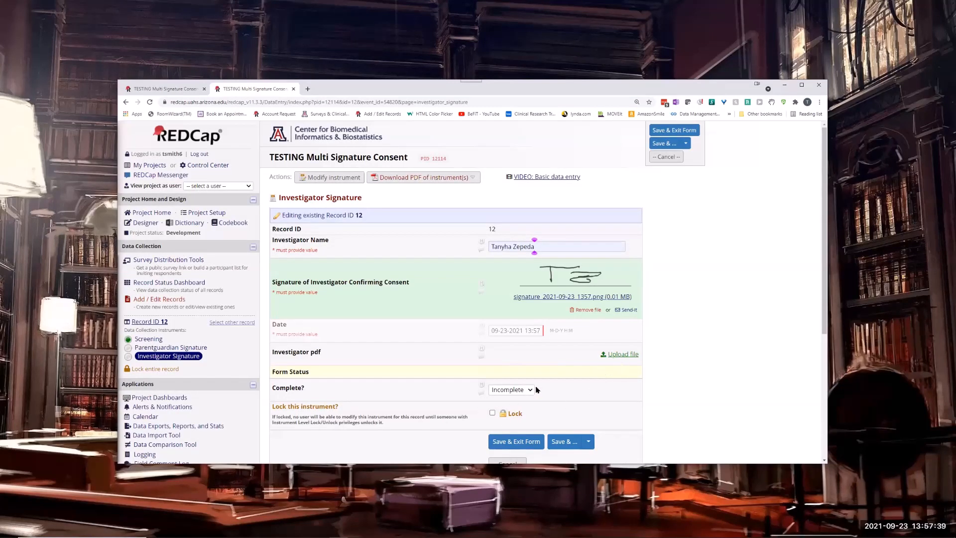
pyautogui.click(513, 391)
pyautogui.click(513, 408)
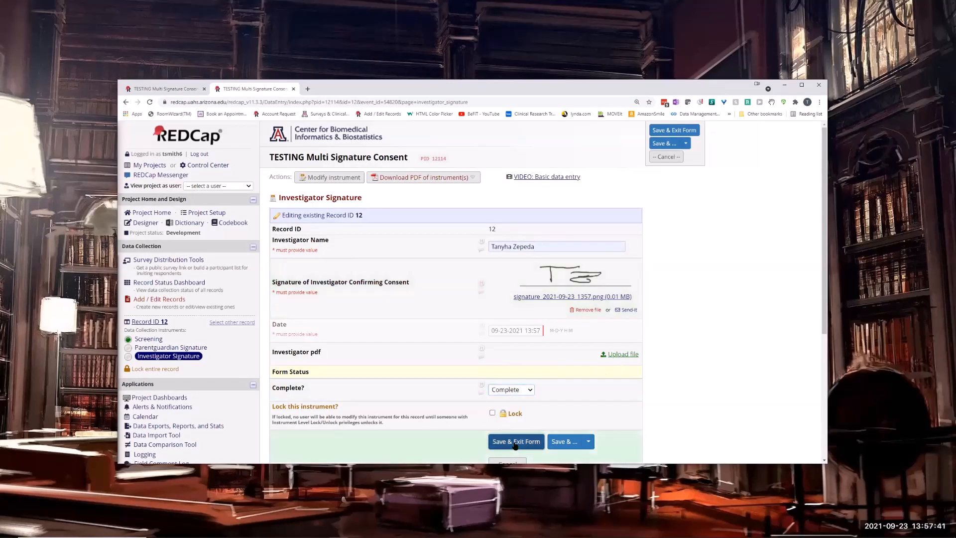
pyautogui.click(516, 441)
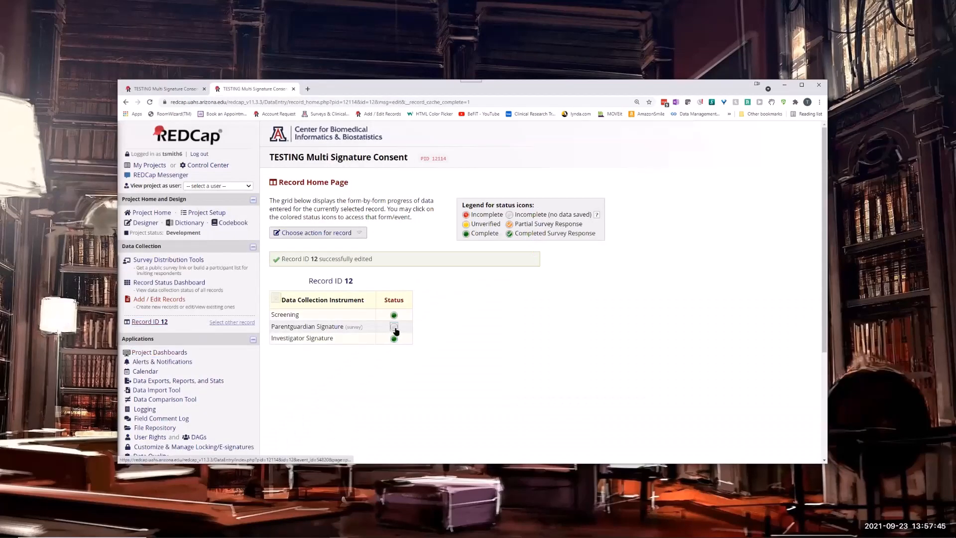
# Open record 12's Parentguardian Signature form and launch it as a survey.
pyautogui.click(393, 327)
pyautogui.scroll(-10, 588, 266)
pyautogui.scroll(10, 588, 267)
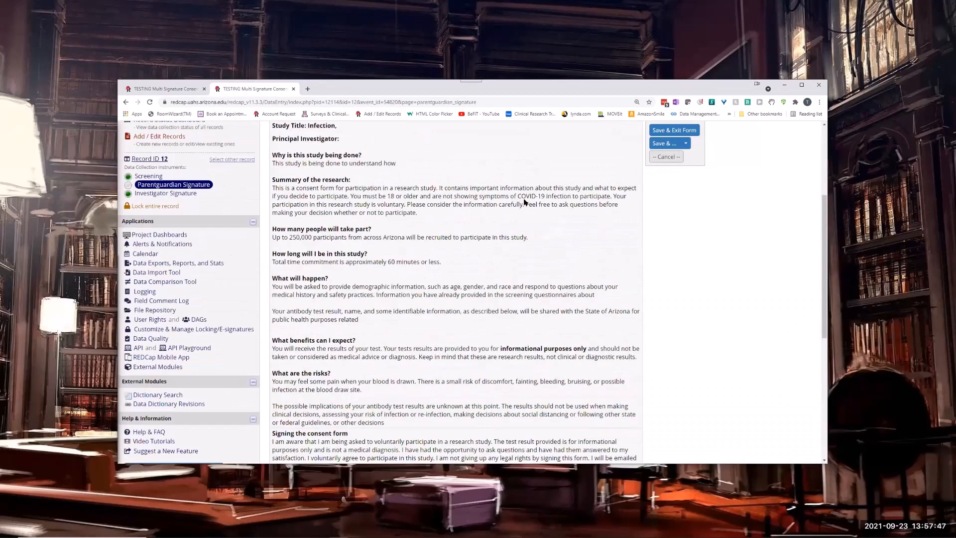
pyautogui.click(587, 214)
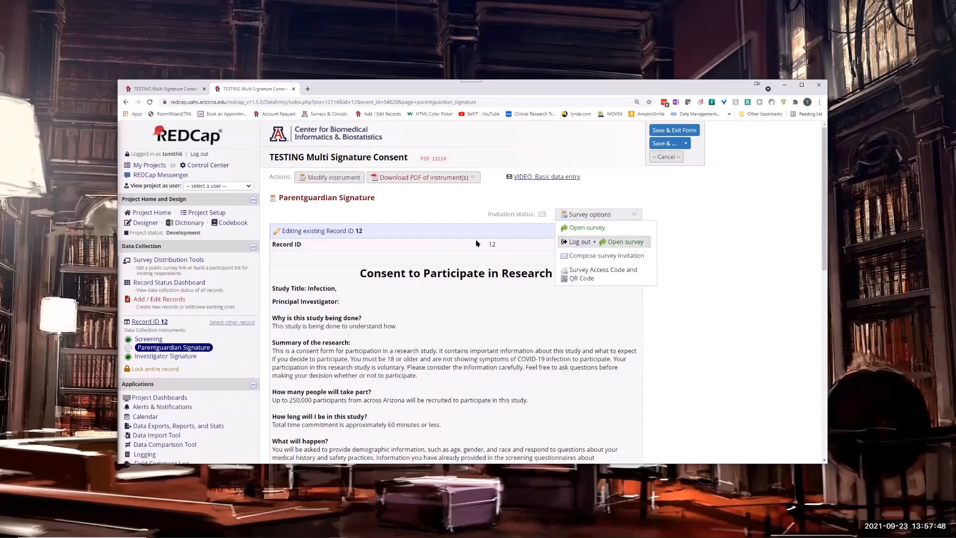
pyautogui.click(584, 228)
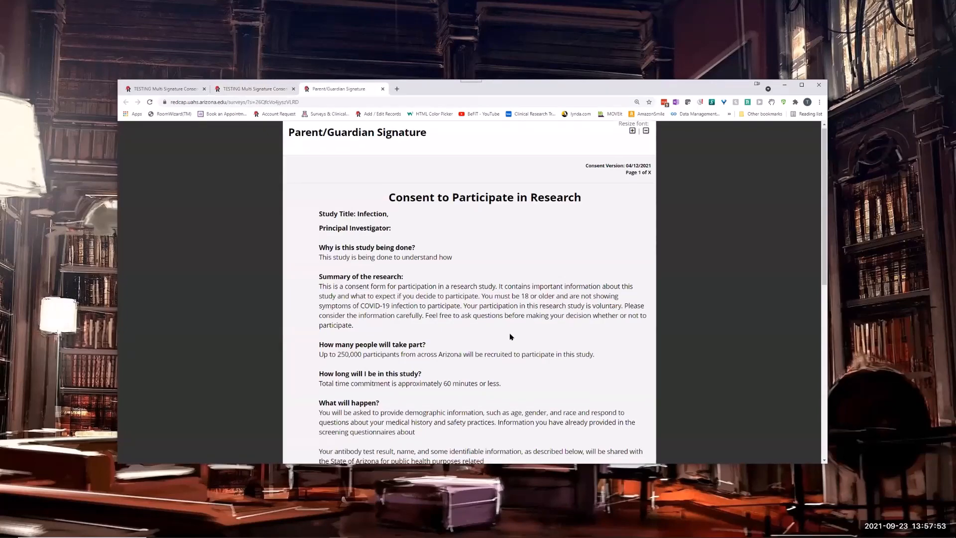
# Enter the participant's full name and a drawn participant signature in the consent survey, and continue to its next page.
pyautogui.scroll(-15, 510, 336)
pyautogui.click(527, 305)
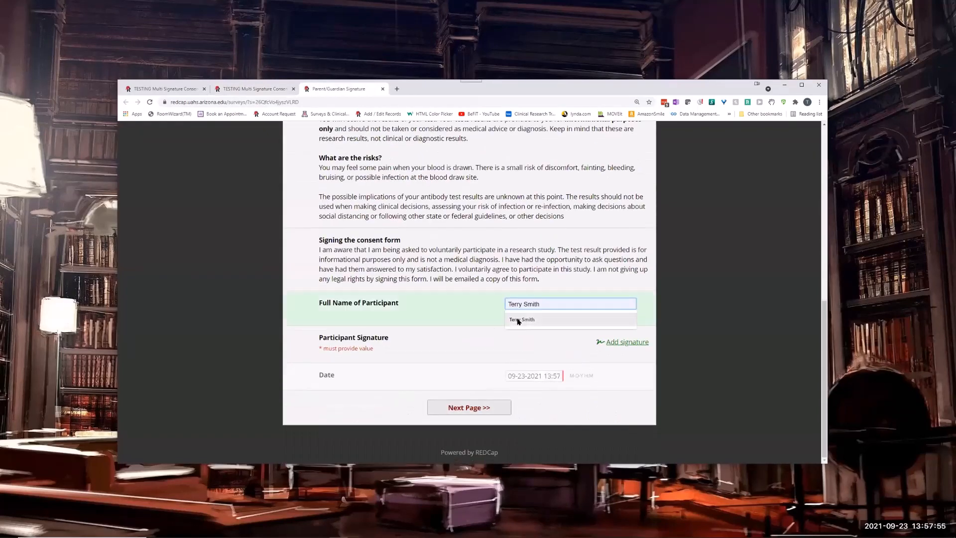
pyautogui.click(517, 320)
pyautogui.click(623, 341)
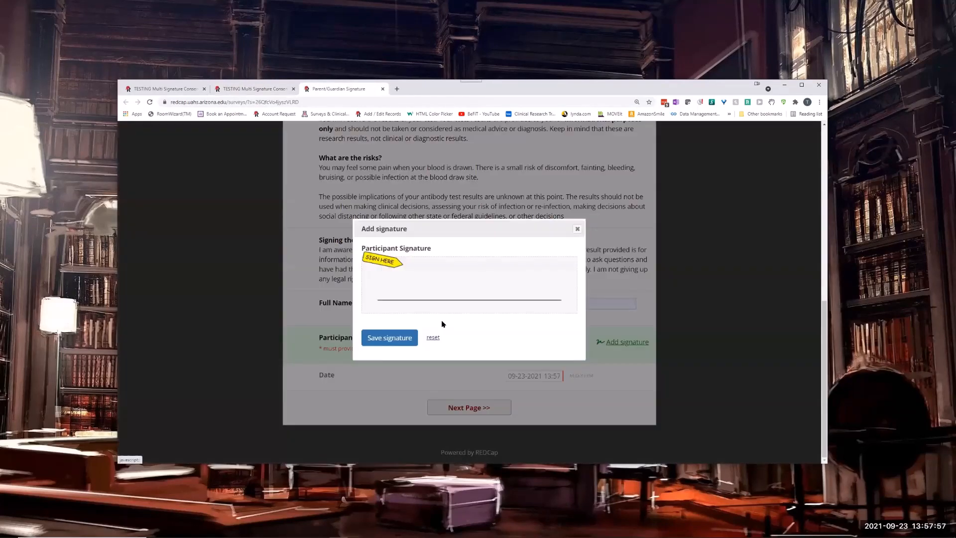
pyautogui.moveTo(402, 277); pyautogui.dragTo(516, 296)
pyautogui.click(397, 337)
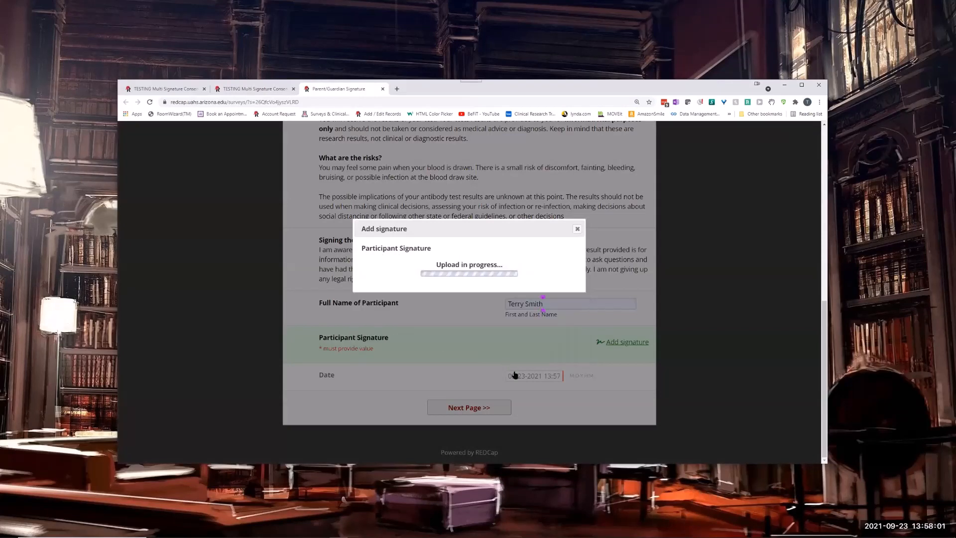
pyautogui.click(472, 441)
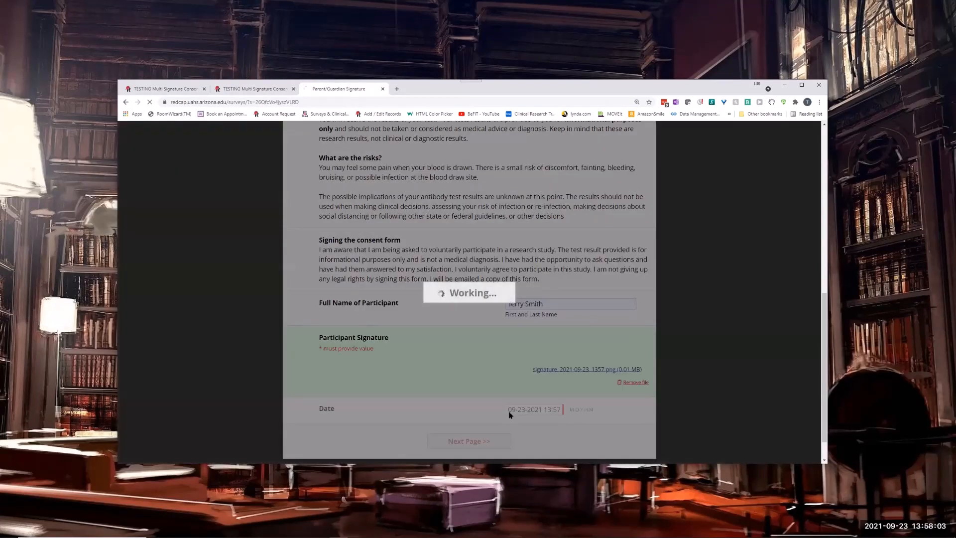
# Certify the consent document and submit the survey, close it, and leave record 12's data entry form without saving changes.
pyautogui.scroll(-1, 448, 361)
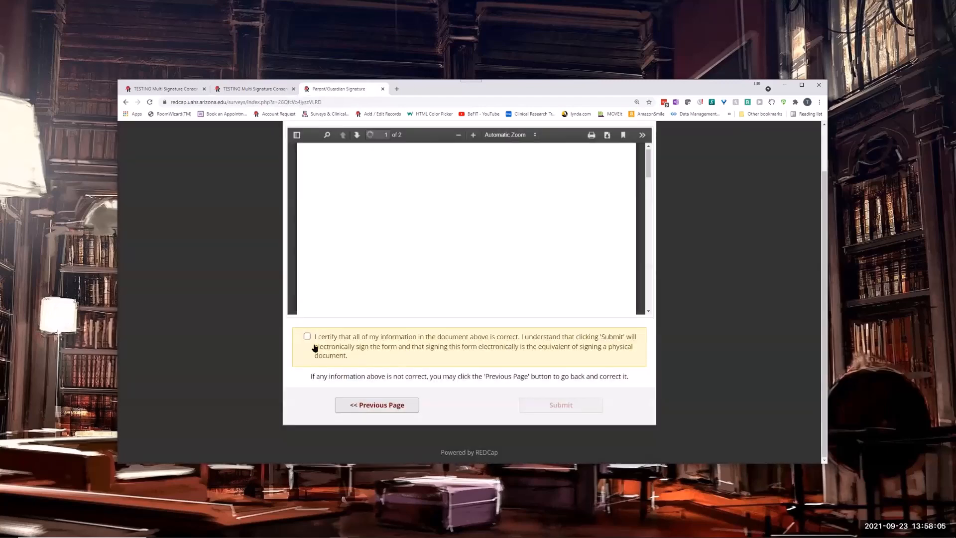
pyautogui.click(306, 337)
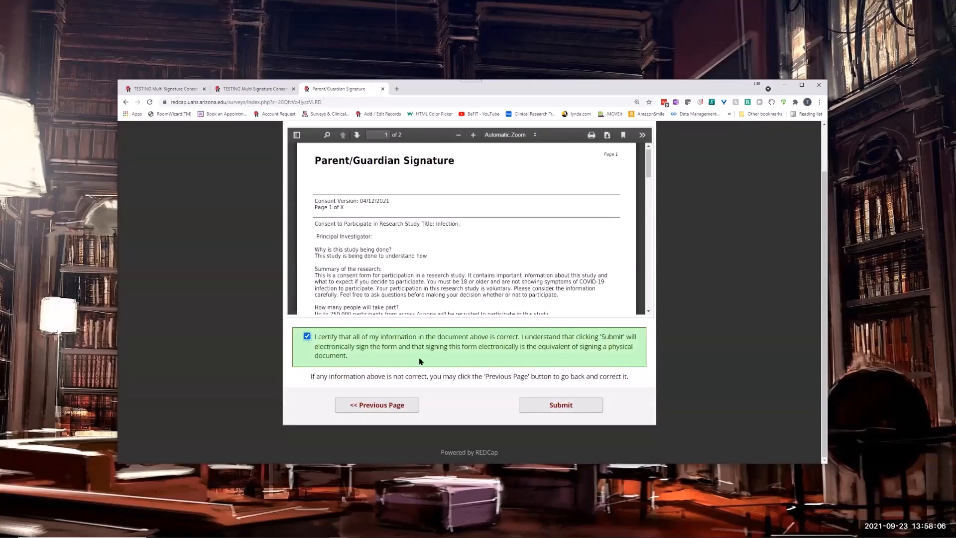
pyautogui.click(560, 405)
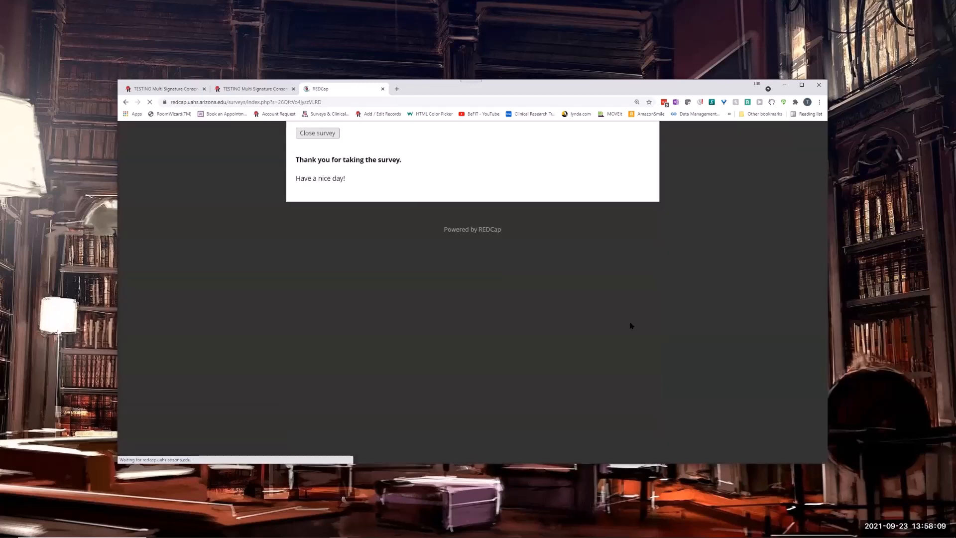
pyautogui.click(317, 132)
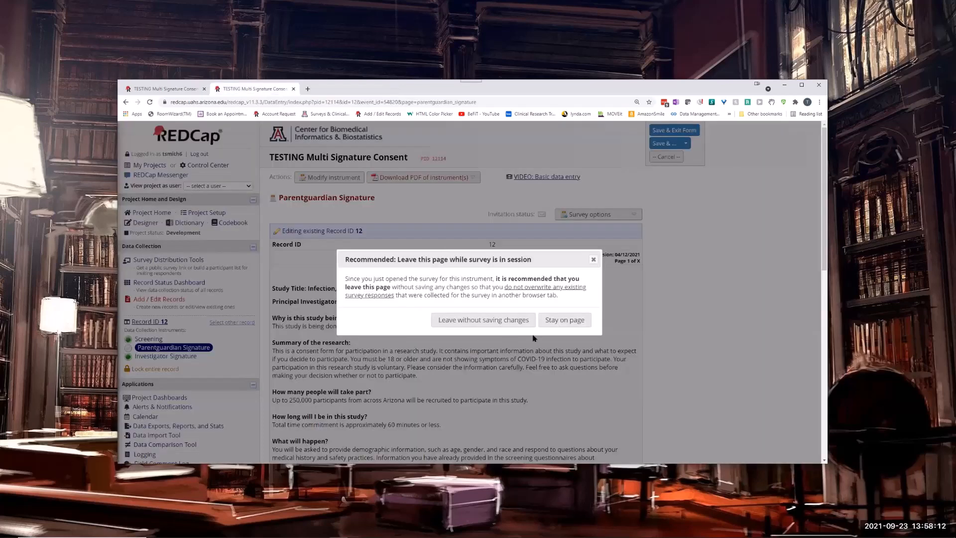
pyautogui.click(483, 320)
# Look up record 12's Parent/Guardian Signature entry in the File Repository's PDF Survey Archive.
pyautogui.scroll(-3, 199, 322)
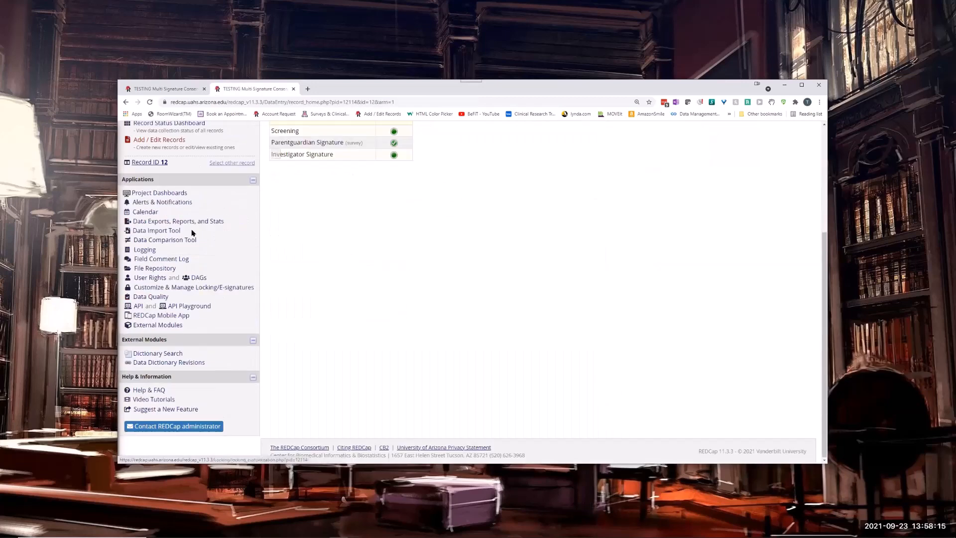
pyautogui.click(156, 269)
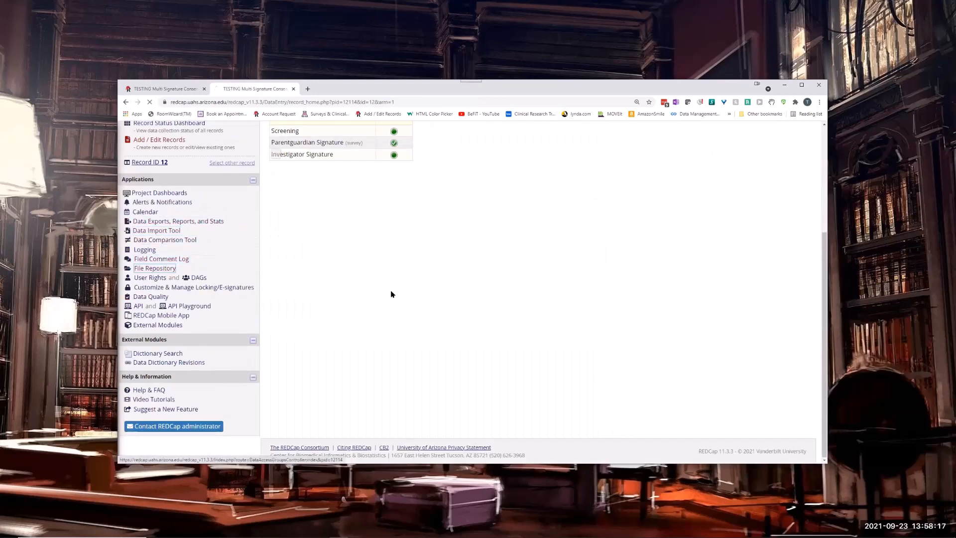
pyautogui.click(473, 231)
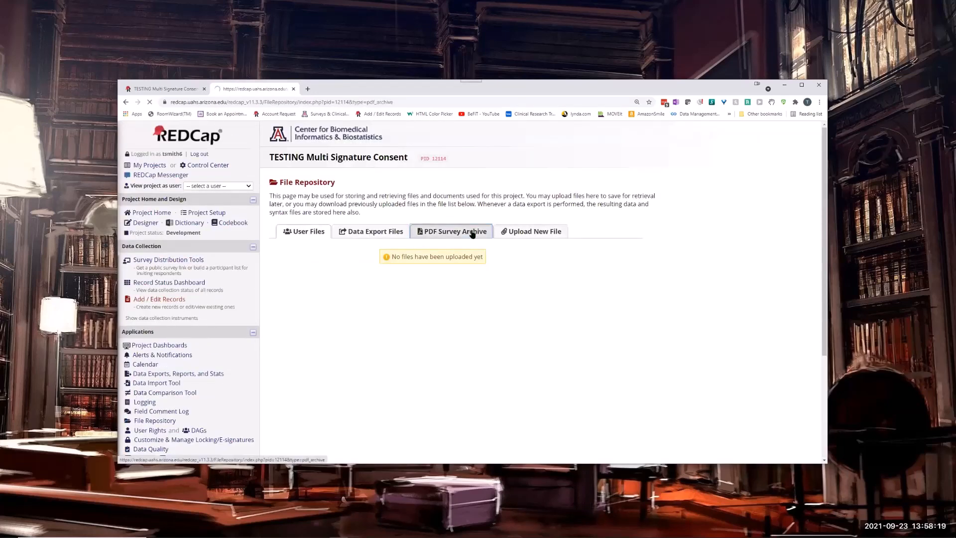
pyautogui.scroll(-1, 356, 237)
pyautogui.scroll(-3, 356, 237)
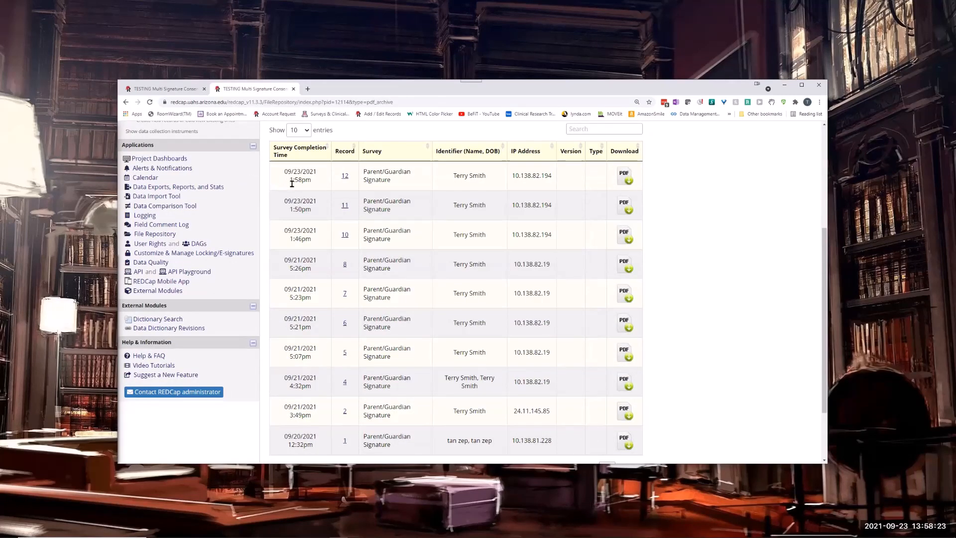
# View record 12's completed Parentguardian Signature response from its archive entry, and return to the PDF Survey Archive.
pyautogui.click(345, 176)
pyautogui.scroll(-3, 723, 259)
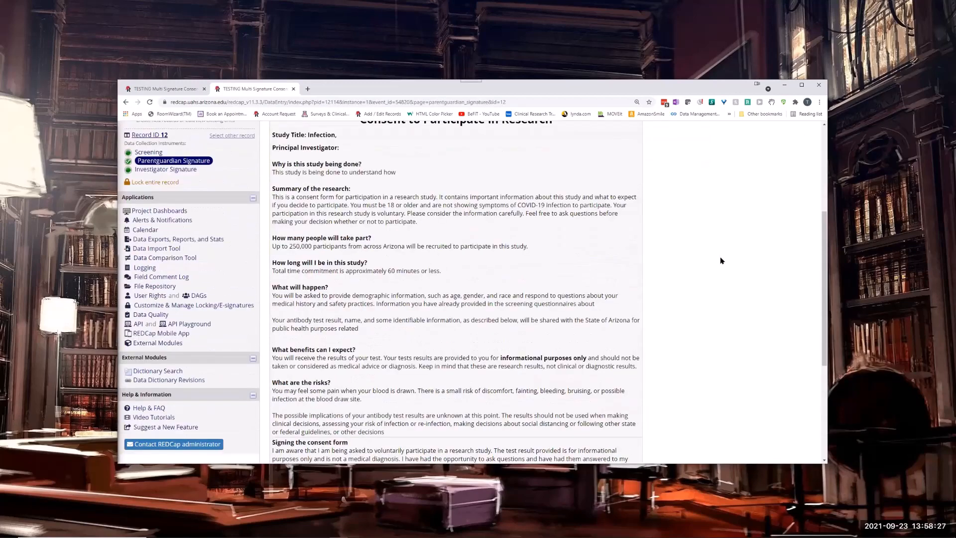
pyautogui.scroll(3, 721, 261)
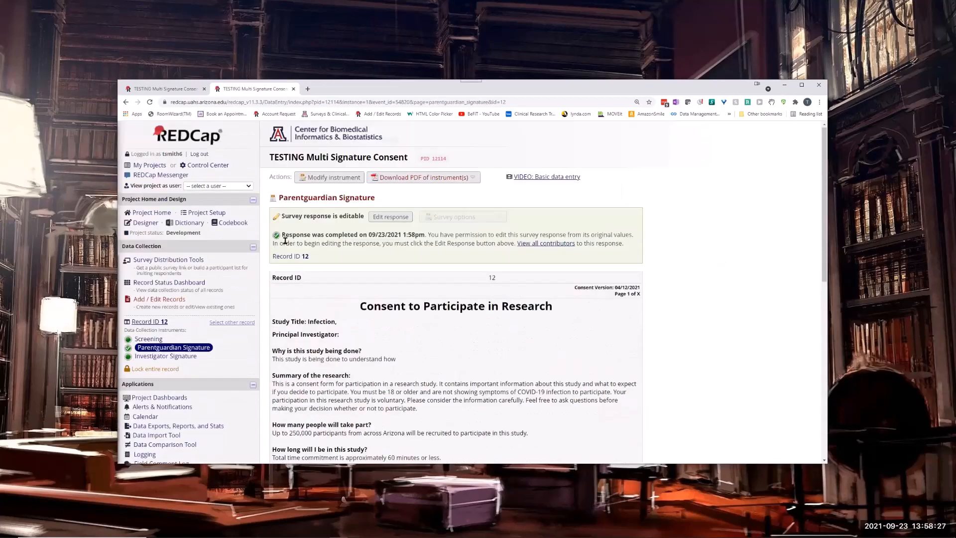
pyautogui.click(125, 101)
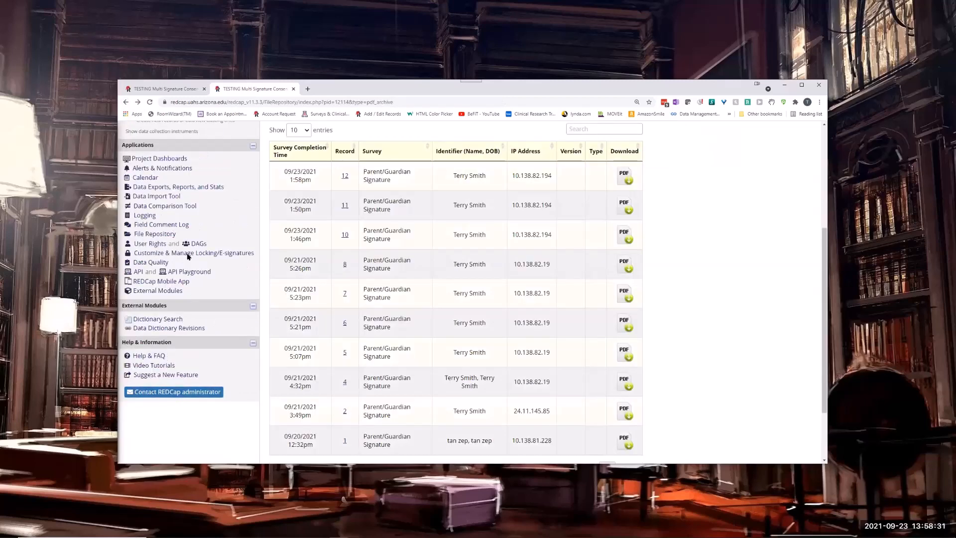
pyautogui.scroll(1, 419, 220)
# Open record 12's archived PDF, examine its consent pages, and close it.
pyautogui.click(626, 216)
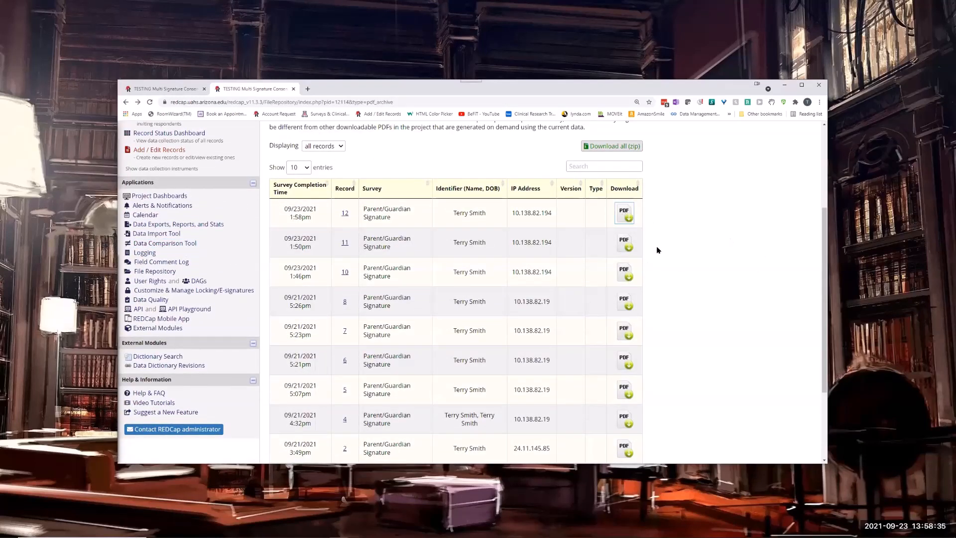
pyautogui.click(626, 216)
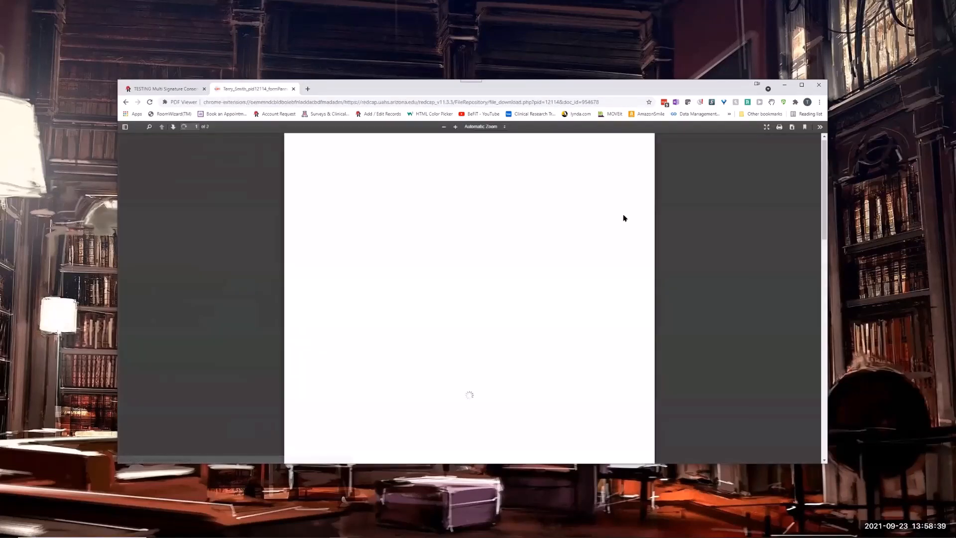
pyautogui.scroll(-4, 703, 275)
pyautogui.scroll(-4, 697, 278)
pyautogui.scroll(10, 615, 247)
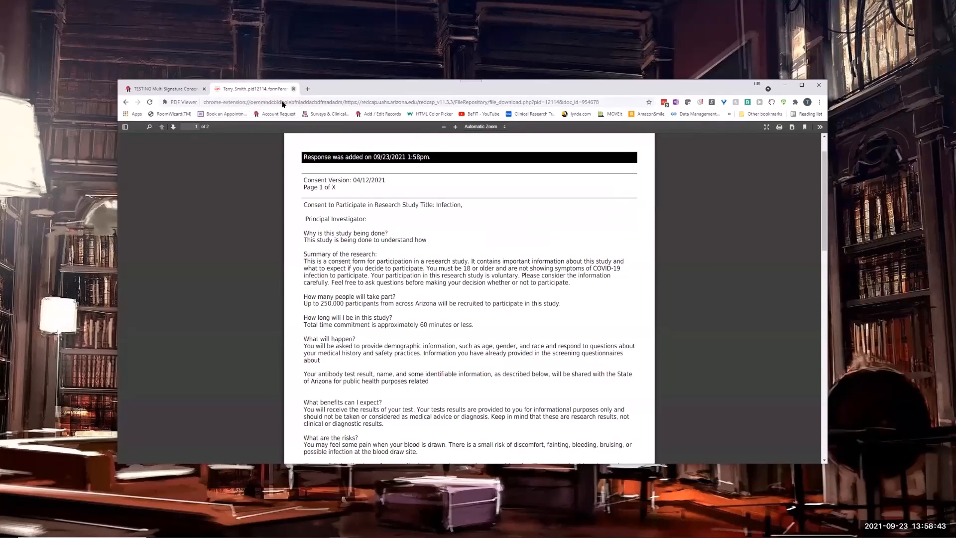
pyautogui.hotkey('ctrl', 'w')
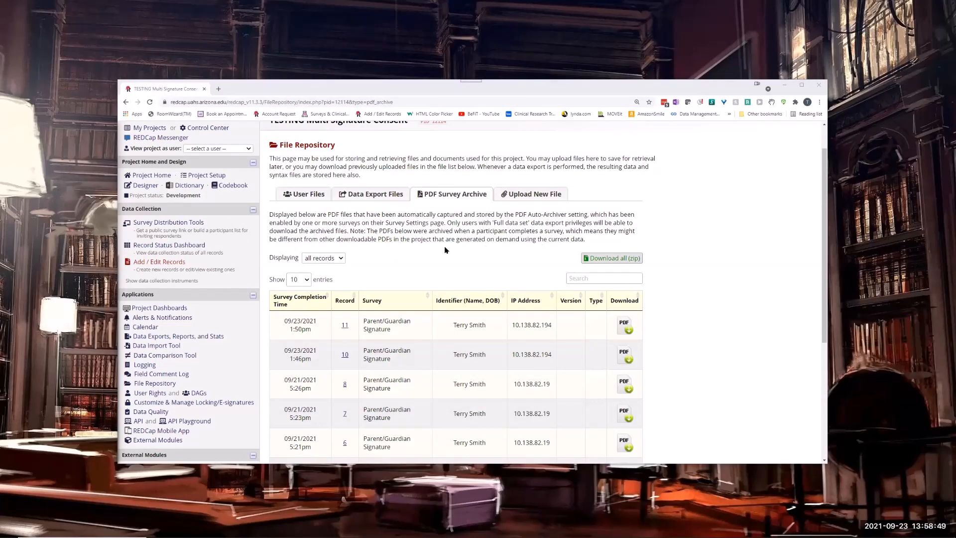
# Switch to the Outlook alert e-mail, examine both signatures in its attached PDF, and close the PDF and the message.
pyautogui.hotkey('alt', 'Tab')
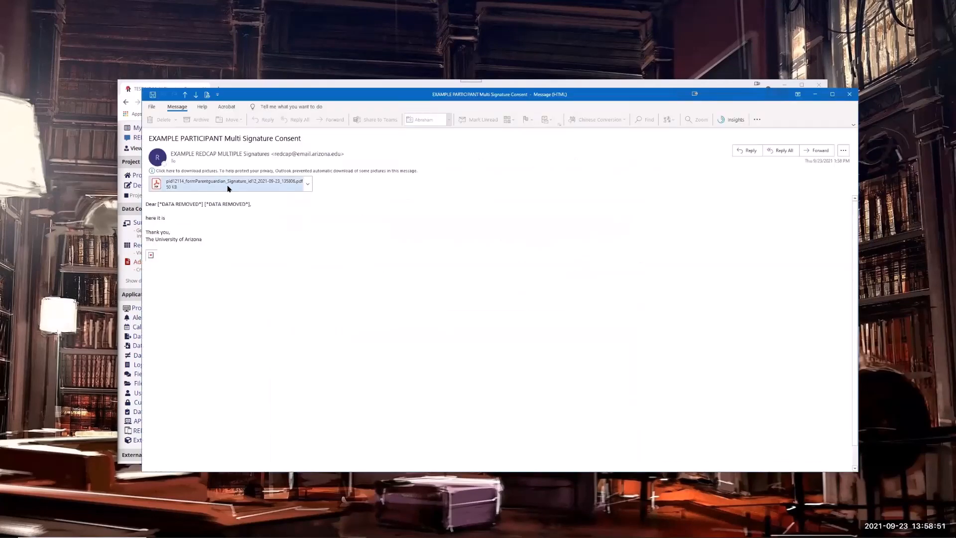
pyautogui.click(227, 185)
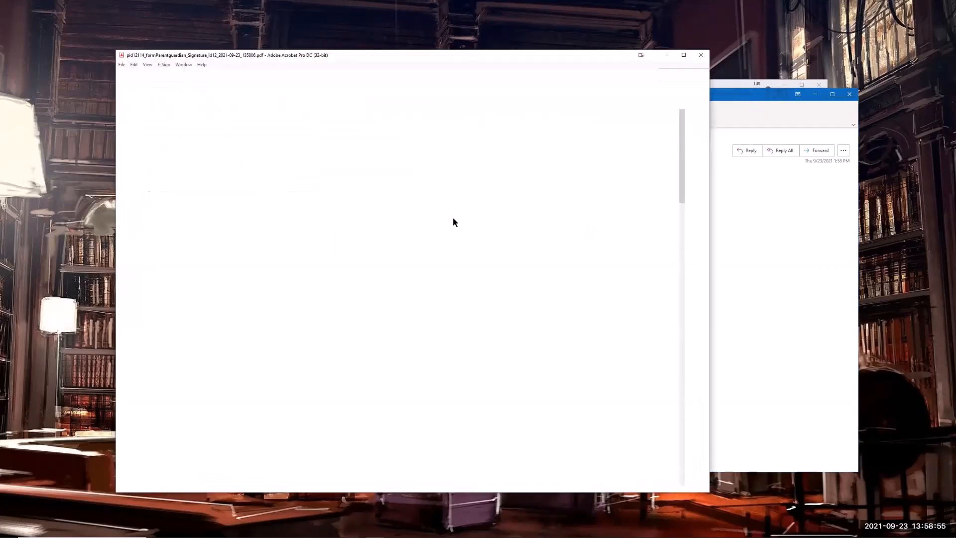
pyautogui.scroll(-1, 480, 246)
pyautogui.scroll(-20, 480, 246)
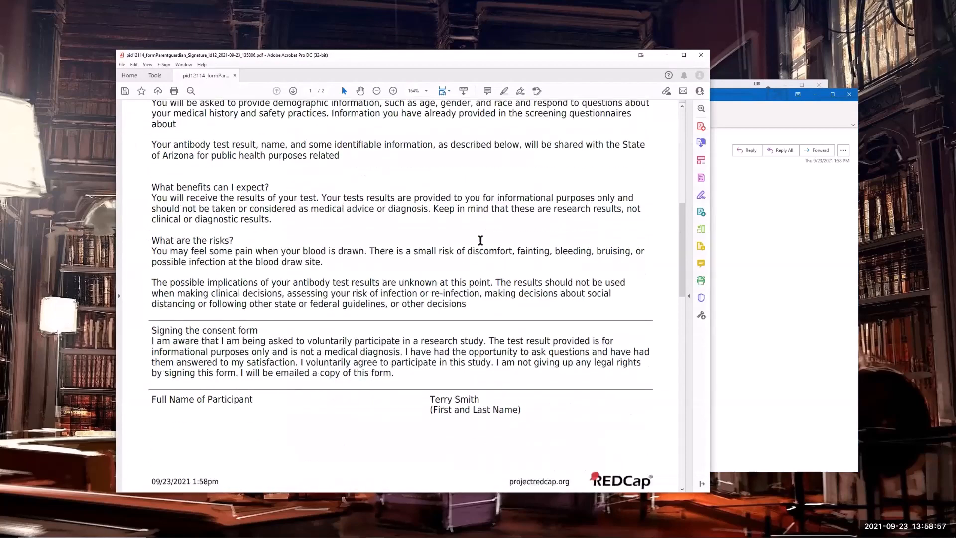
pyautogui.scroll(-3, 488, 267)
pyautogui.scroll(3, 494, 175)
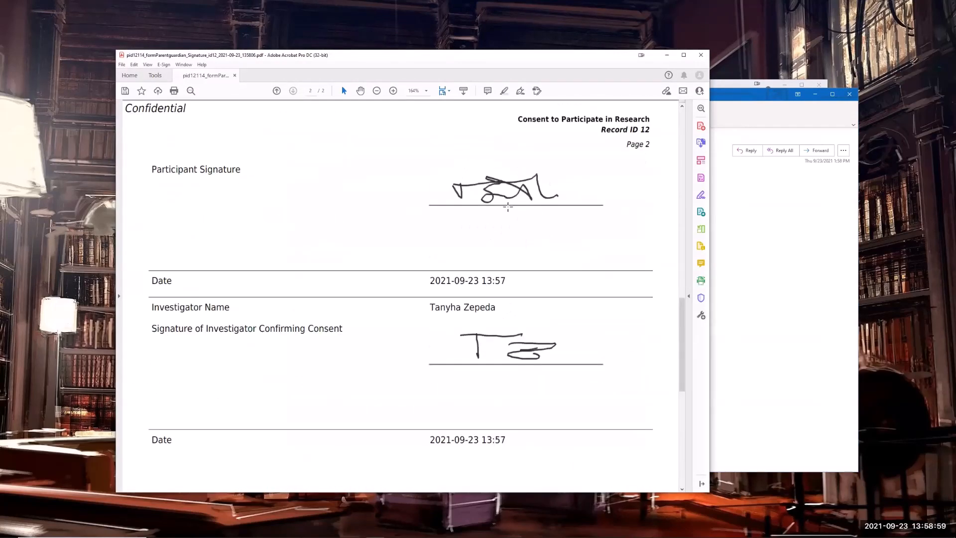
pyautogui.click(701, 59)
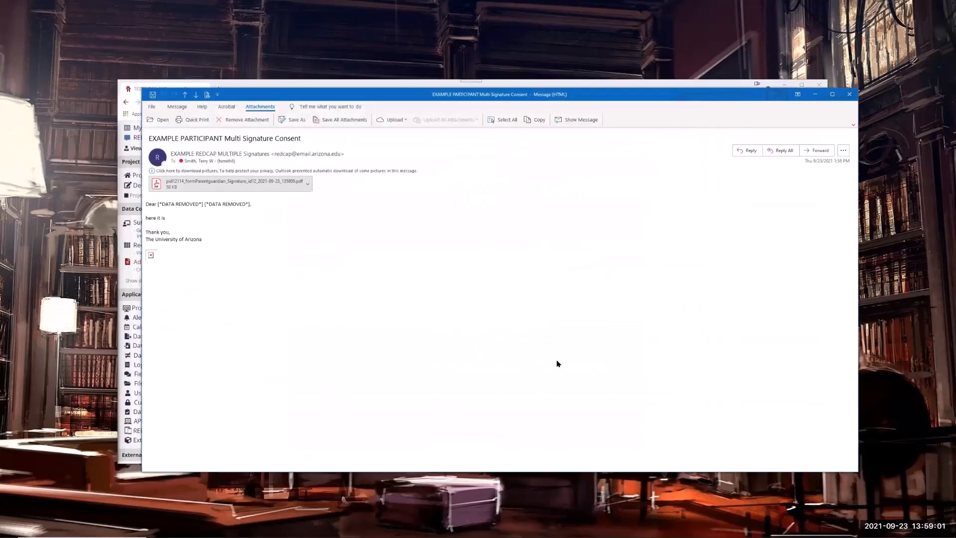
pyautogui.click(849, 94)
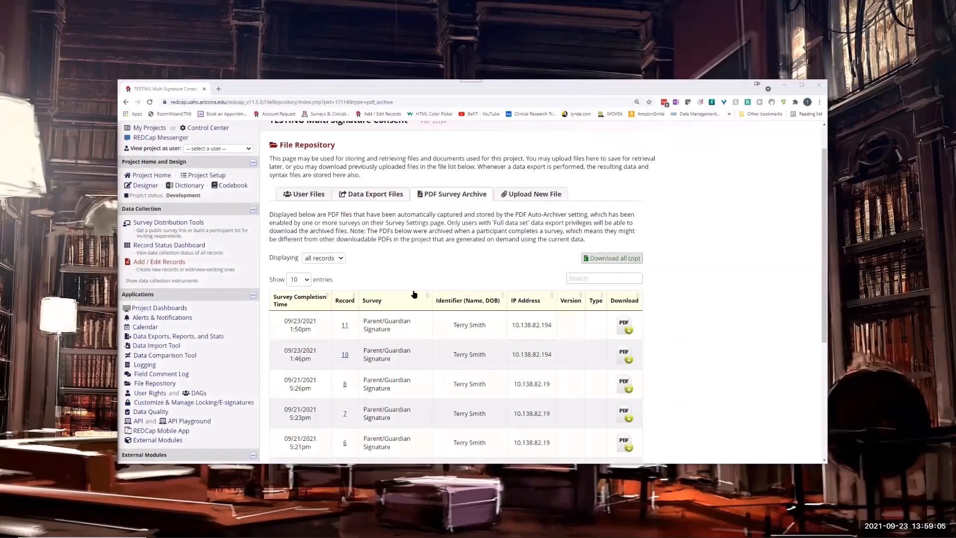
# In the Multi Signature Consent external module's configuration, enable Save to External Storage and save the settings.
pyautogui.scroll(-4, 372, 282)
pyautogui.scroll(5, 376, 276)
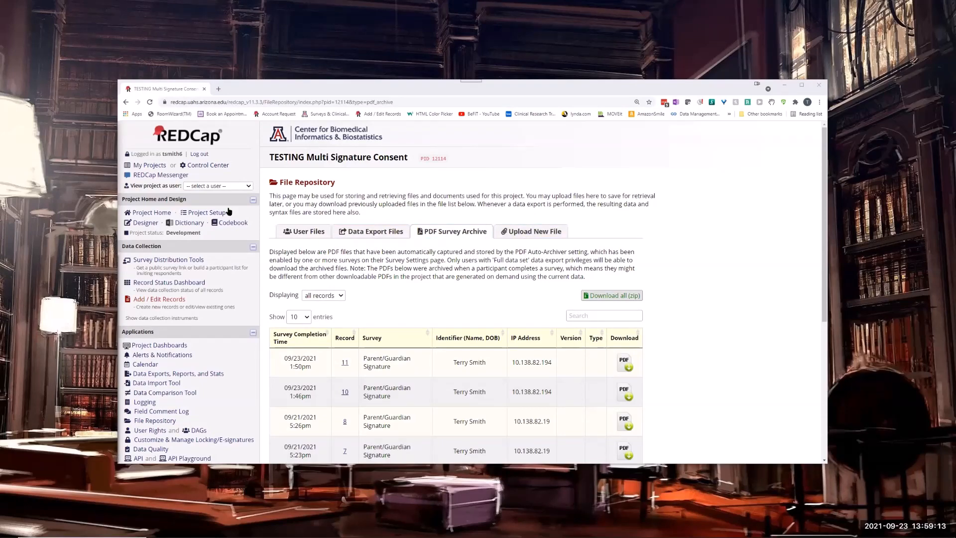
pyautogui.scroll(-5, 211, 361)
pyautogui.click(154, 239)
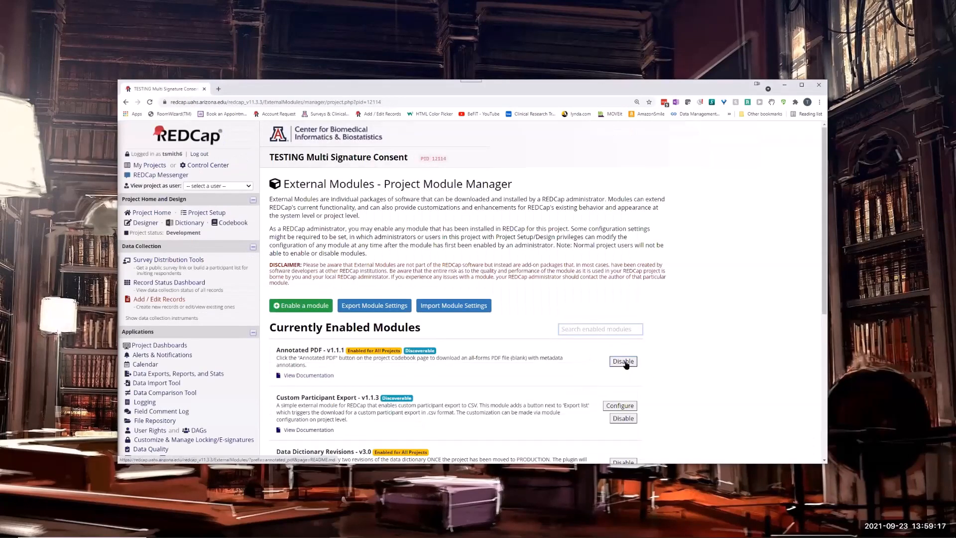
pyautogui.scroll(-5, 621, 360)
pyautogui.click(621, 333)
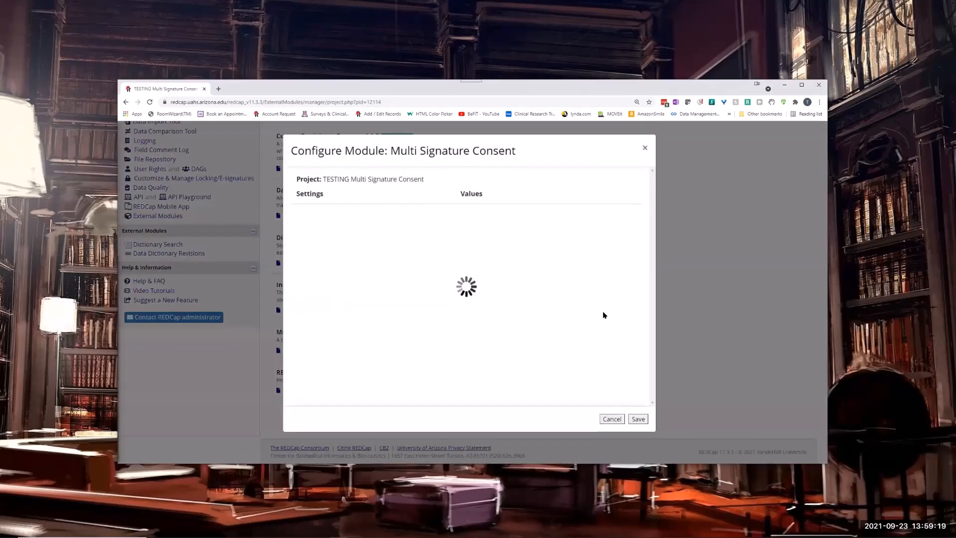
pyautogui.scroll(-10, 549, 299)
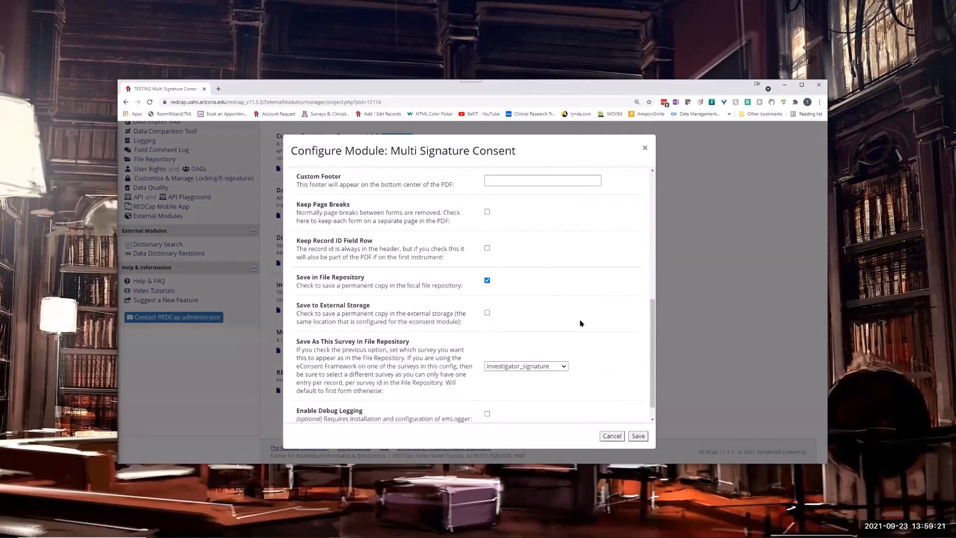
pyautogui.scroll(-1, 580, 324)
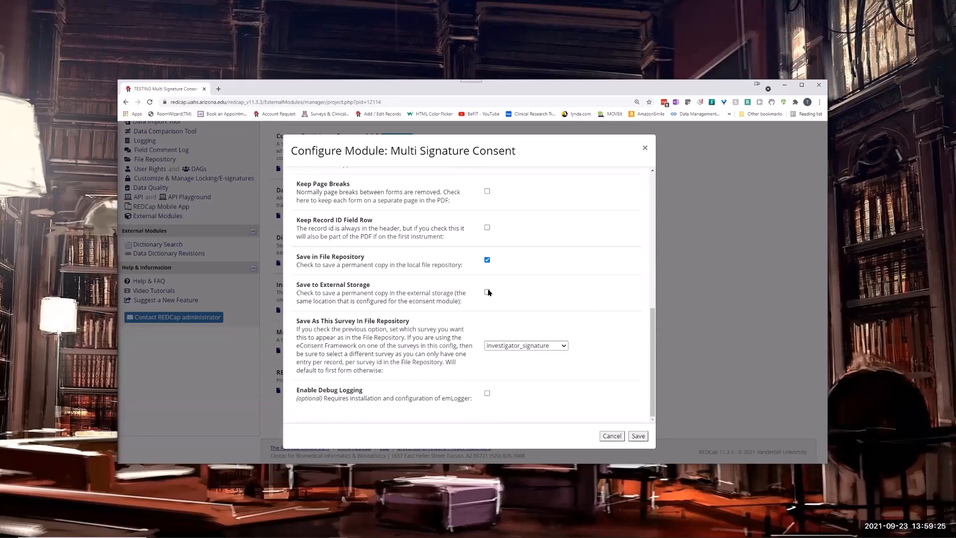
pyautogui.click(487, 292)
pyautogui.click(636, 435)
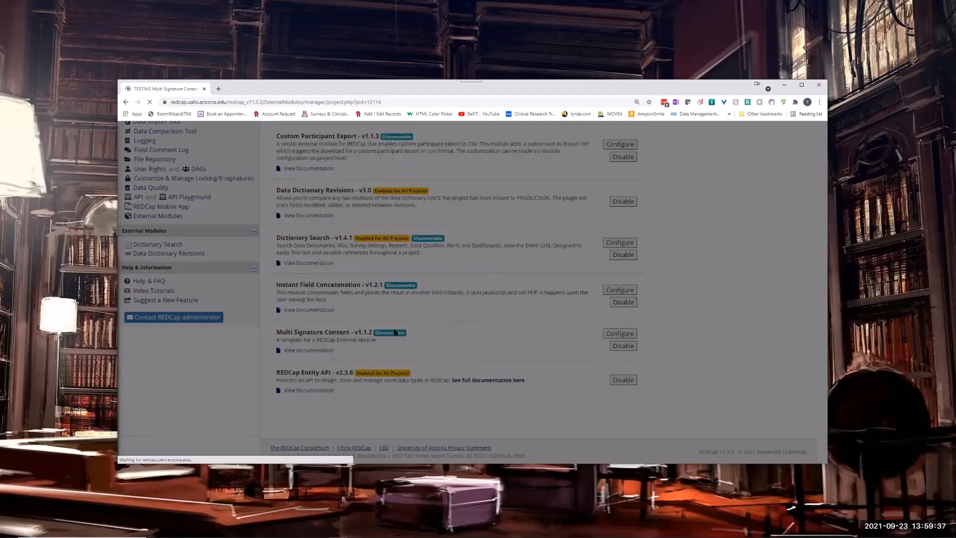
pyautogui.scroll(-2, 335, 289)
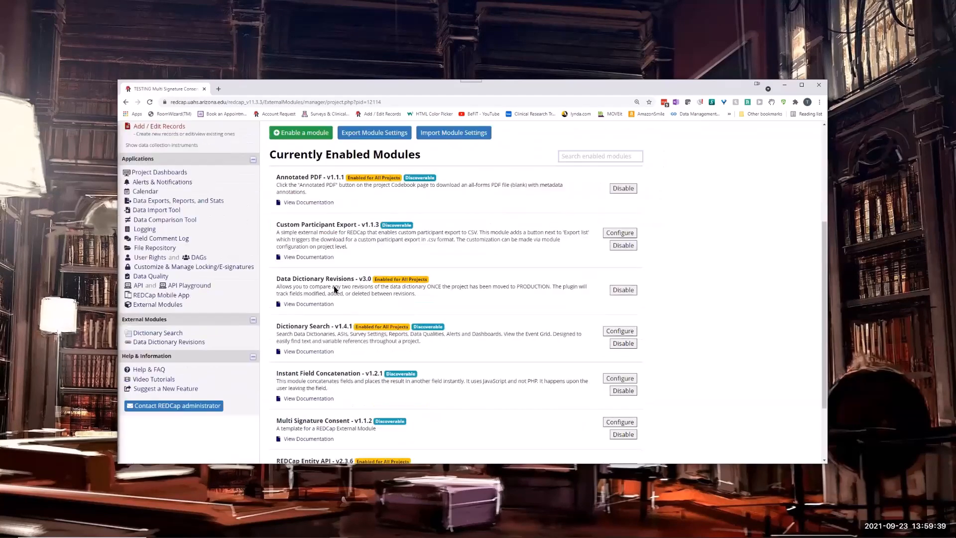
# Open the PDF Survey Archive in the project's File Repository and look through its archived Parent/Guardian Signature entries.
pyautogui.scroll(-1, 335, 288)
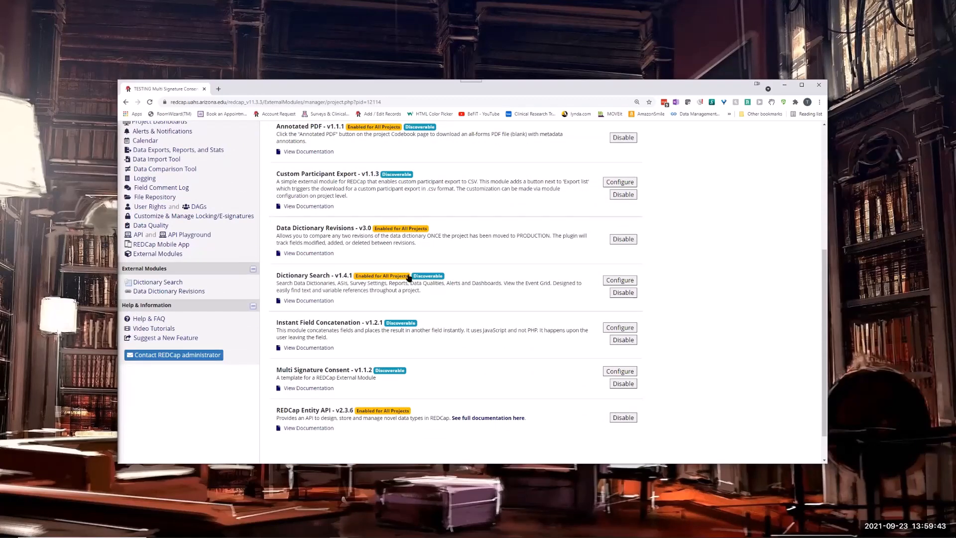
pyautogui.scroll(5, 359, 206)
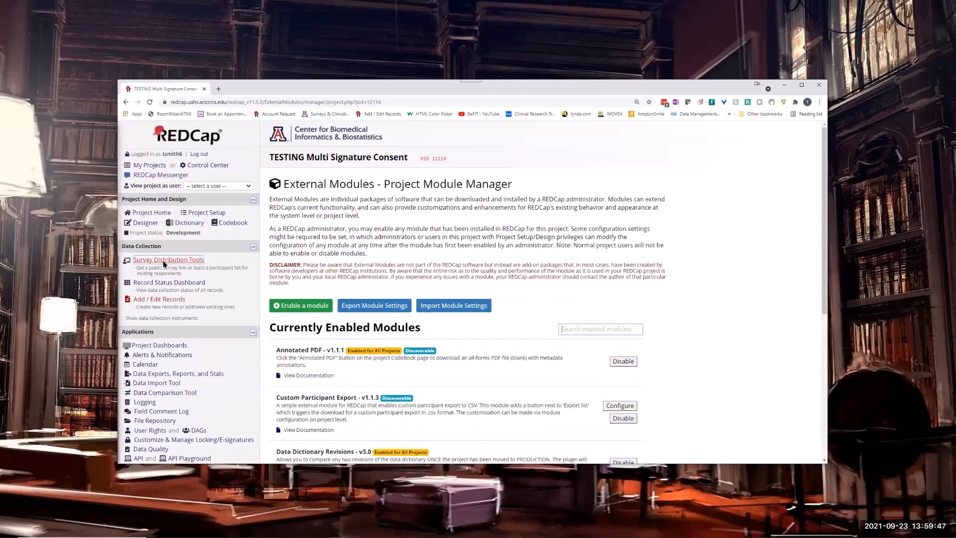
pyautogui.click(160, 282)
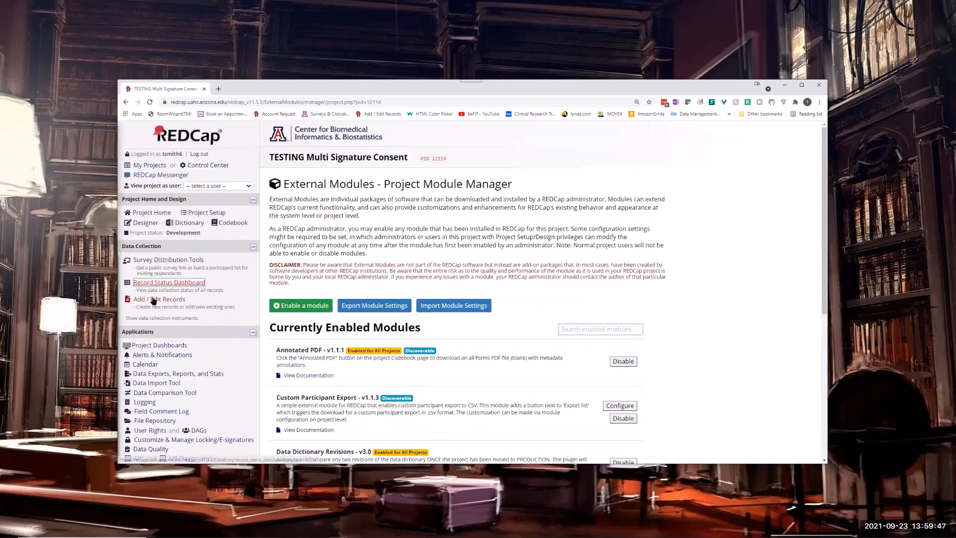
pyautogui.click(156, 421)
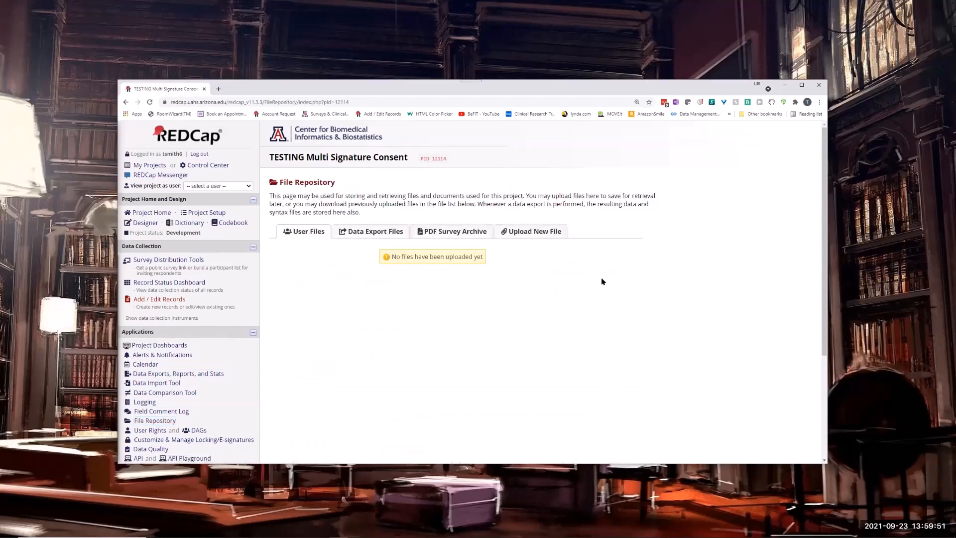
pyautogui.click(453, 232)
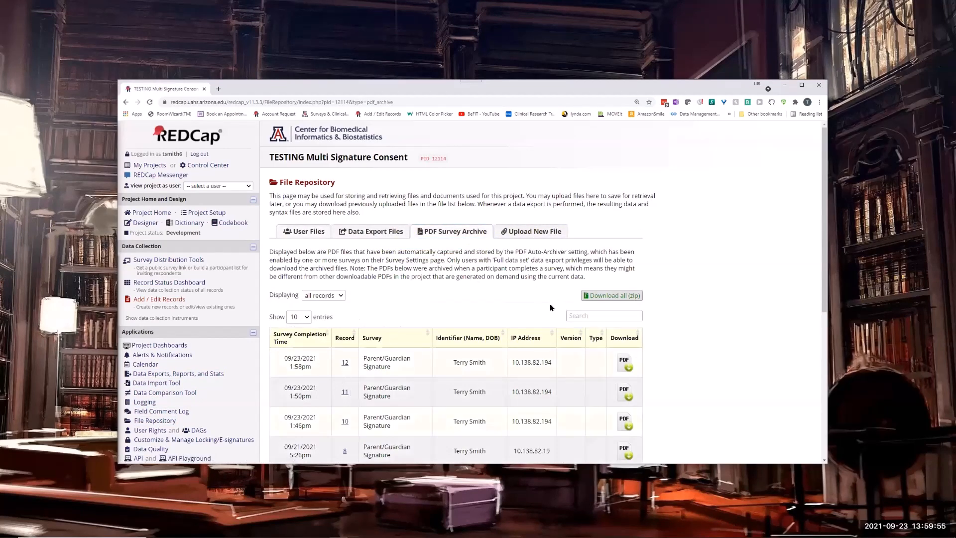
pyautogui.scroll(-5, 550, 306)
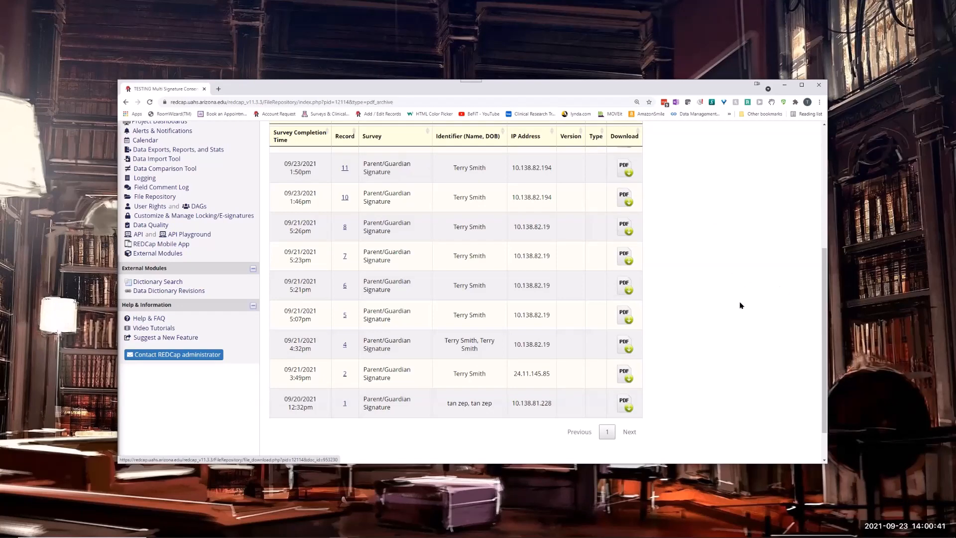
pyautogui.scroll(5, 714, 309)
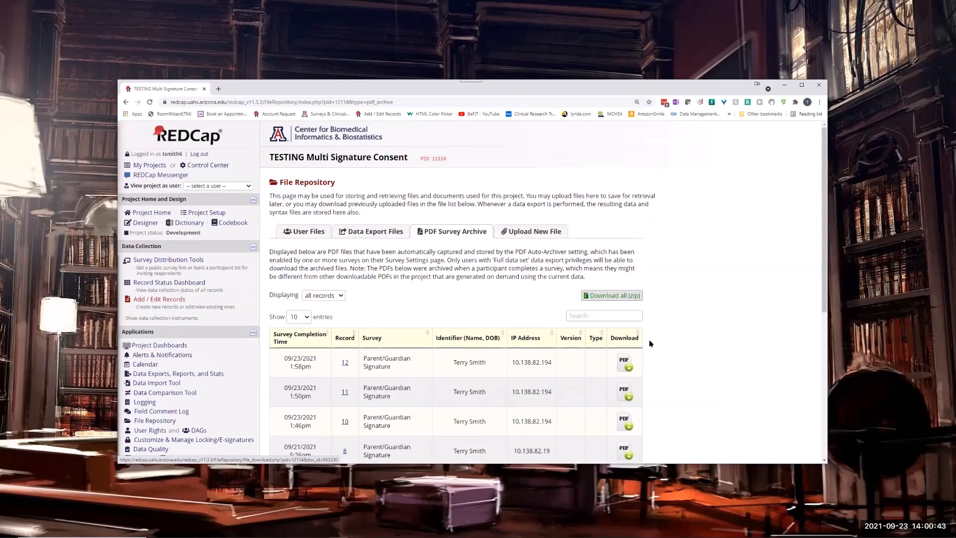